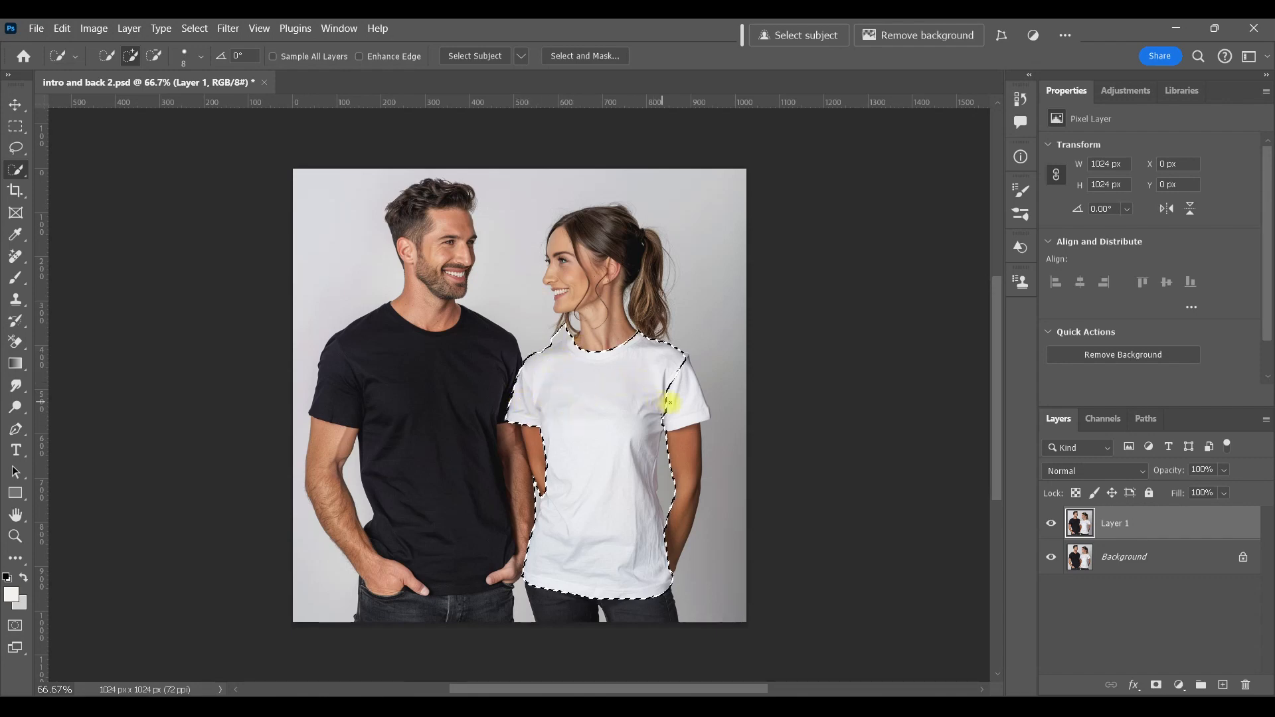
Step: Extend the T-shirt selection at the neckline and turn it into a layer mask on Layer 1
alt+drag(570, 326, 559, 342)
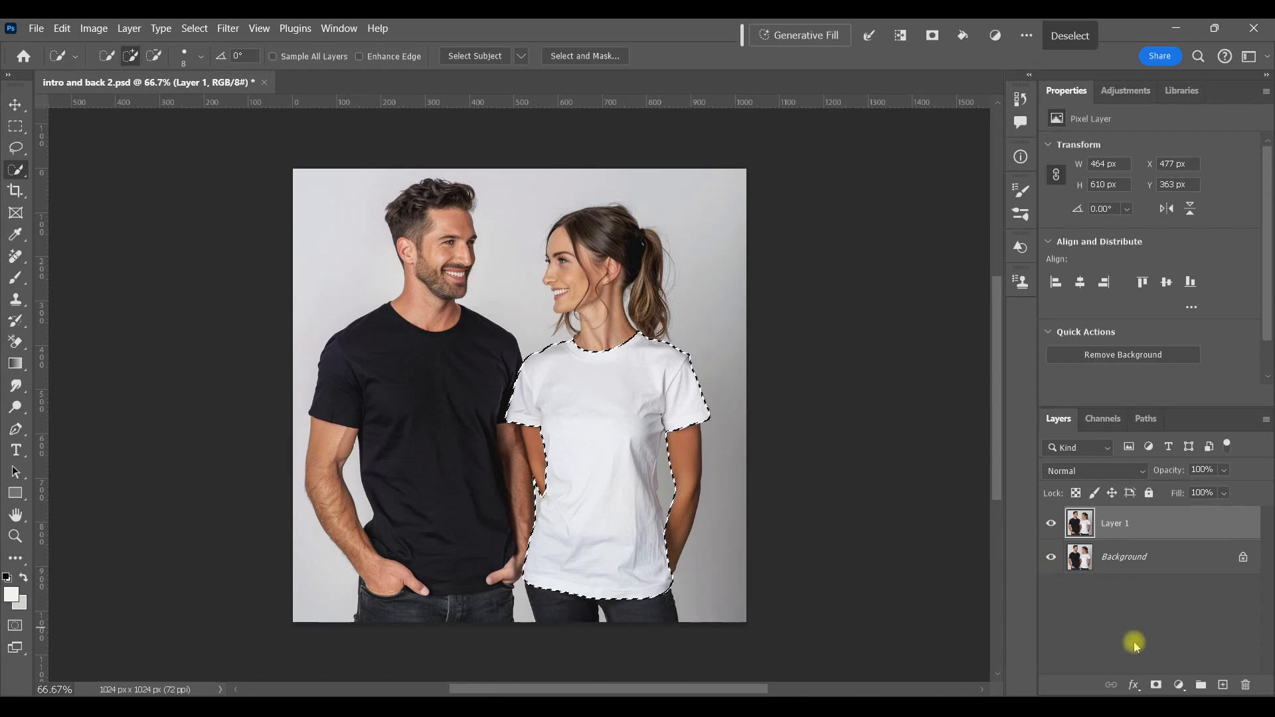
click(1157, 685)
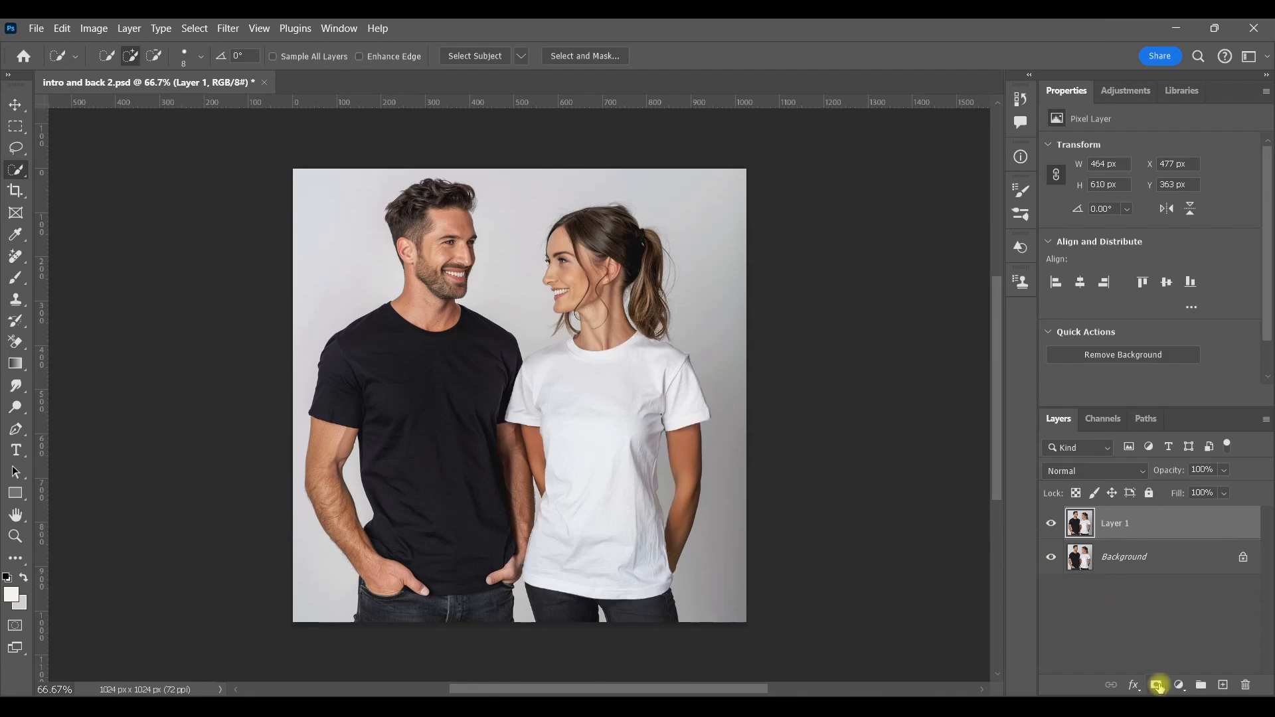
click(1181, 608)
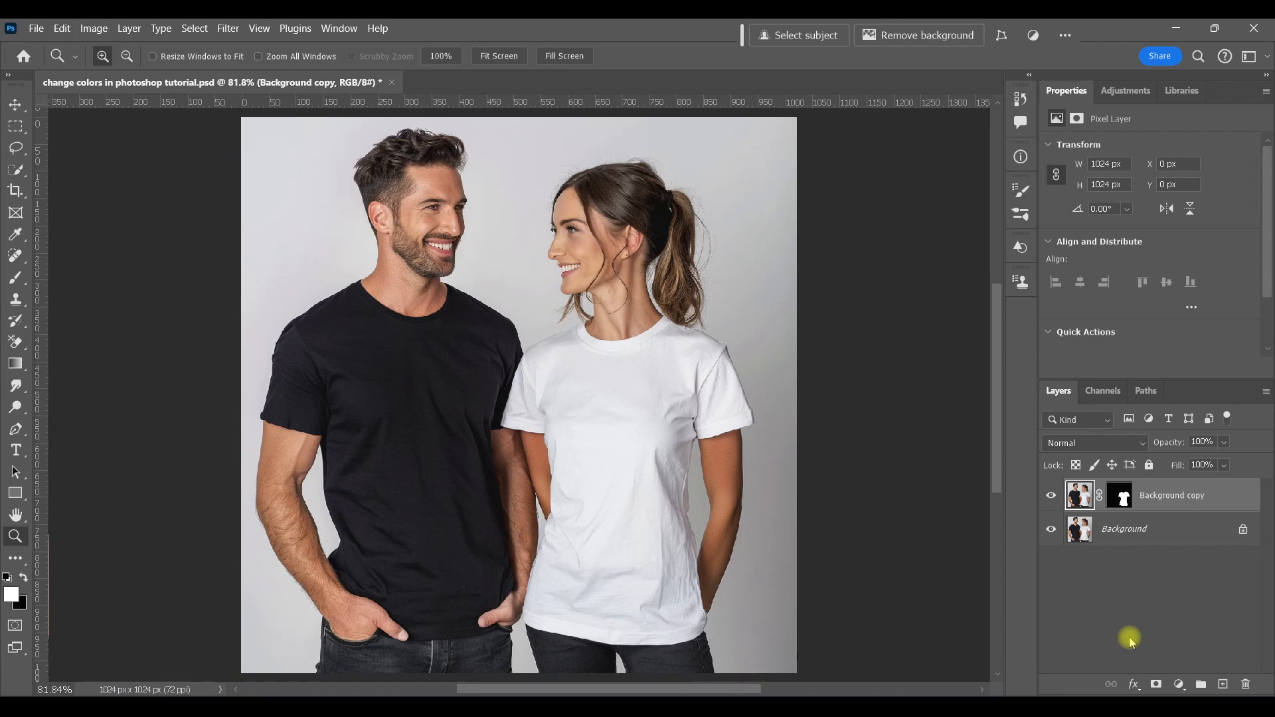
Step: Add a Hue/Saturation adjustment layer above the masked layer and put it into a new group
click(1131, 93)
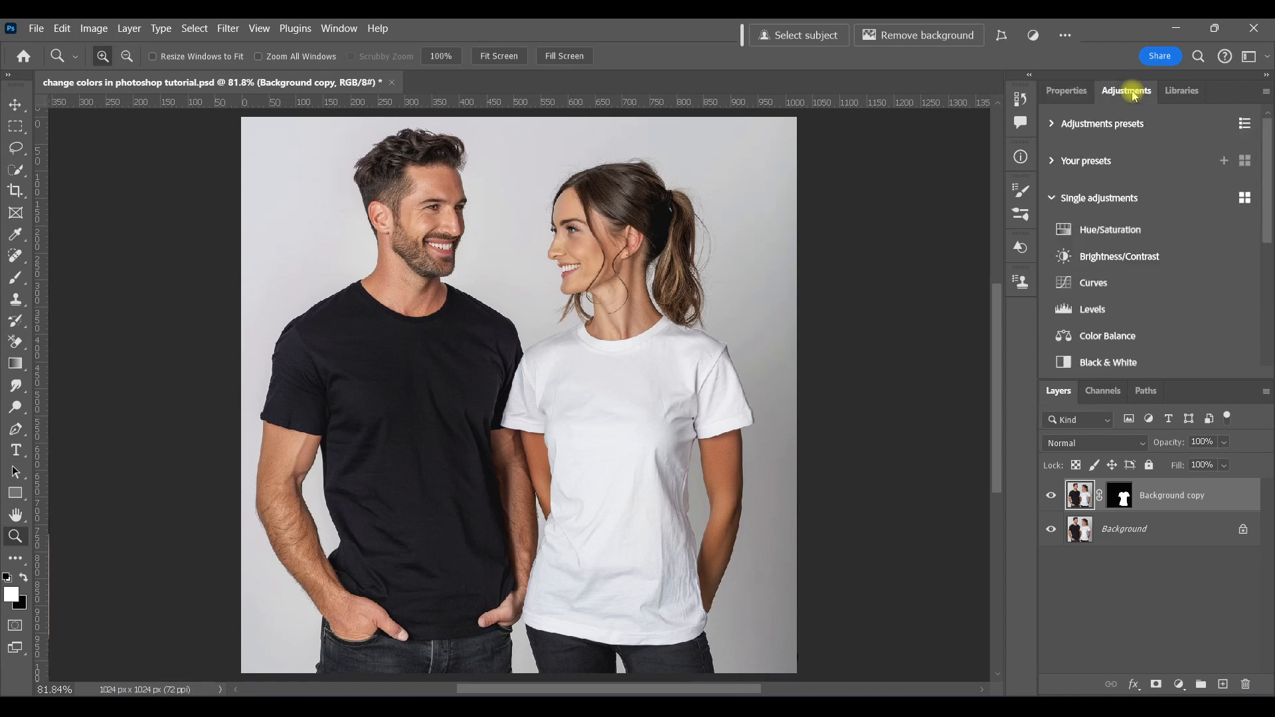
click(1137, 232)
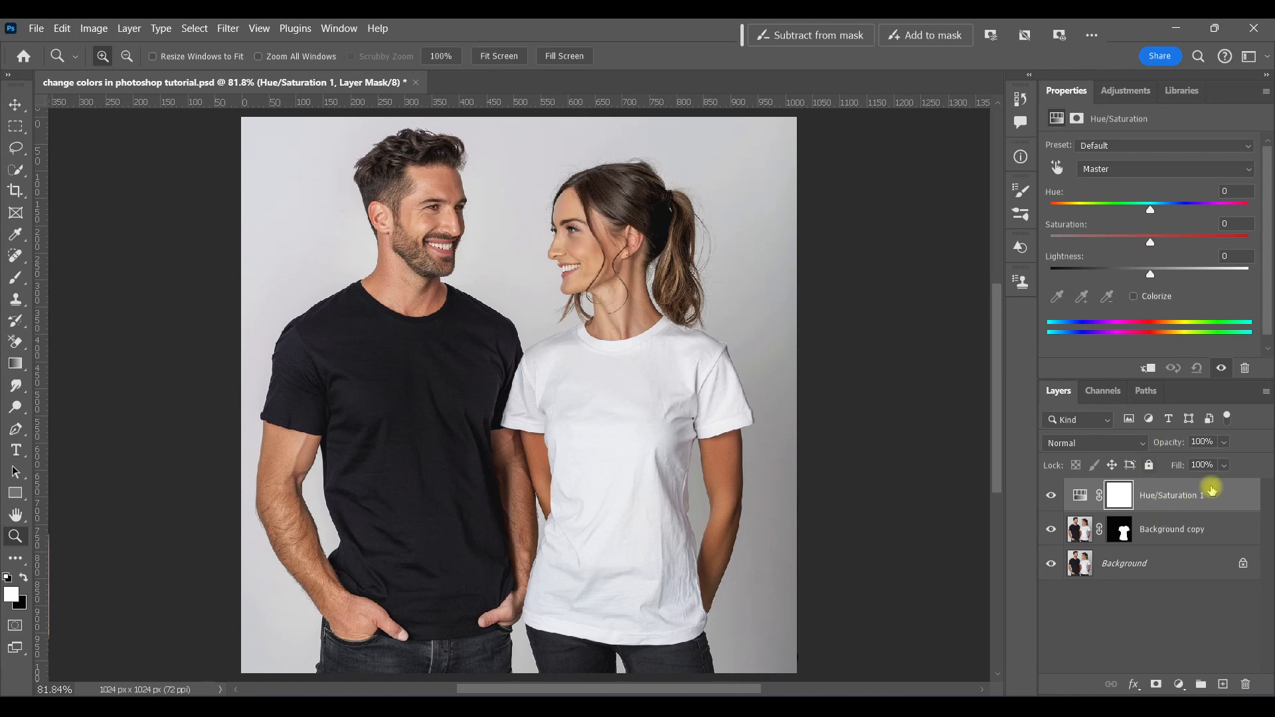
key(ctrl+g)
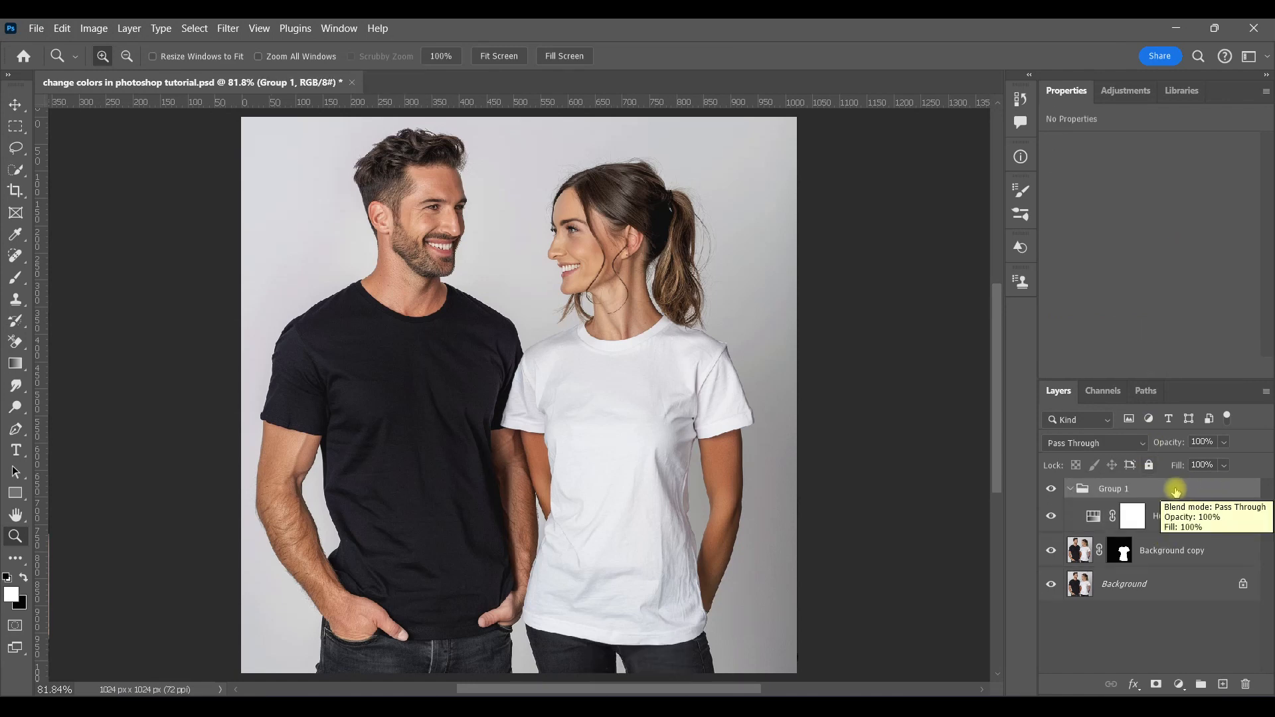
Step: Add a Curves adjustment layer inside the group above Hue/Saturation 1
click(1095, 516)
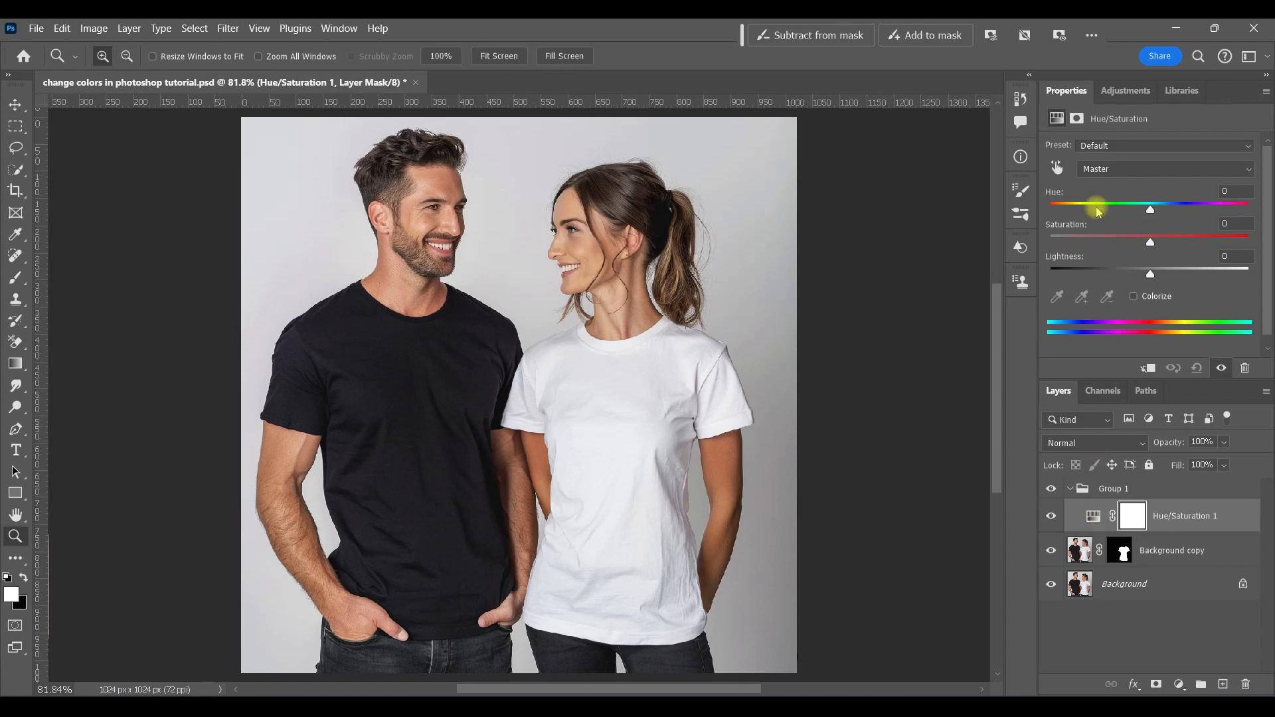
click(1128, 91)
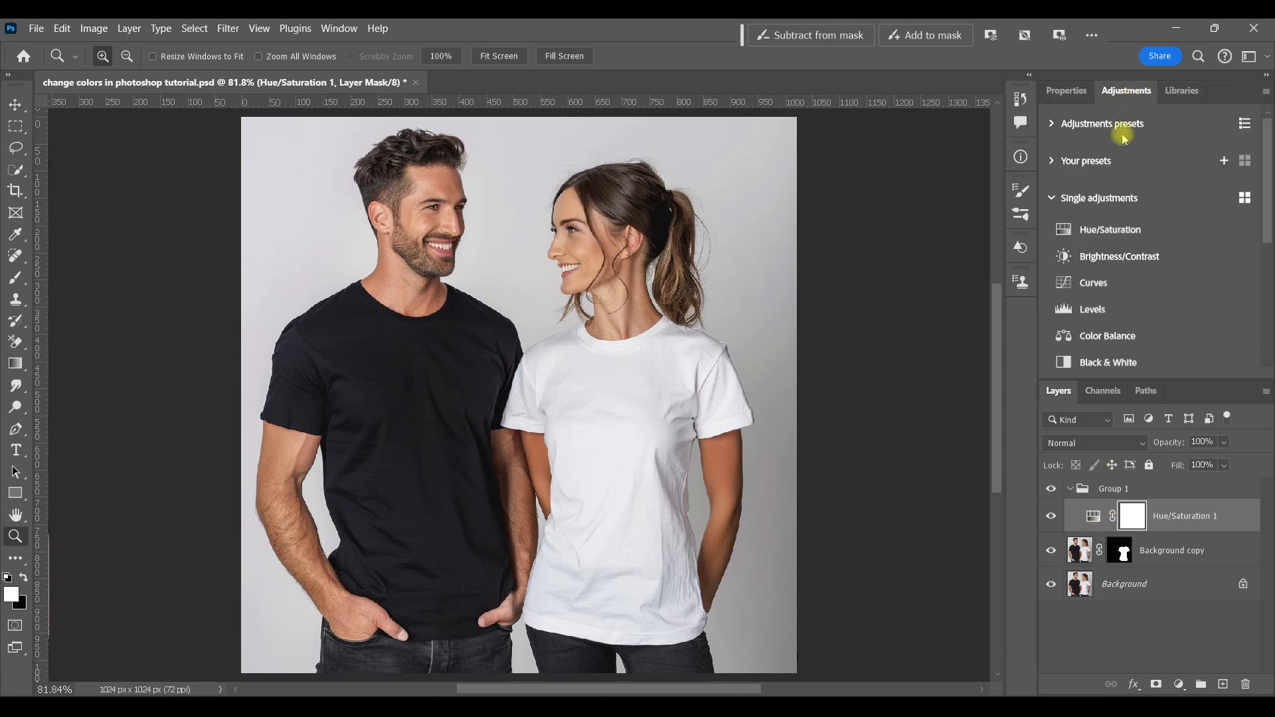
click(1094, 283)
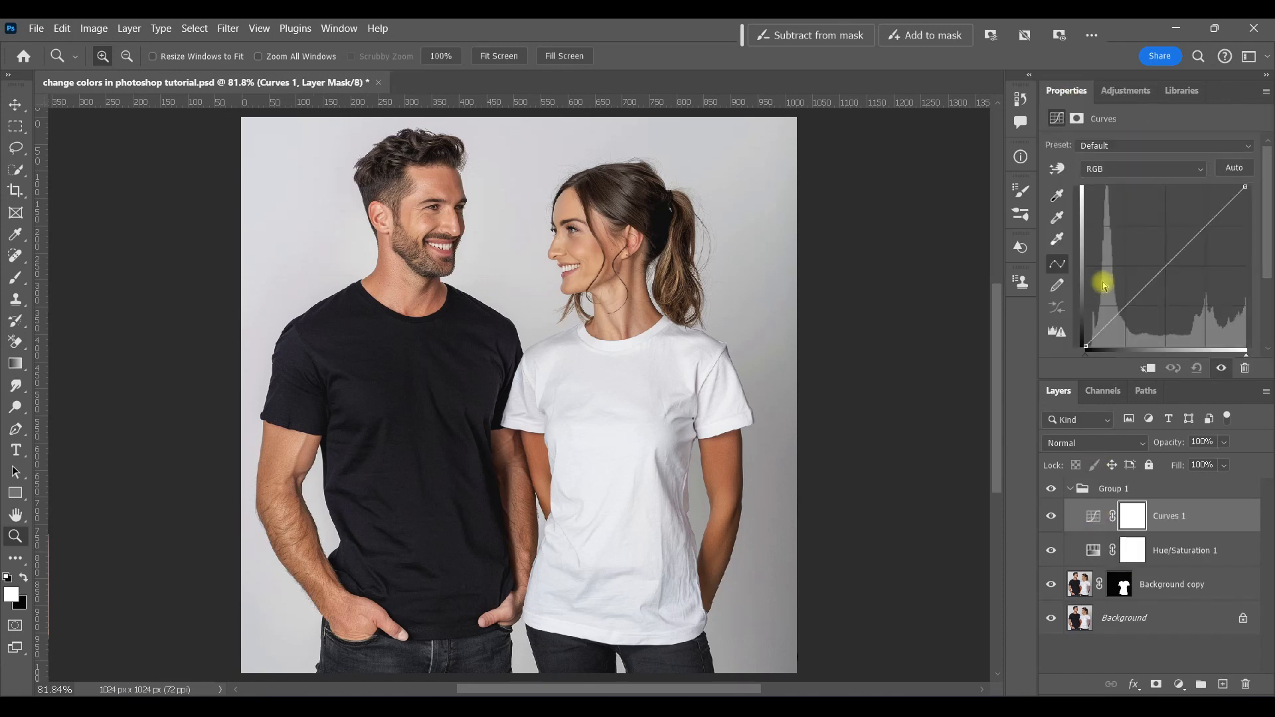
Step: Move the T-shirt mask from the Background copy layer onto Group 1
click(1070, 490)
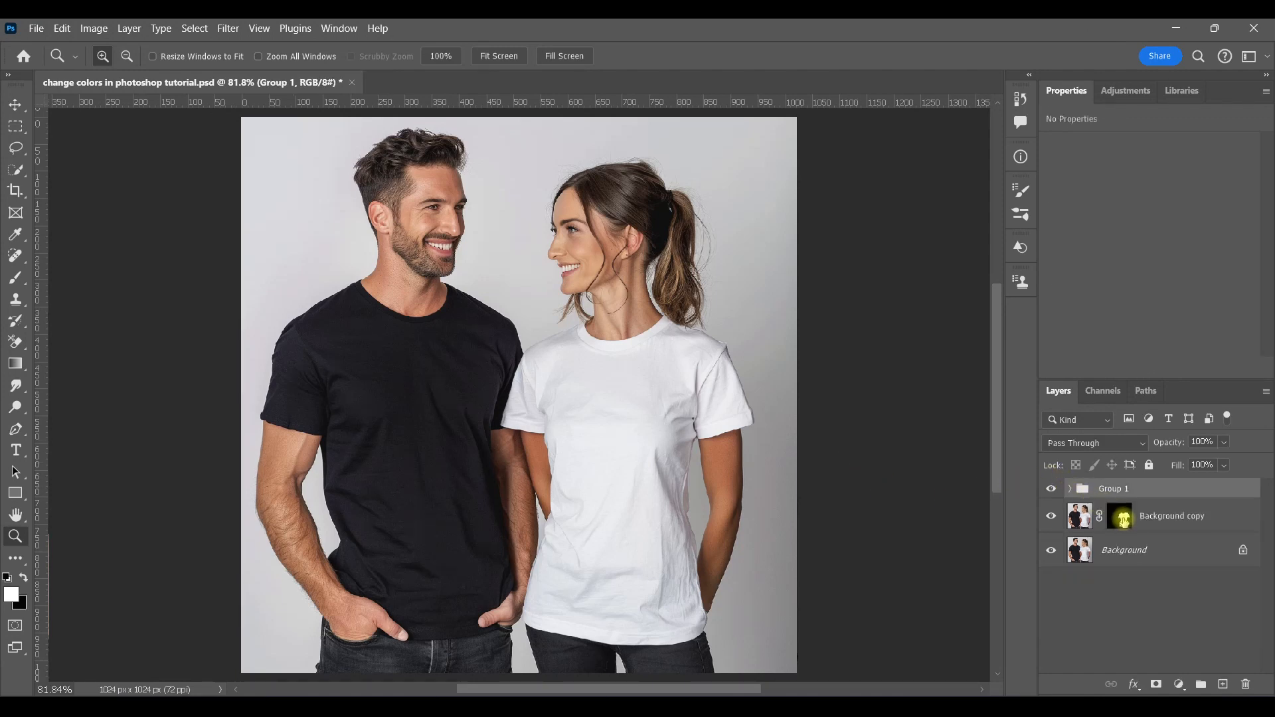
drag(1122, 517, 1121, 493)
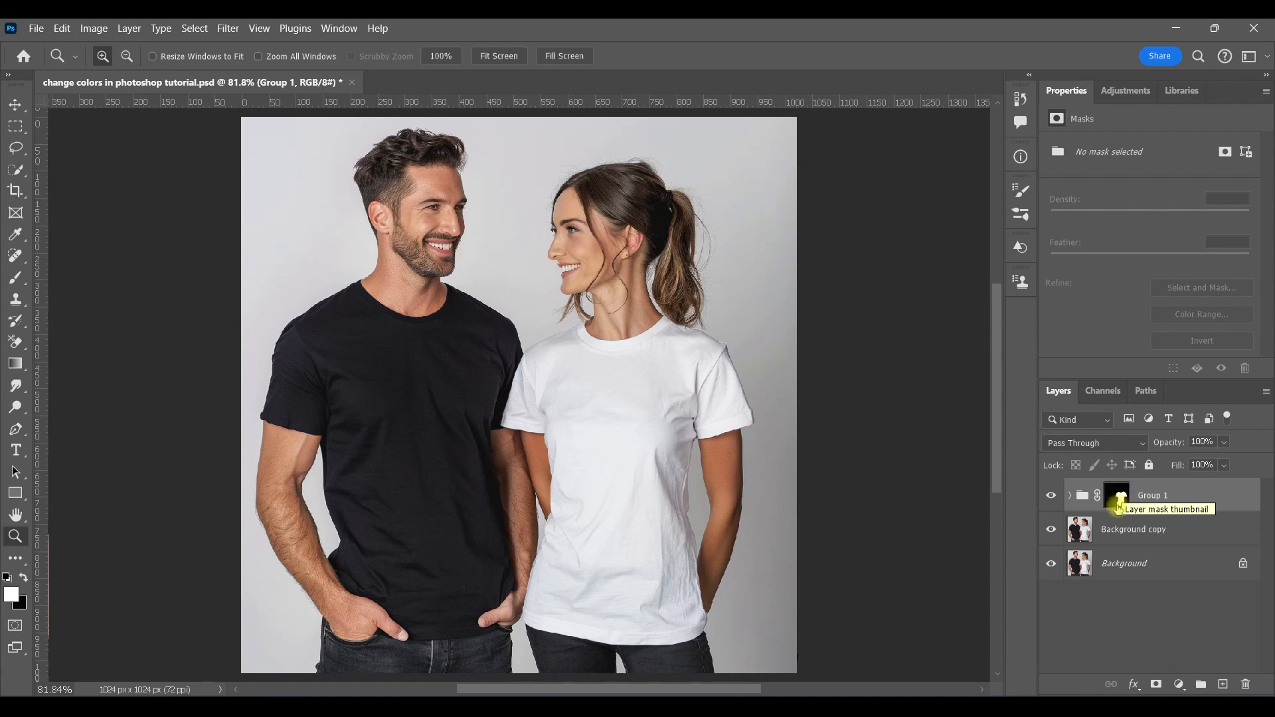
click(1070, 502)
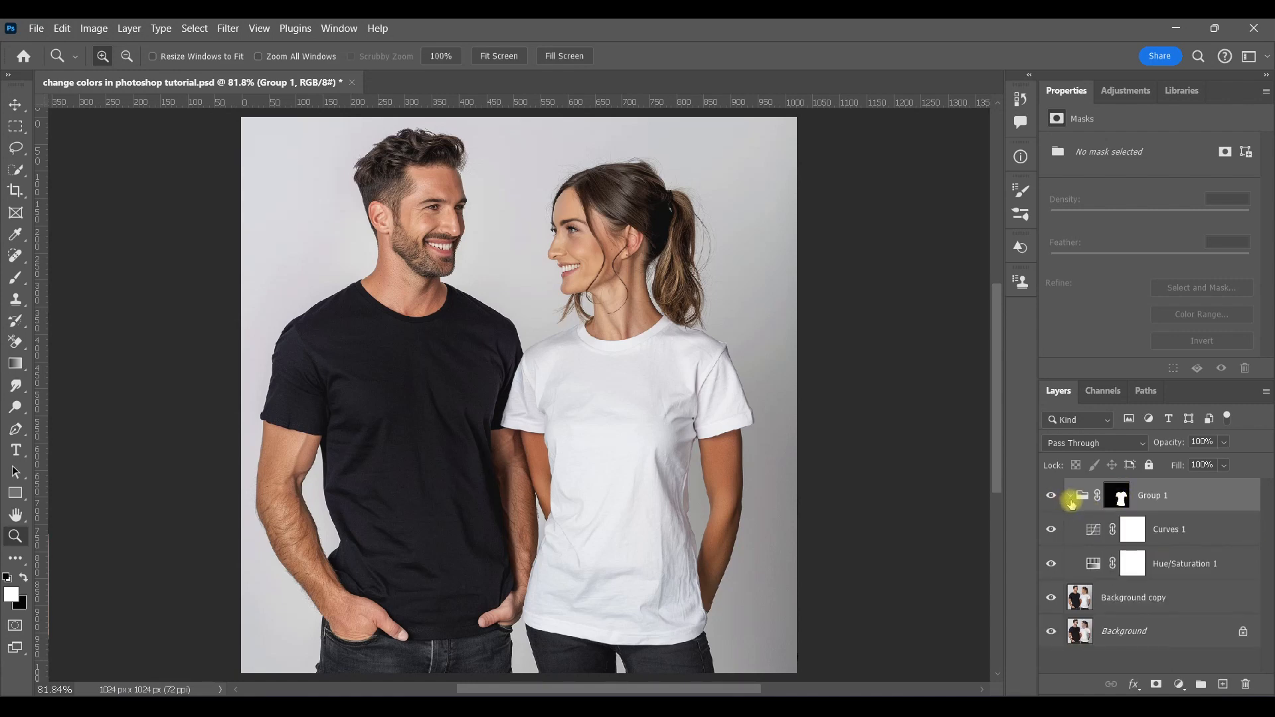
Step: Enable Colorize on Hue/Saturation 1 and set hue 124, saturation 23 and lightness -23
click(1094, 564)
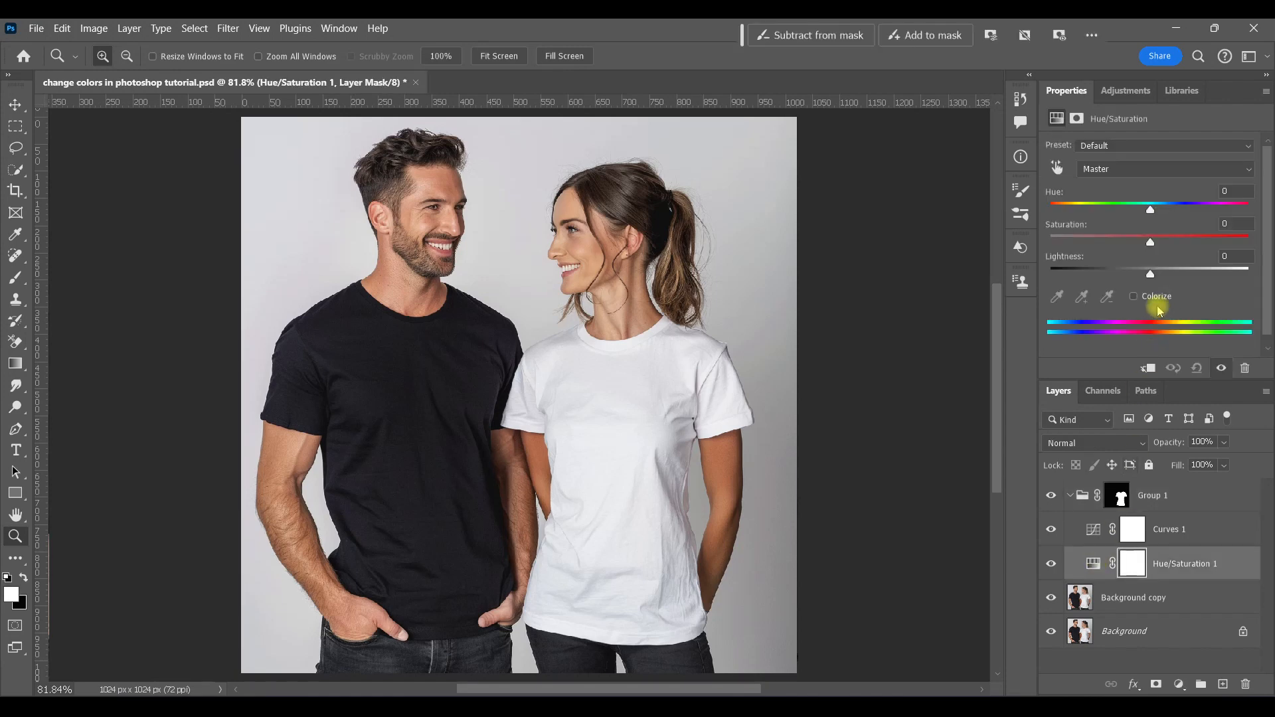
click(1134, 297)
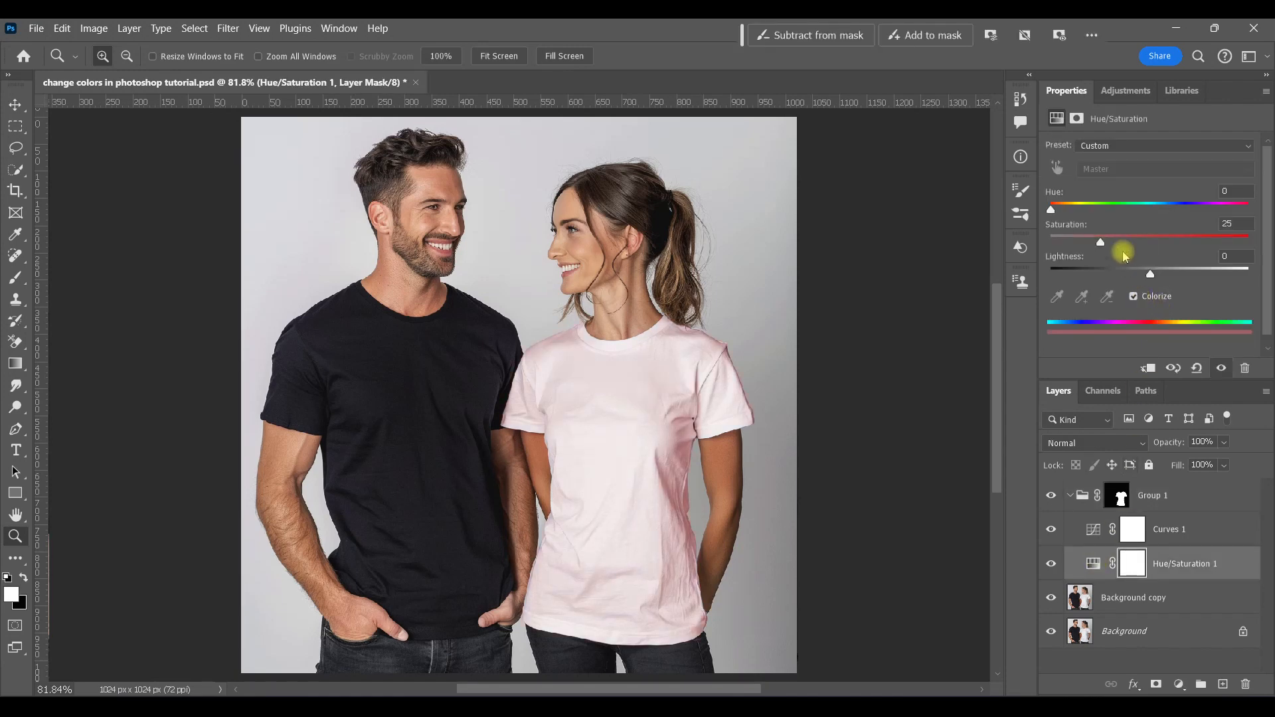
drag(1102, 241, 1200, 252)
drag(1052, 211, 1218, 210)
mouse_move(1147, 274)
mouse_down()
mouse_move(1121, 276)
mouse_move(1169, 271)
mouse_move(1131, 273)
mouse_up()
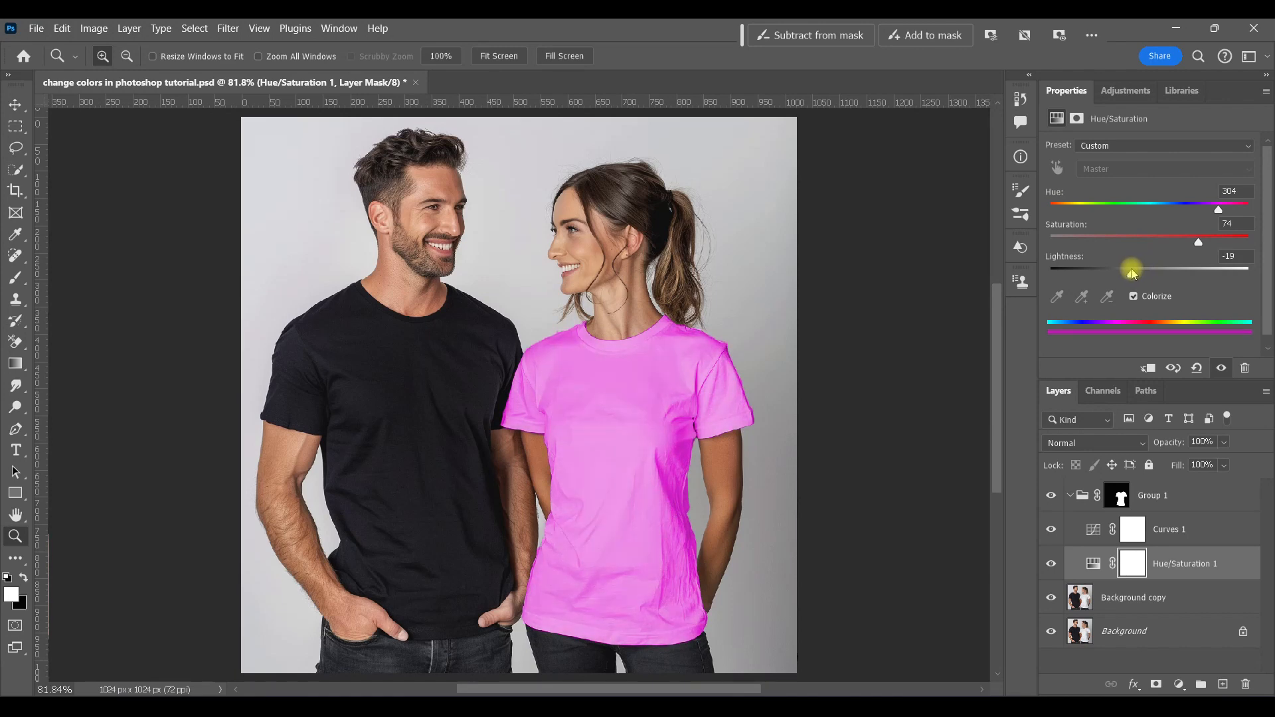
drag(1199, 243, 1136, 243)
drag(1215, 212, 1127, 276)
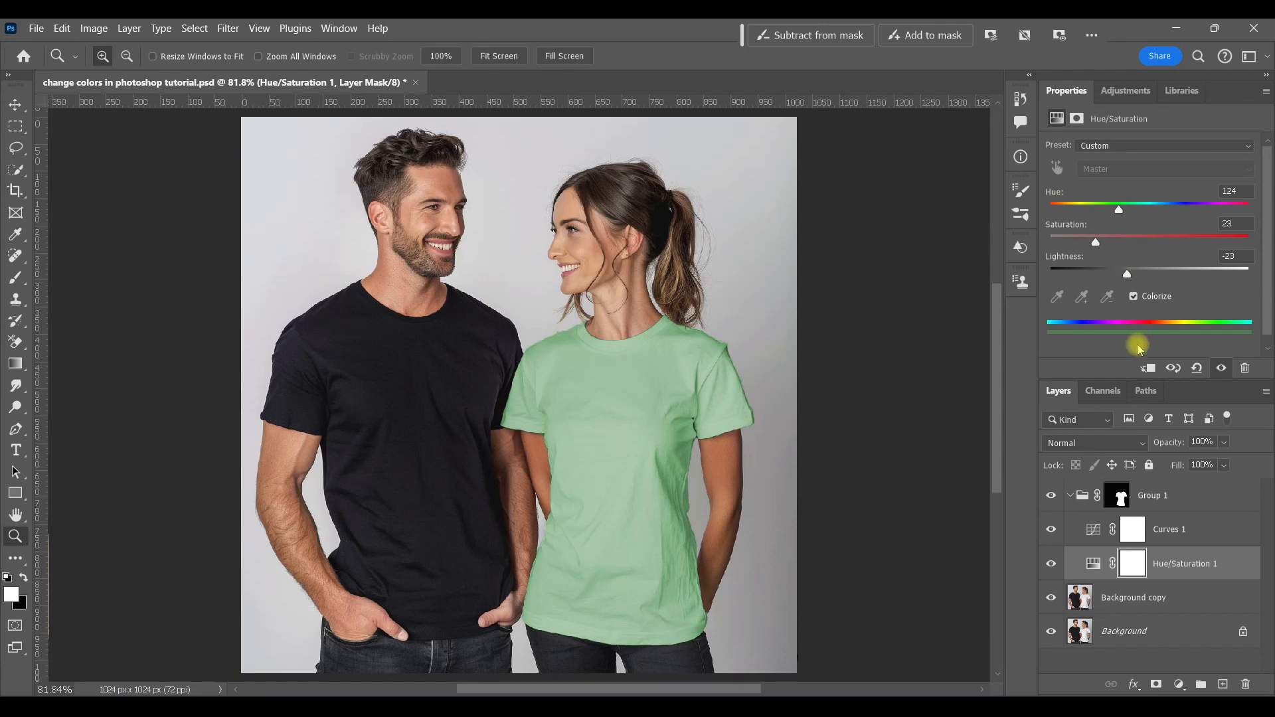
Step: Raise the midpoint of the Curves 1 curve to brighten the shirt and toggle the layer to compare
click(1066, 529)
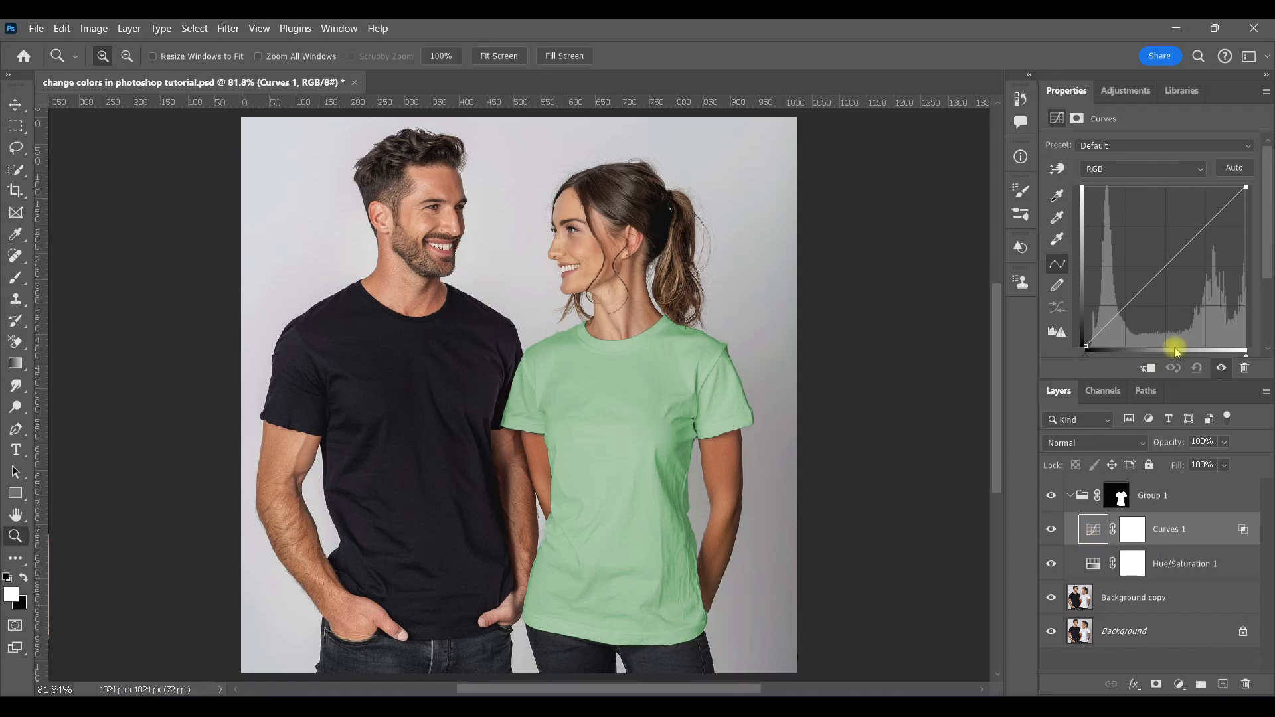
drag(1168, 265, 1173, 273)
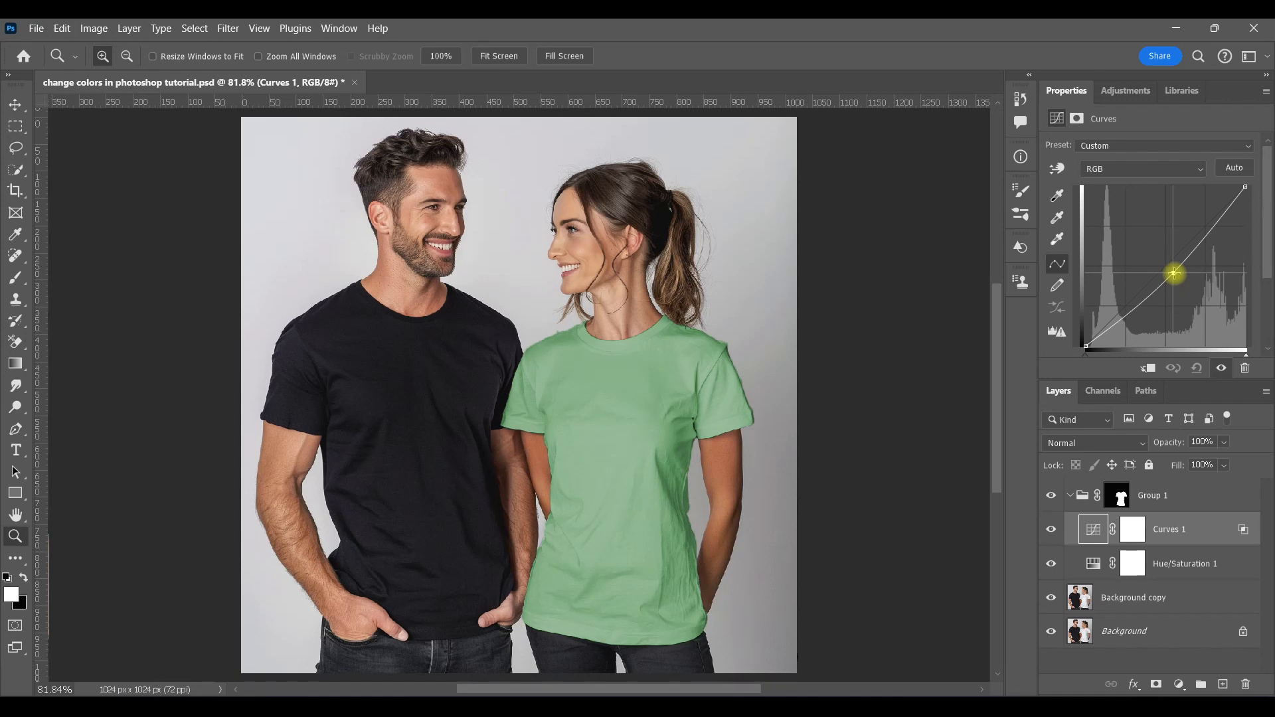
click(1049, 529)
click(1048, 529)
click(1049, 529)
Step: Change Hue/Saturation 1 to hue 99, saturation 23 and lightness -28
click(1092, 564)
drag(1120, 211, 1230, 212)
mouse_move(1096, 242)
mouse_down()
mouse_move(1180, 238)
mouse_move(1105, 242)
mouse_up()
drag(1127, 274, 1118, 273)
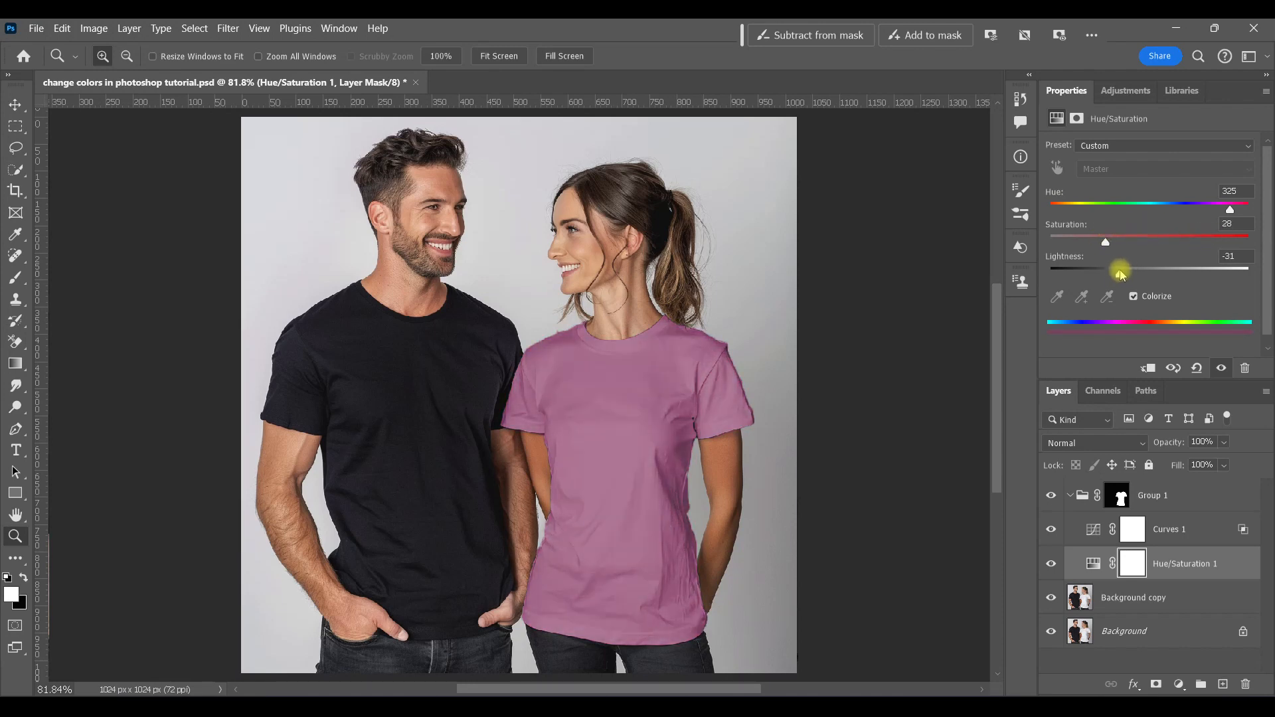
drag(1229, 210, 1124, 278)
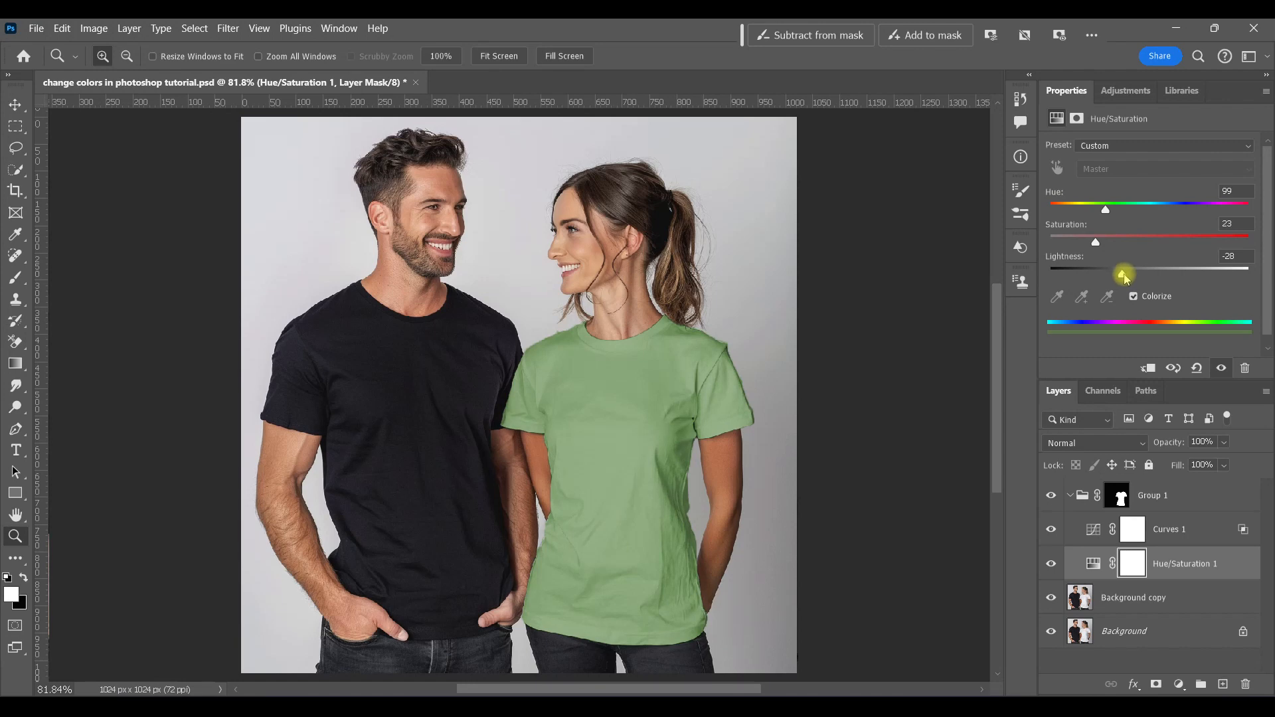
Step: Copy Group 1's T-shirt mask onto the Background copy layer
click(1152, 599)
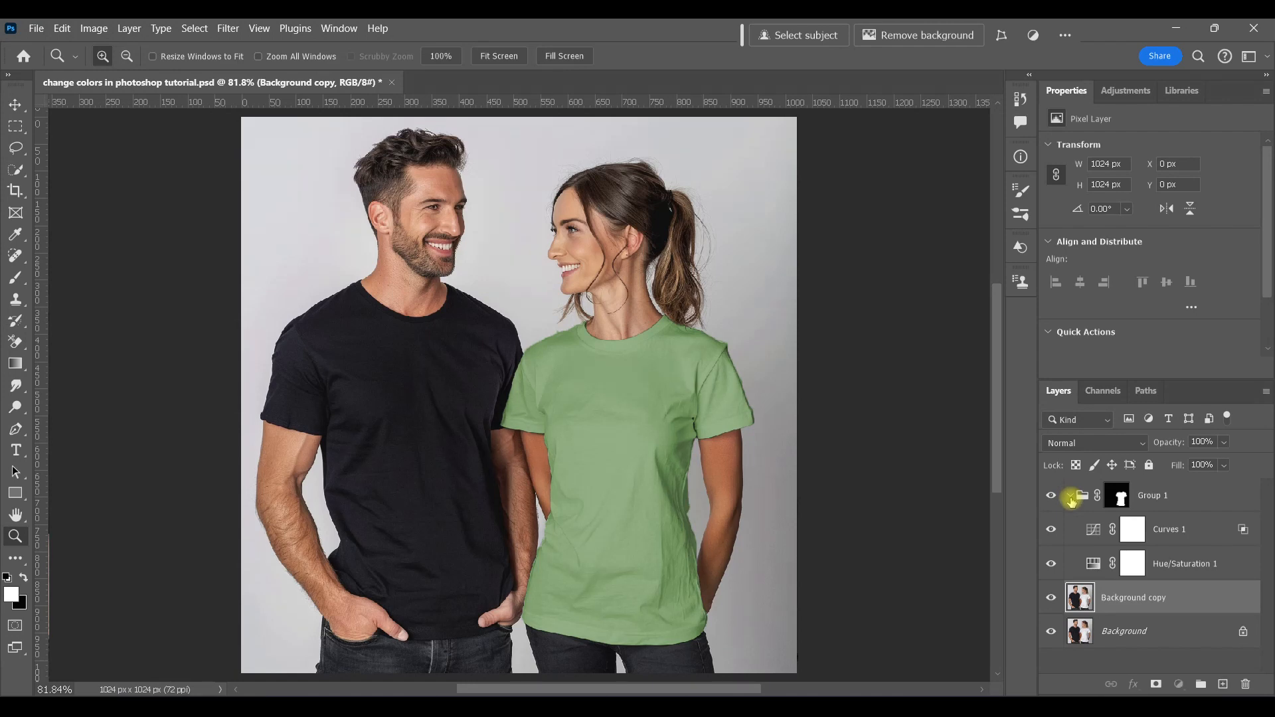
click(1070, 497)
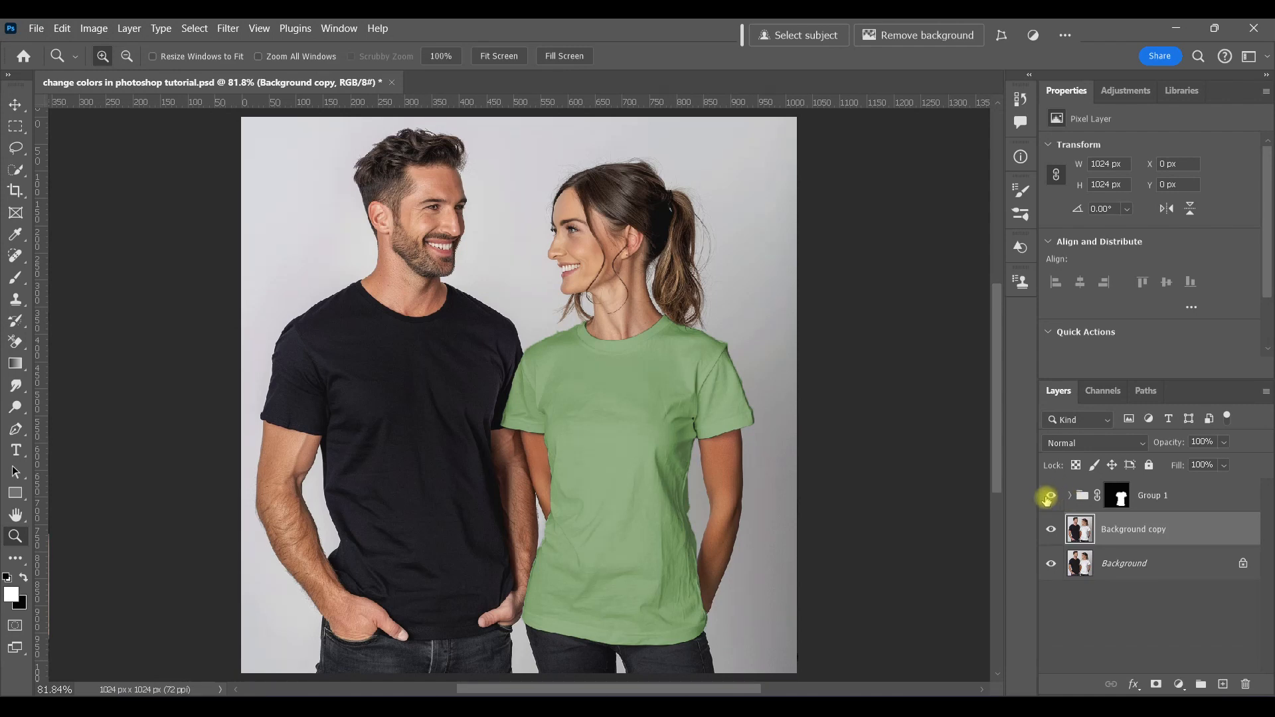
click(1075, 497)
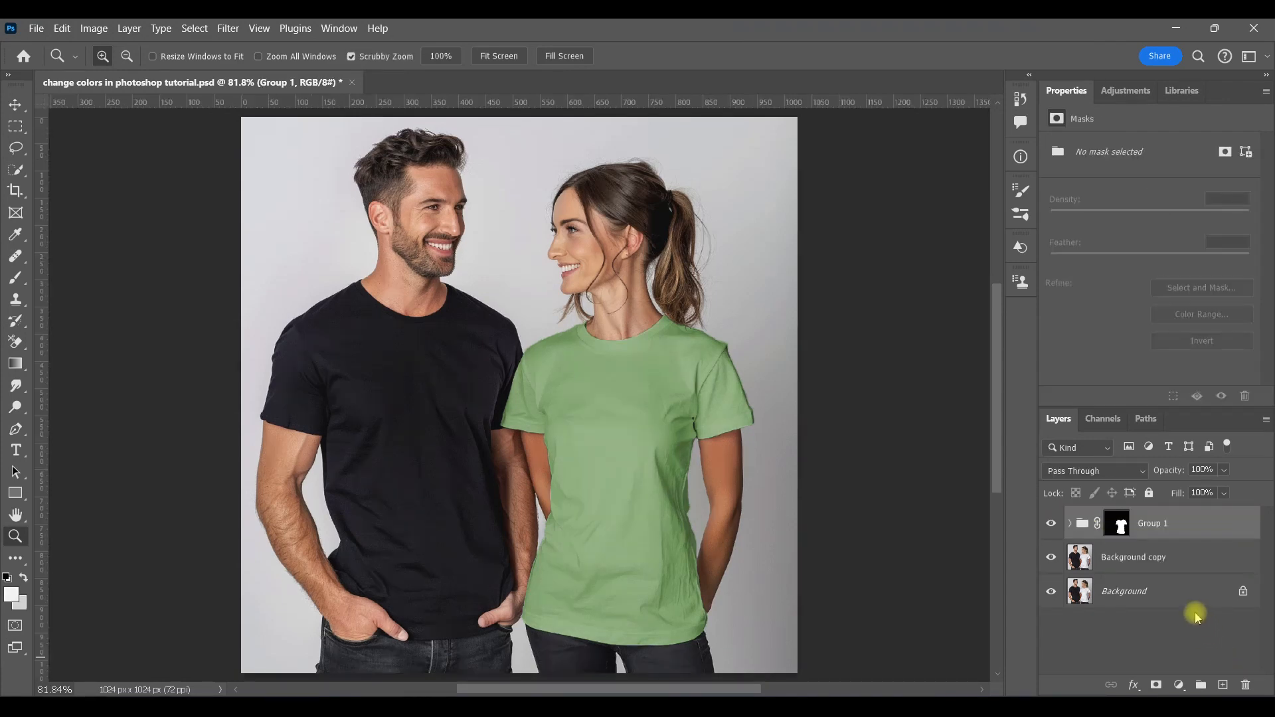
key(alt)
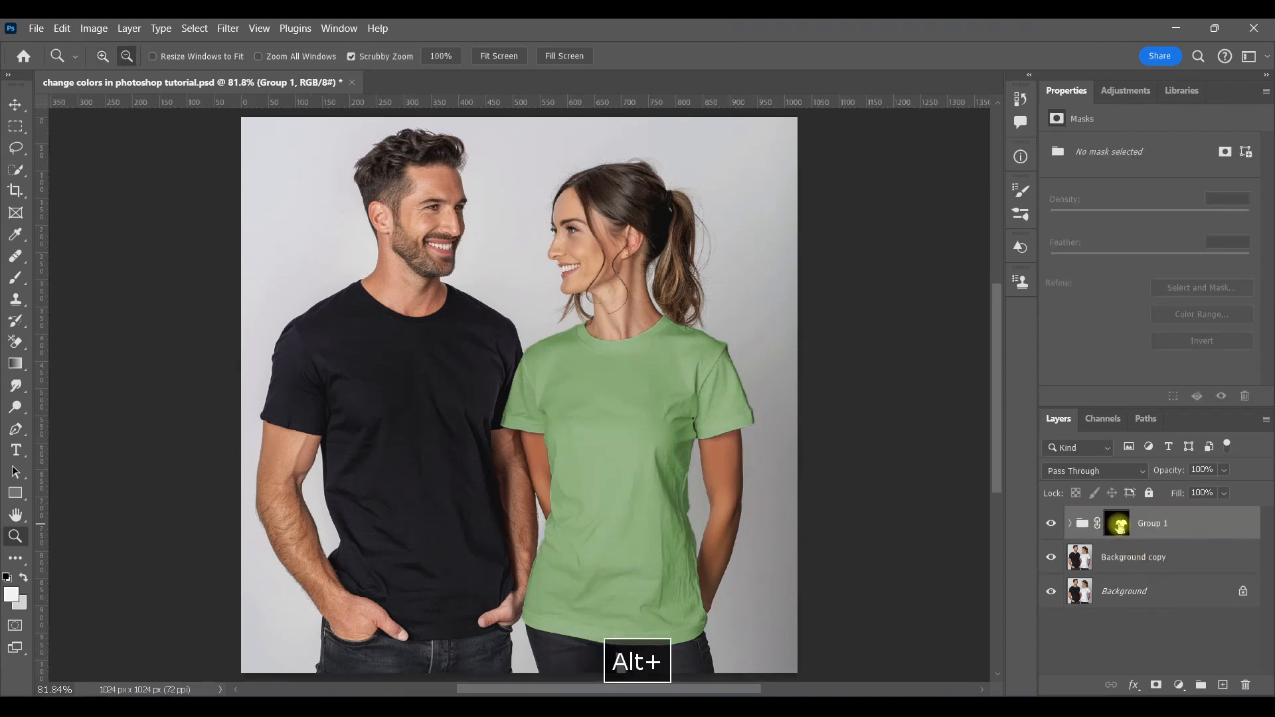
drag(1120, 525, 1120, 560)
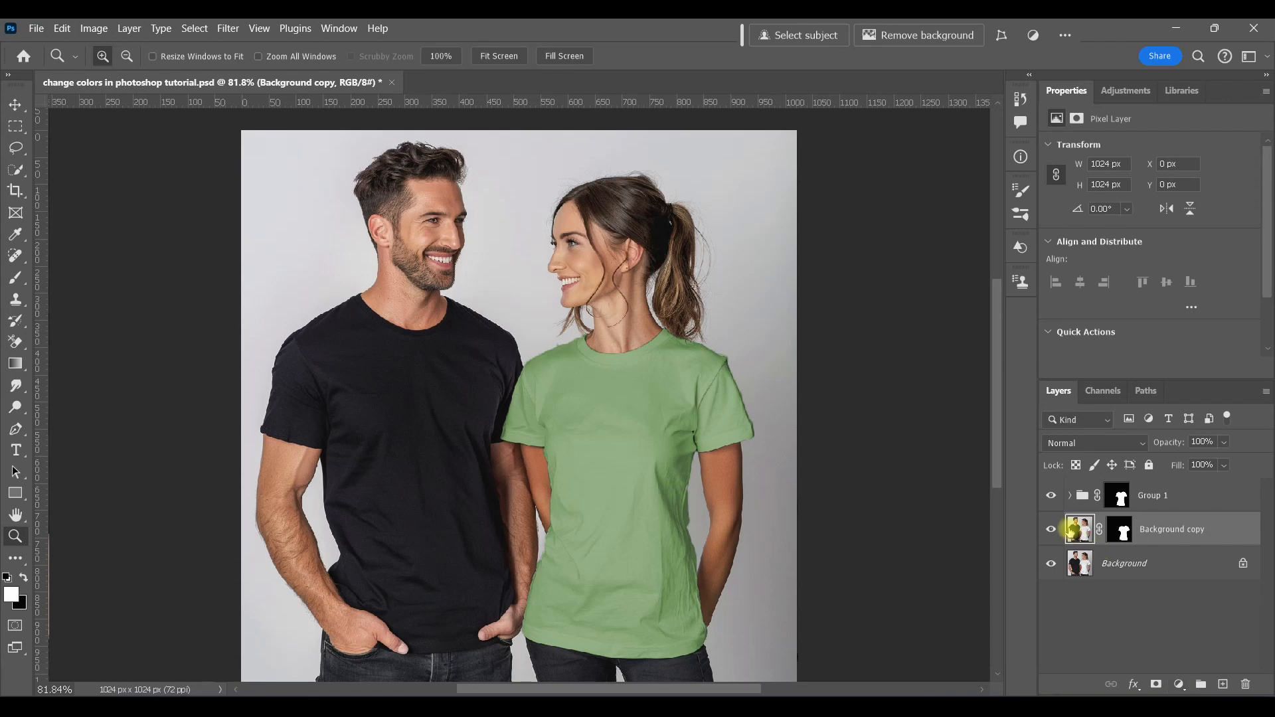
Step: Hide Group 1 and add a white Solid Color fill layer above Background copy
click(1053, 496)
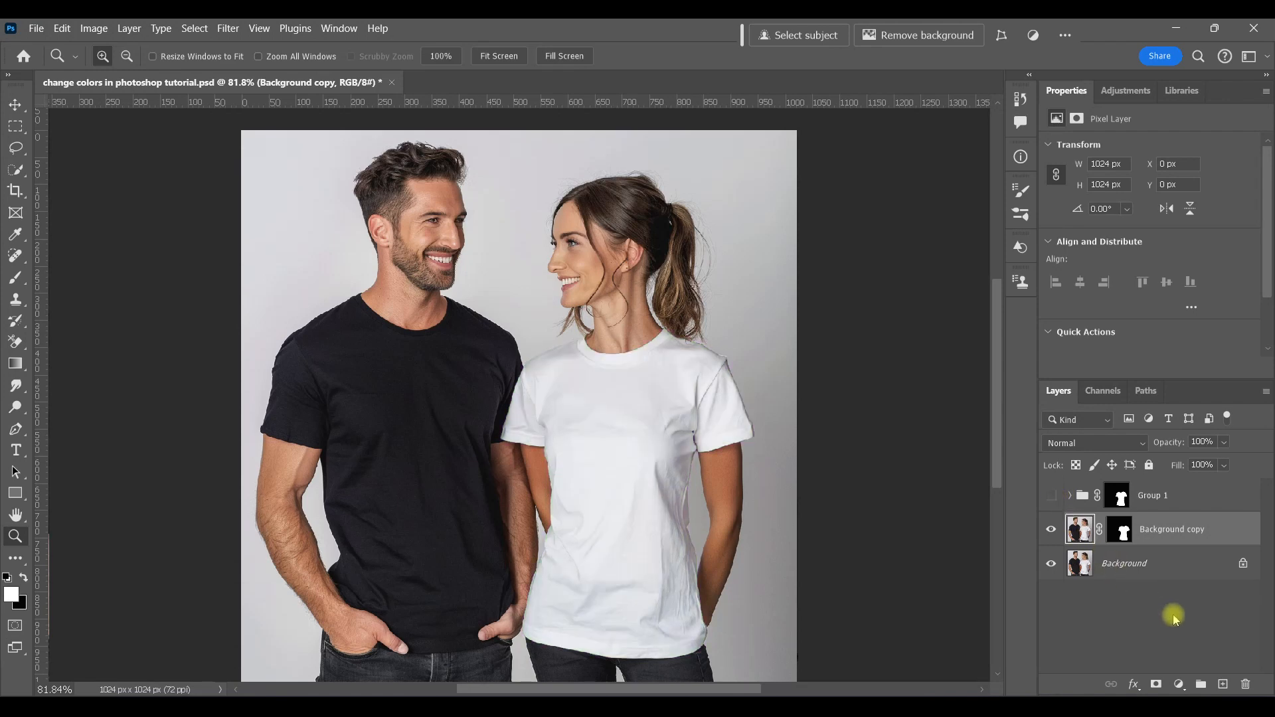
click(1179, 684)
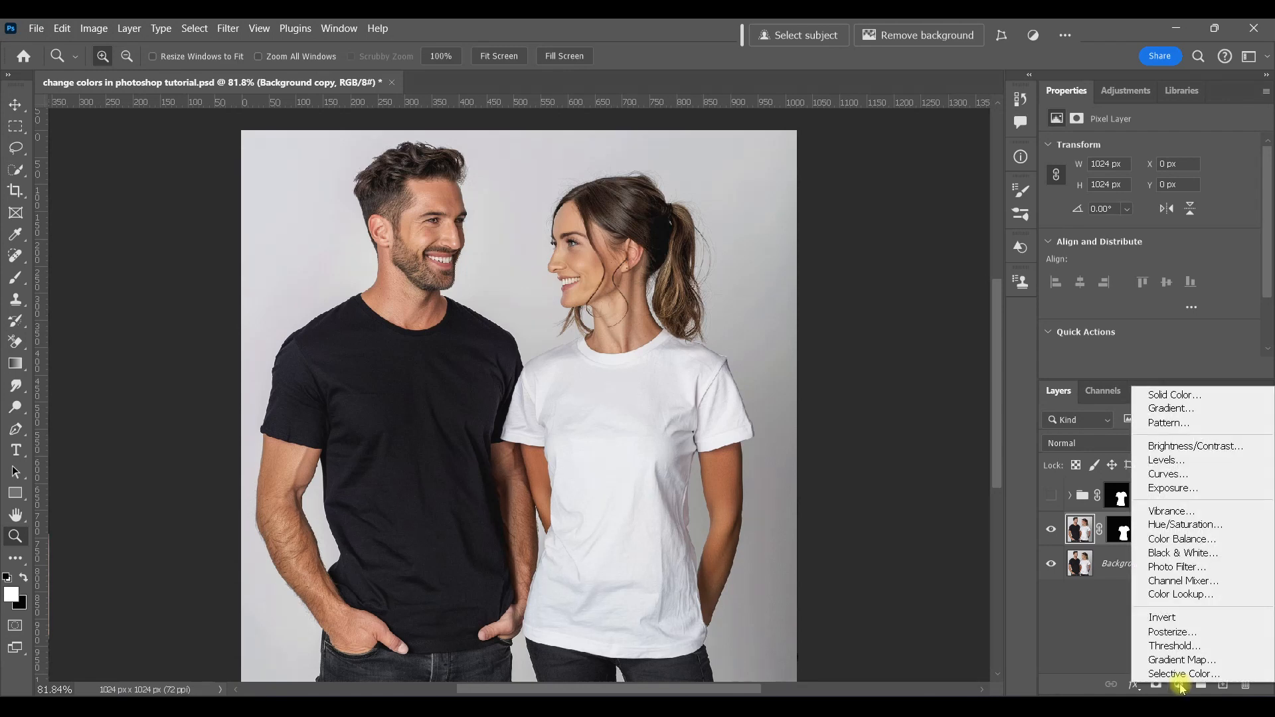
click(1203, 398)
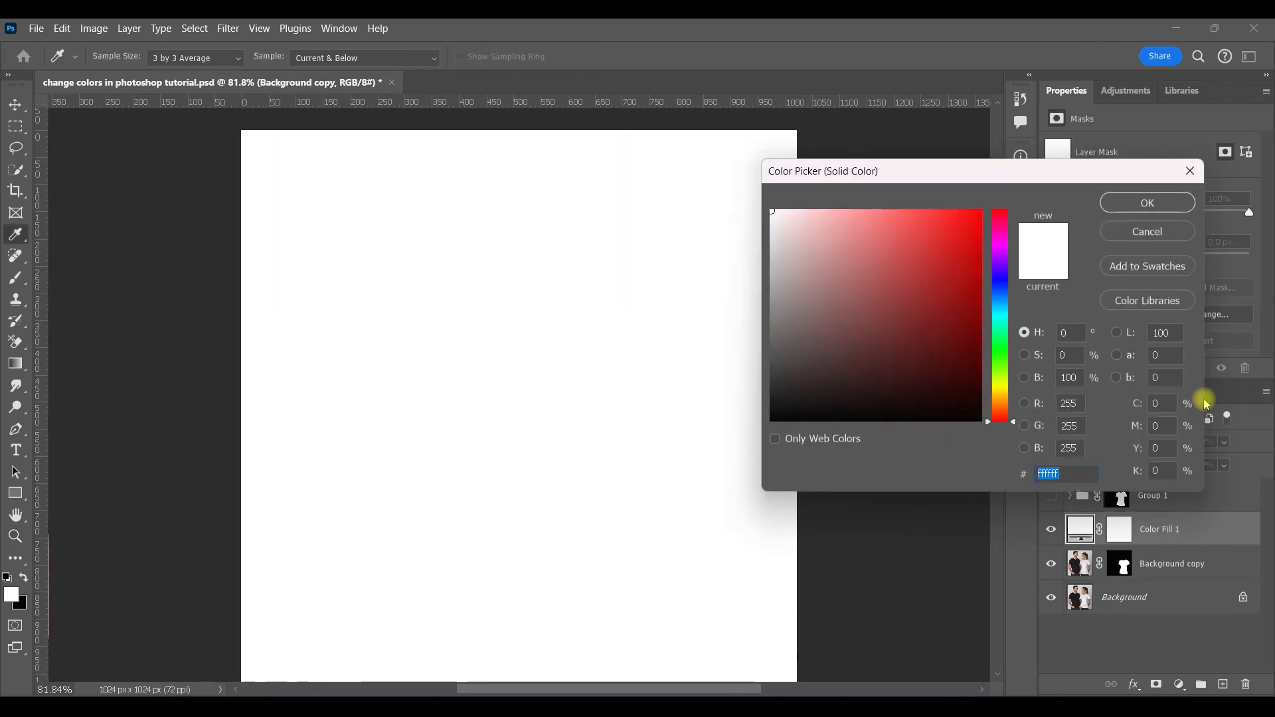
click(1158, 194)
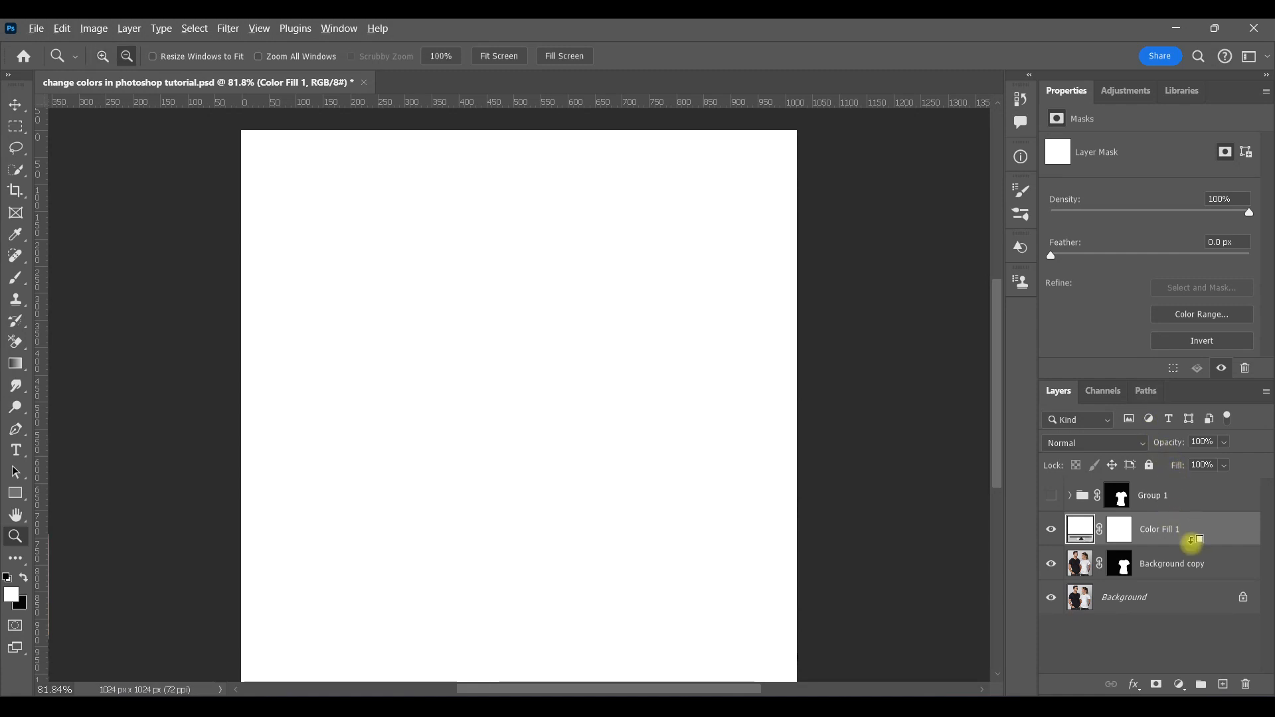
Step: Clip Color Fill 1 to Background copy and set its fill color to red fe0606
alt+click(1192, 541)
double_click(1093, 529)
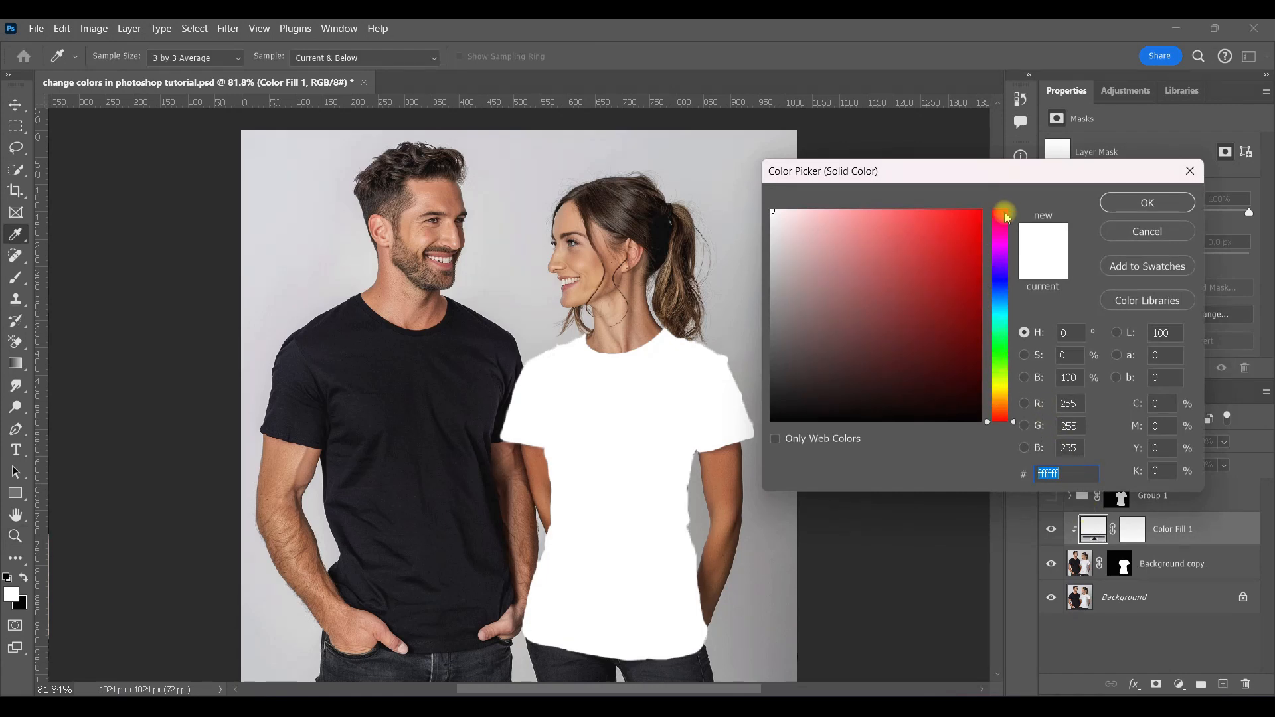
click(977, 210)
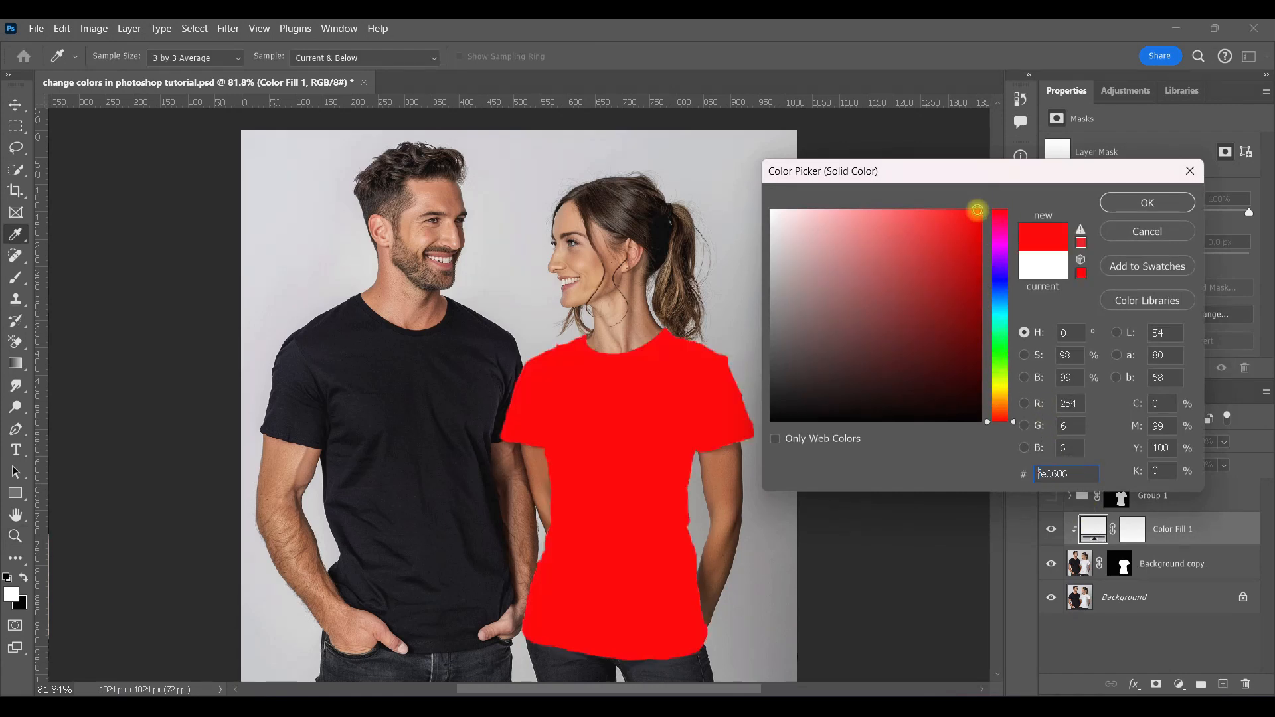
click(1148, 204)
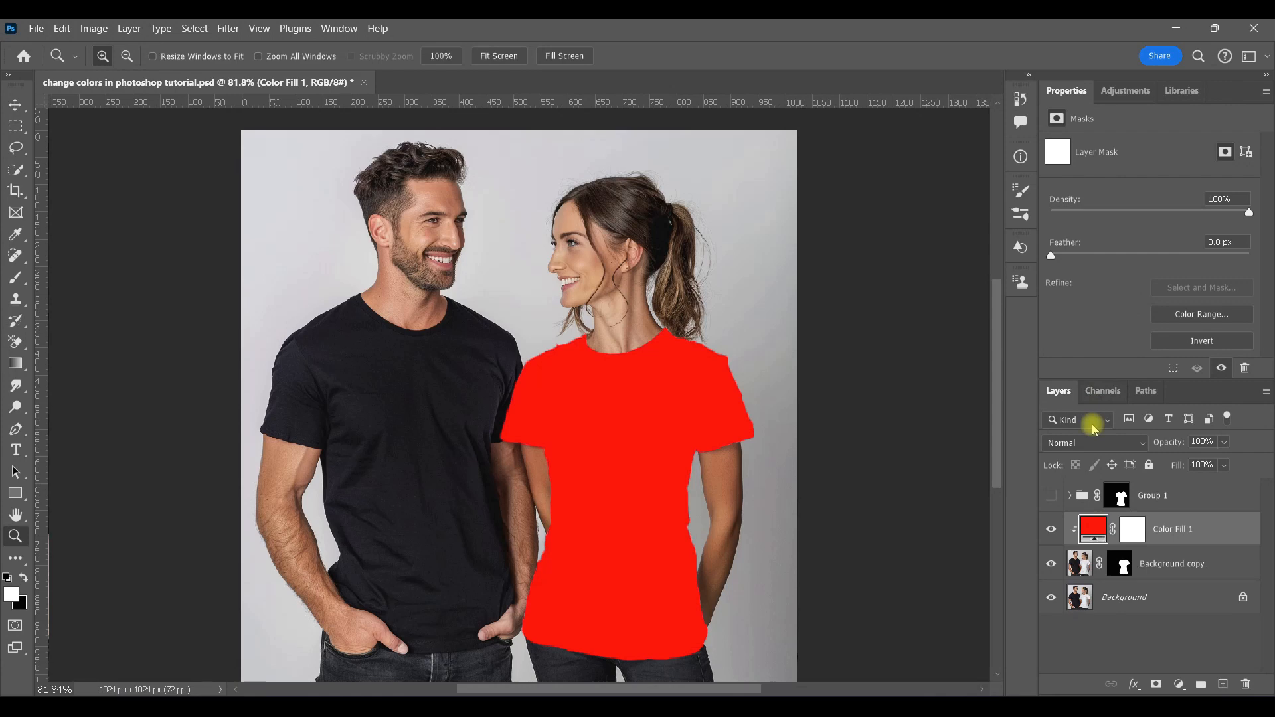
Step: Set Color Fill 1's blend mode to Multiply
click(1128, 443)
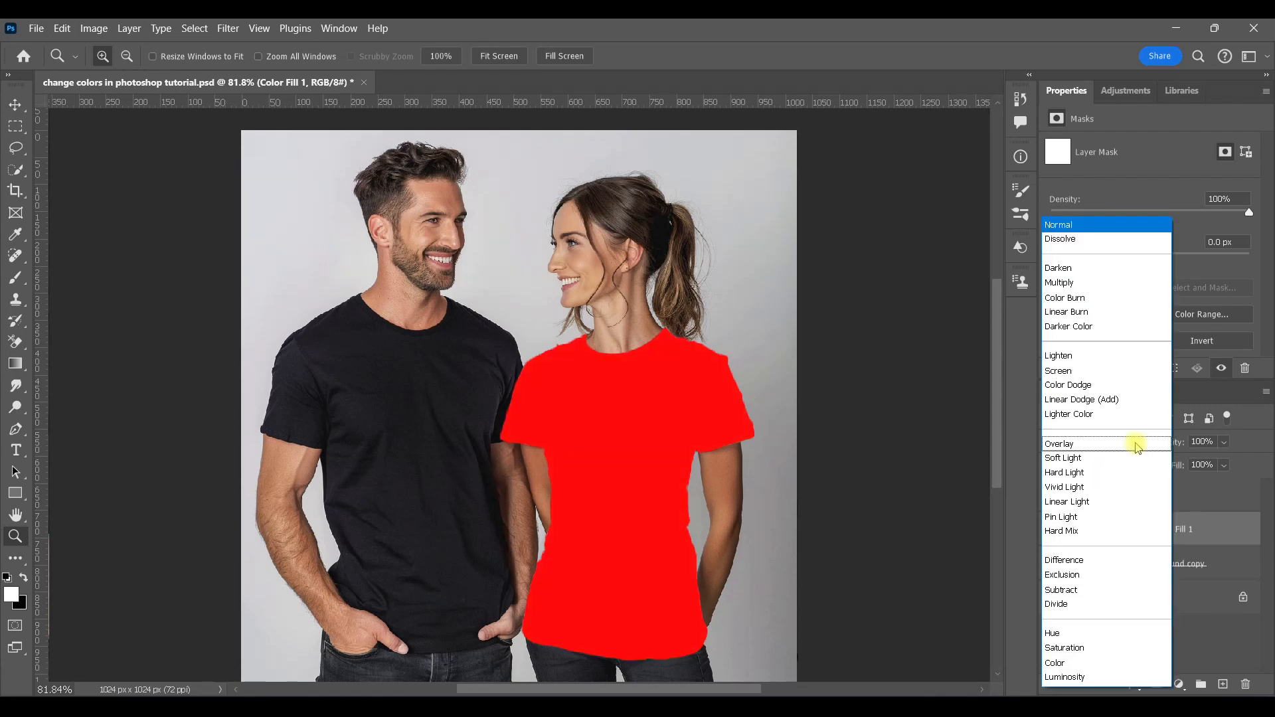
click(1084, 283)
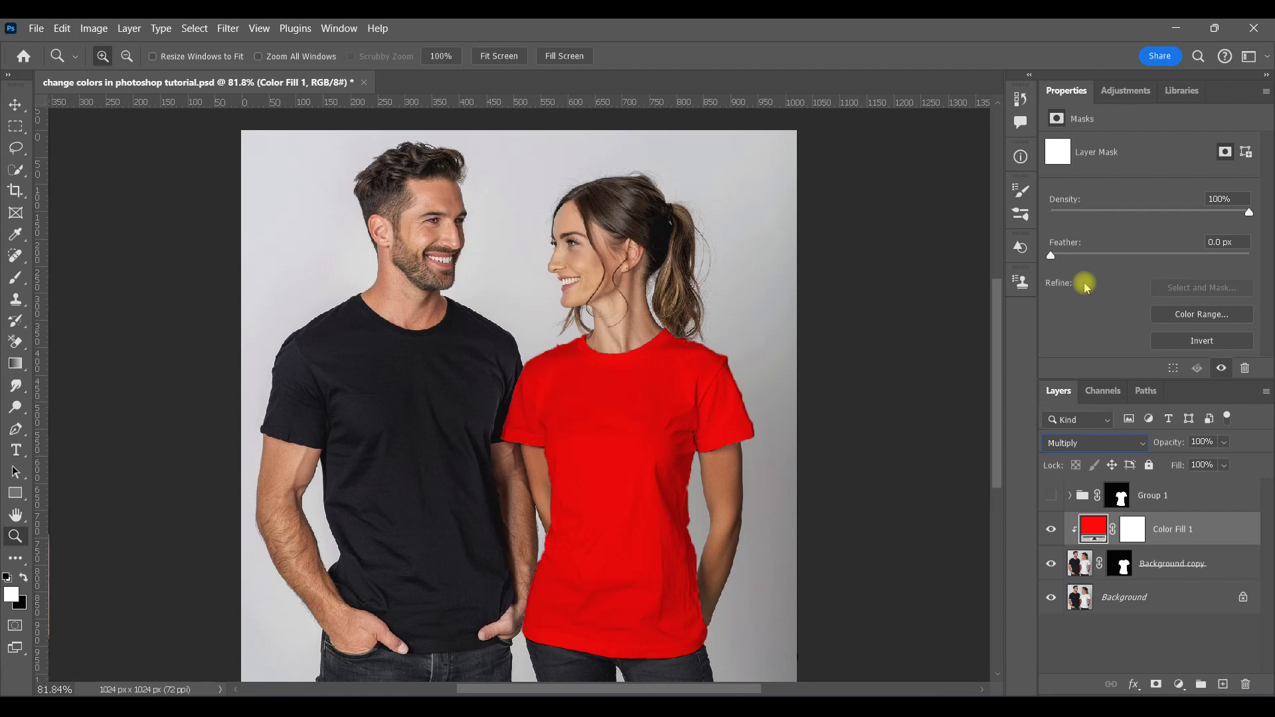
click(1135, 98)
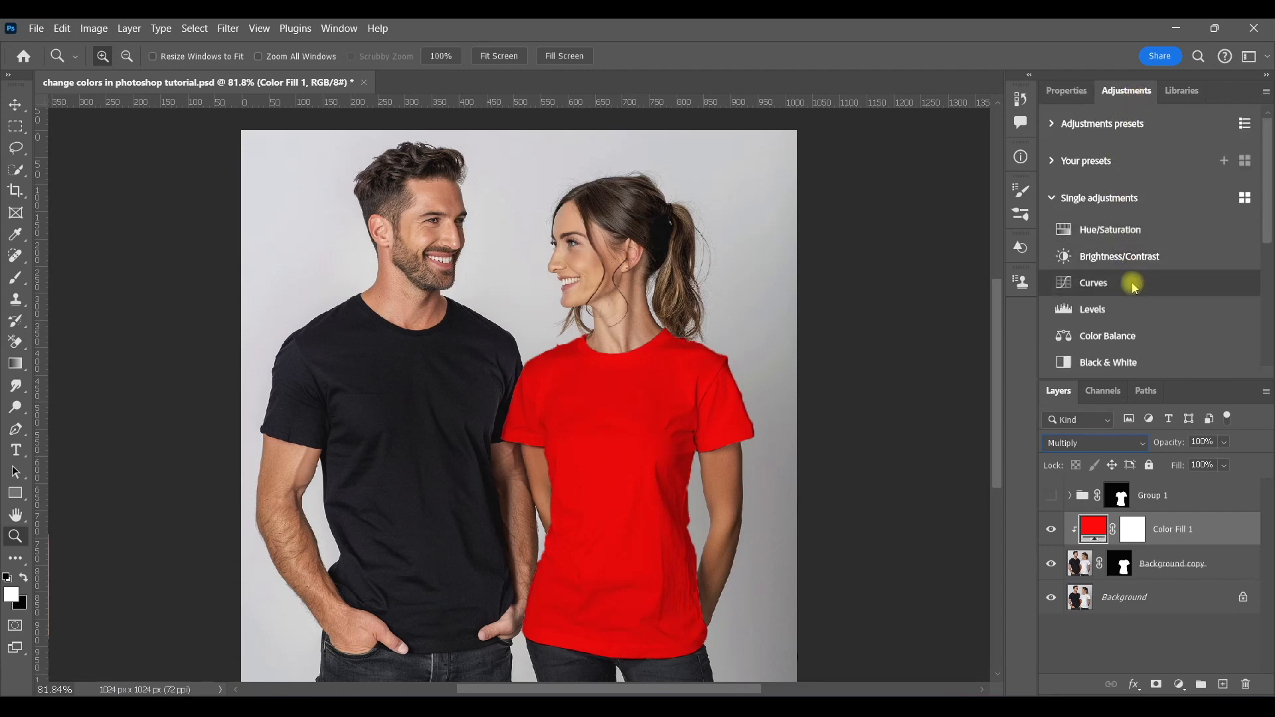
Step: Add a Curves adjustment clipped above Color Fill 1, darken its midtones and slightly lower the highlight point, toggling it to compare
click(1132, 284)
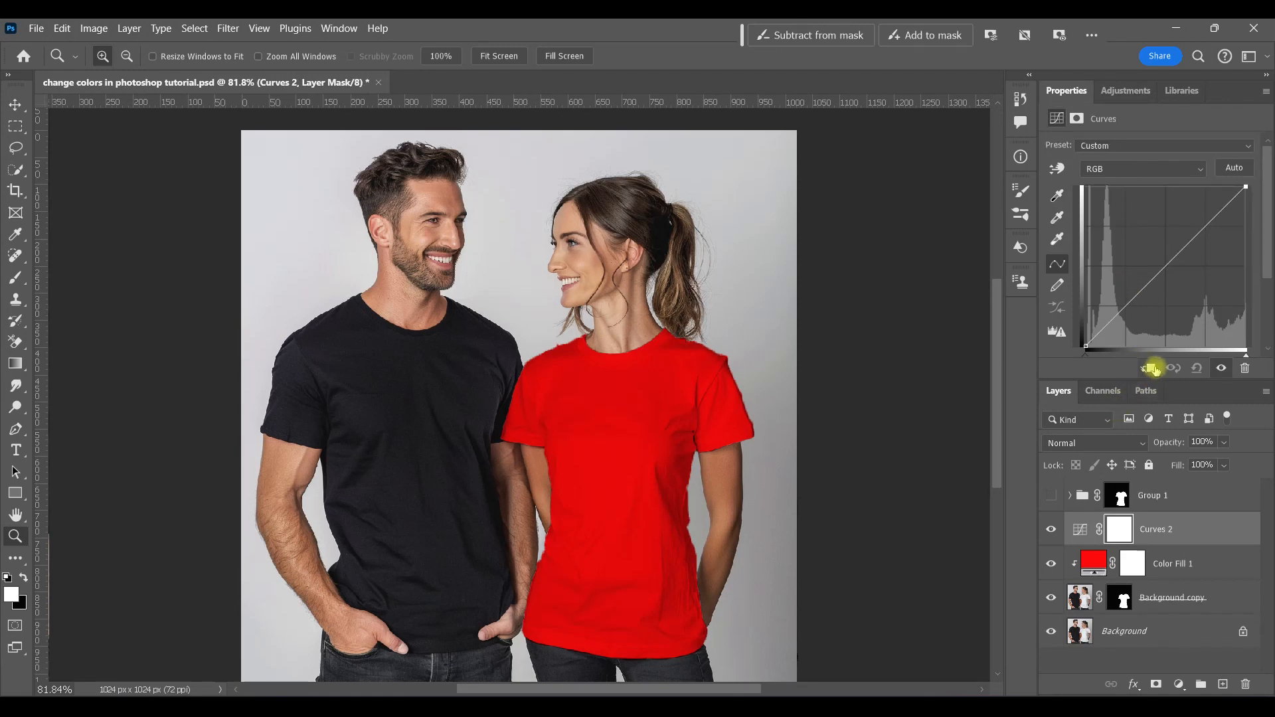
click(1151, 368)
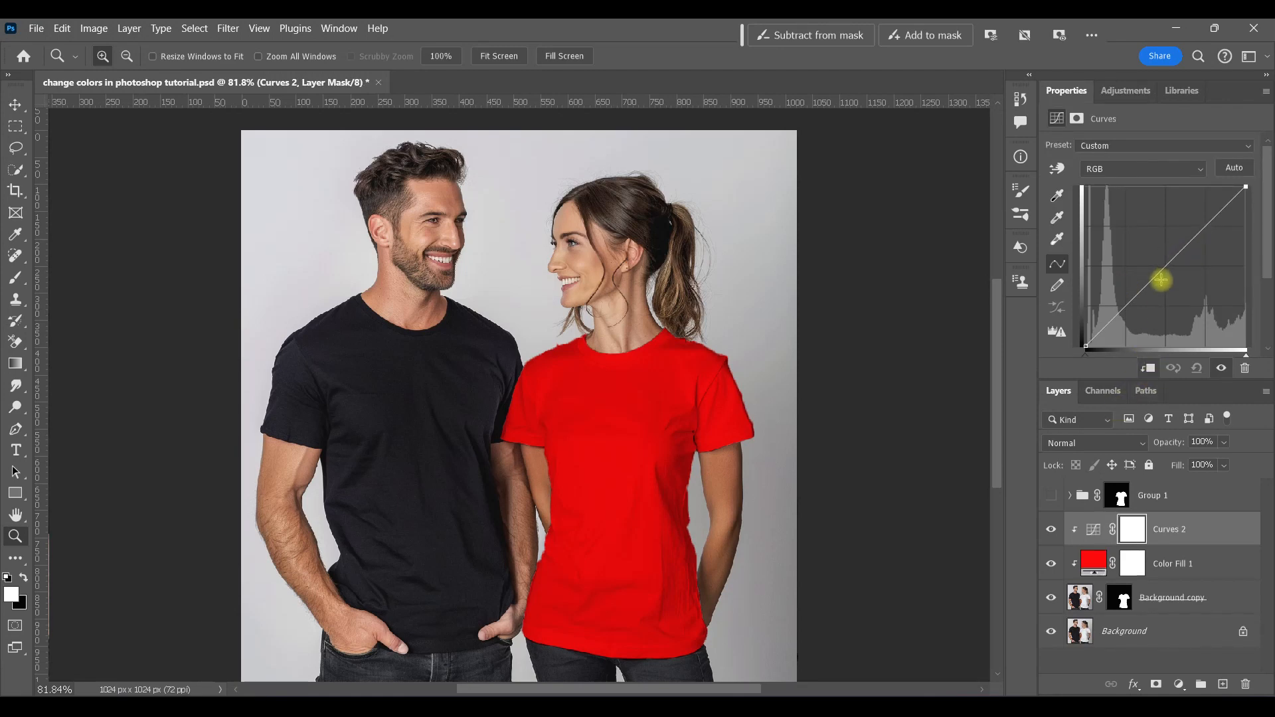
drag(1161, 271, 1167, 278)
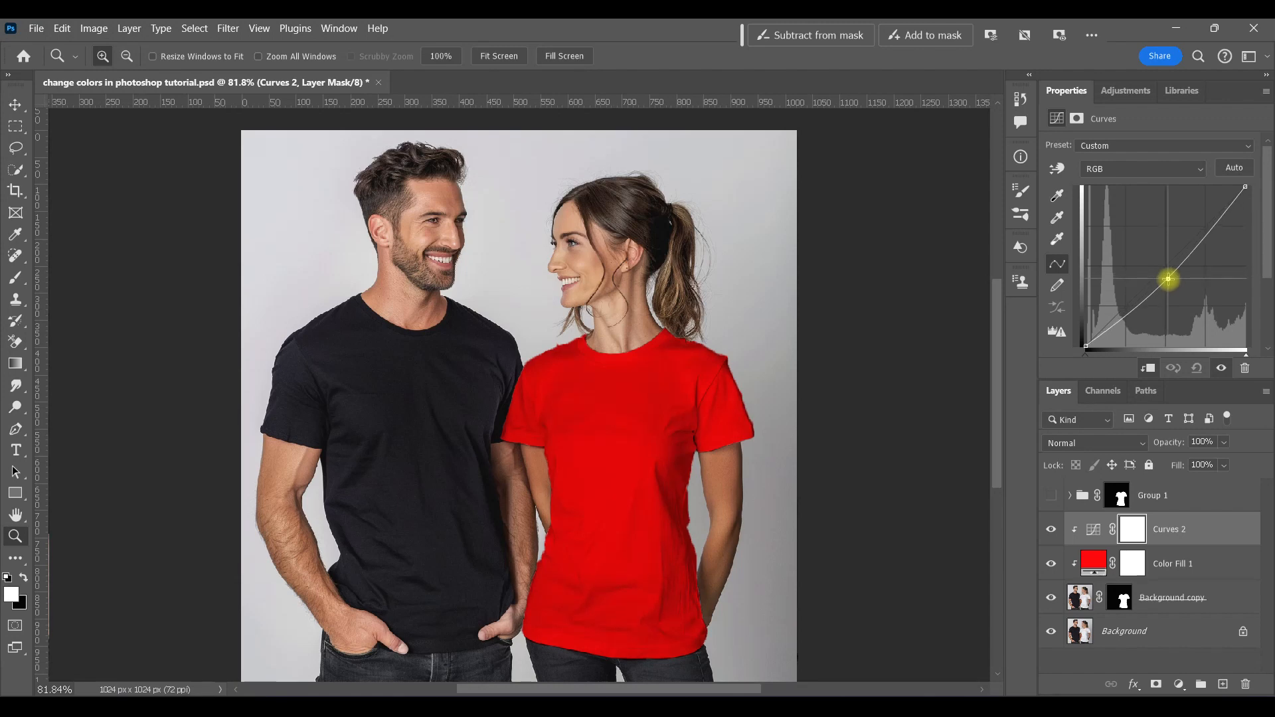
drag(1168, 279, 1170, 284)
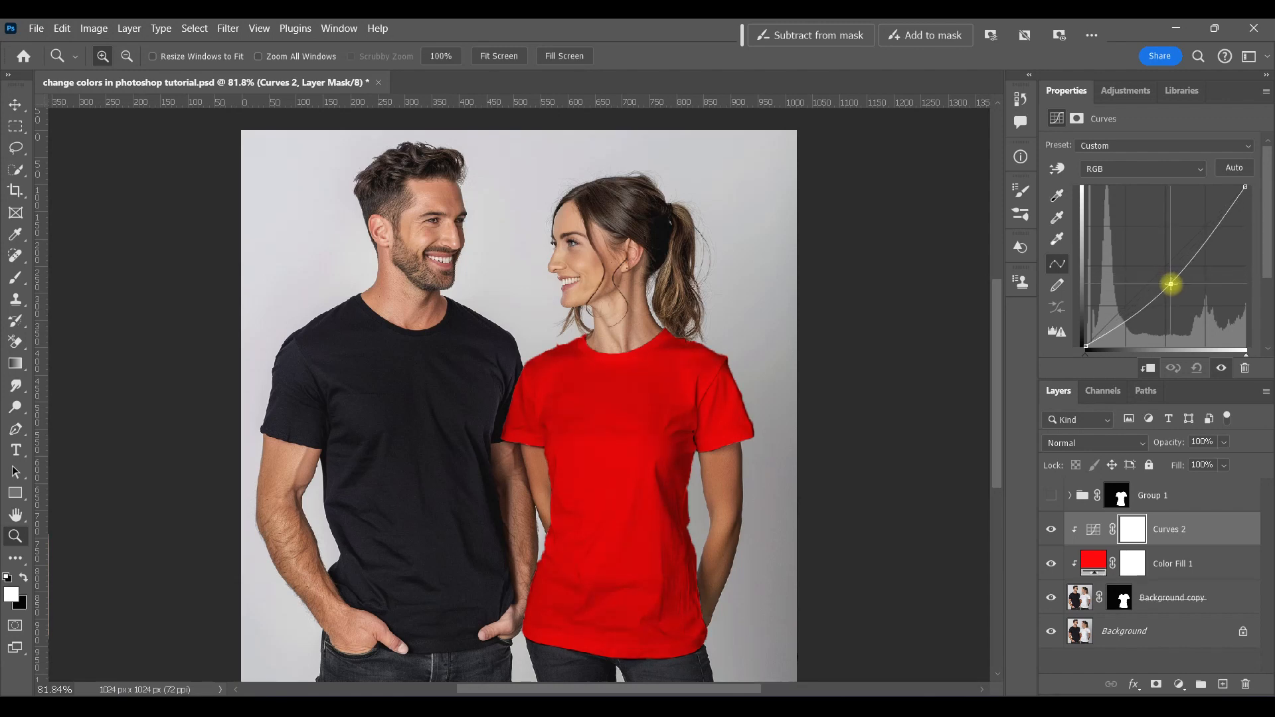
drag(1245, 187, 1245, 198)
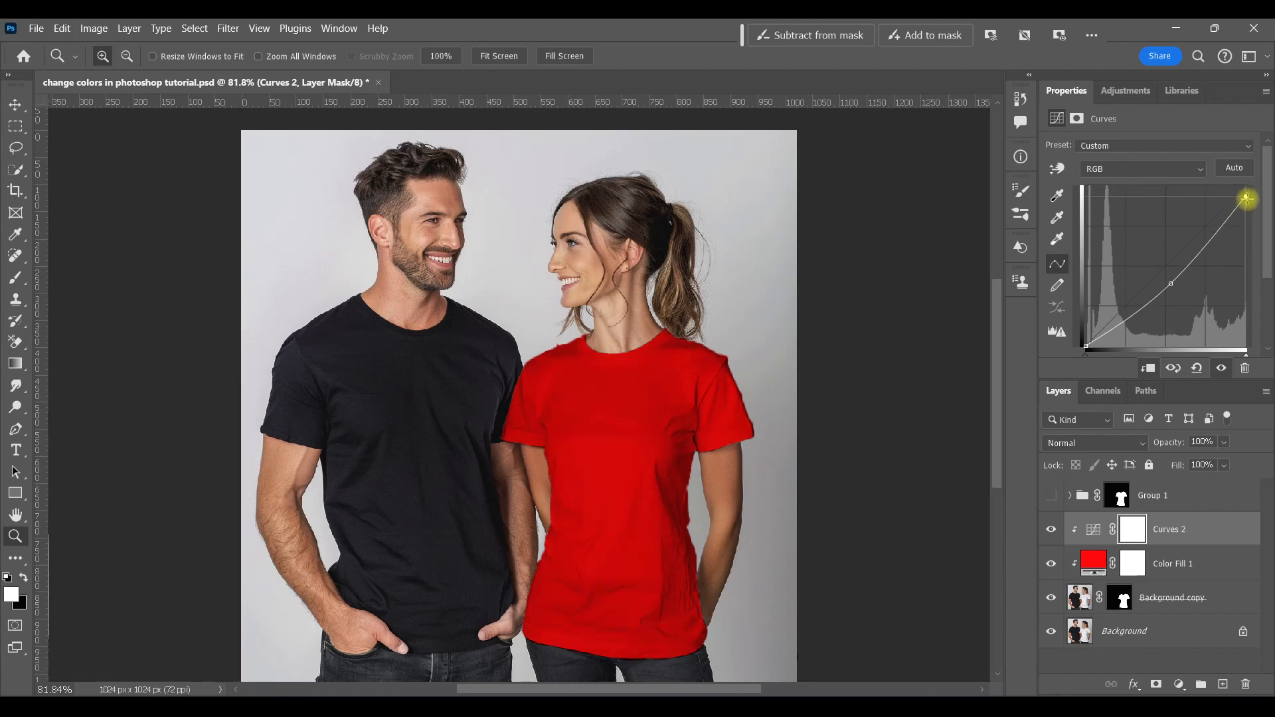
click(1051, 531)
click(1051, 531)
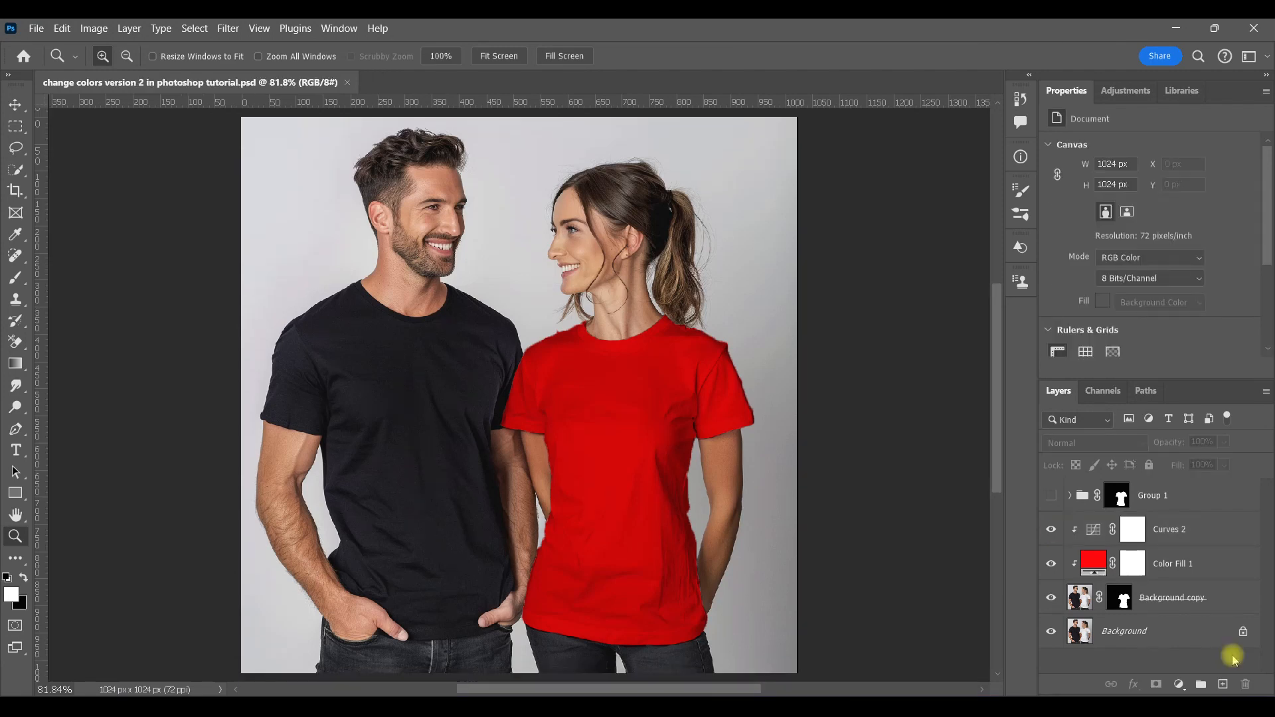
Step: Delete the Group 1, Curves 2 and Color Fill 1 layers
click(1089, 497)
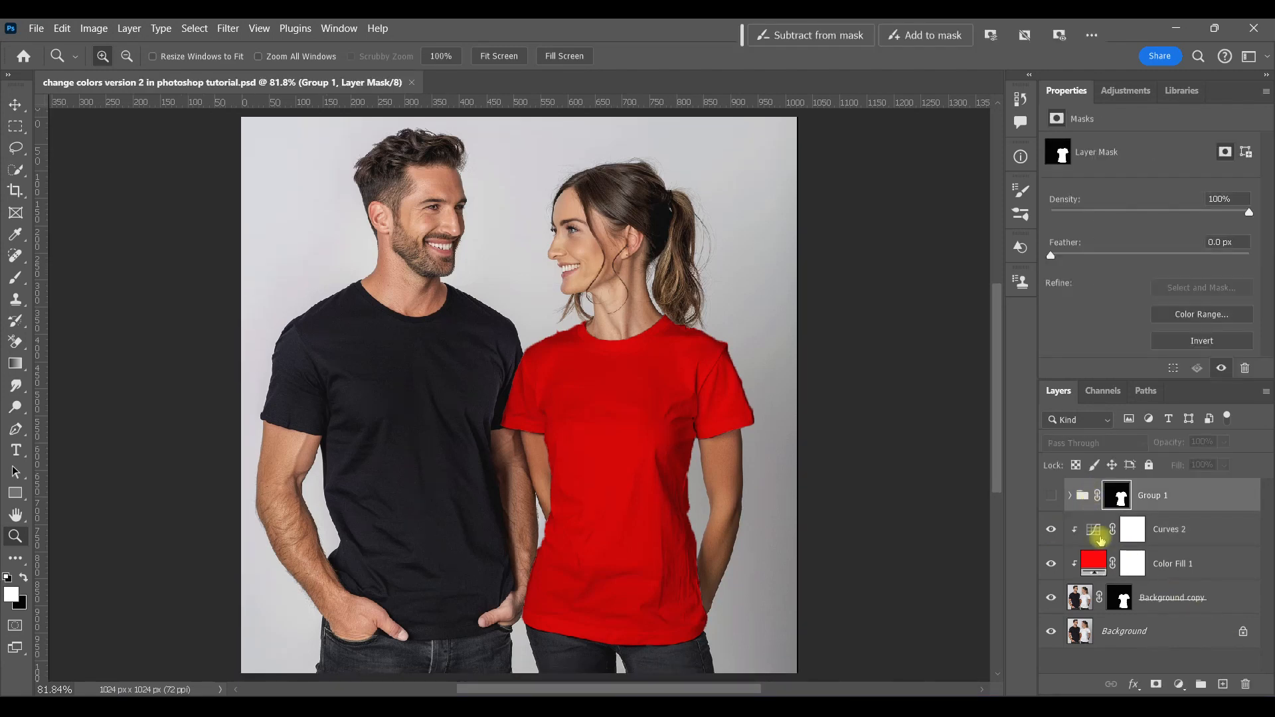
shift+click(1095, 563)
drag(1195, 559, 1248, 685)
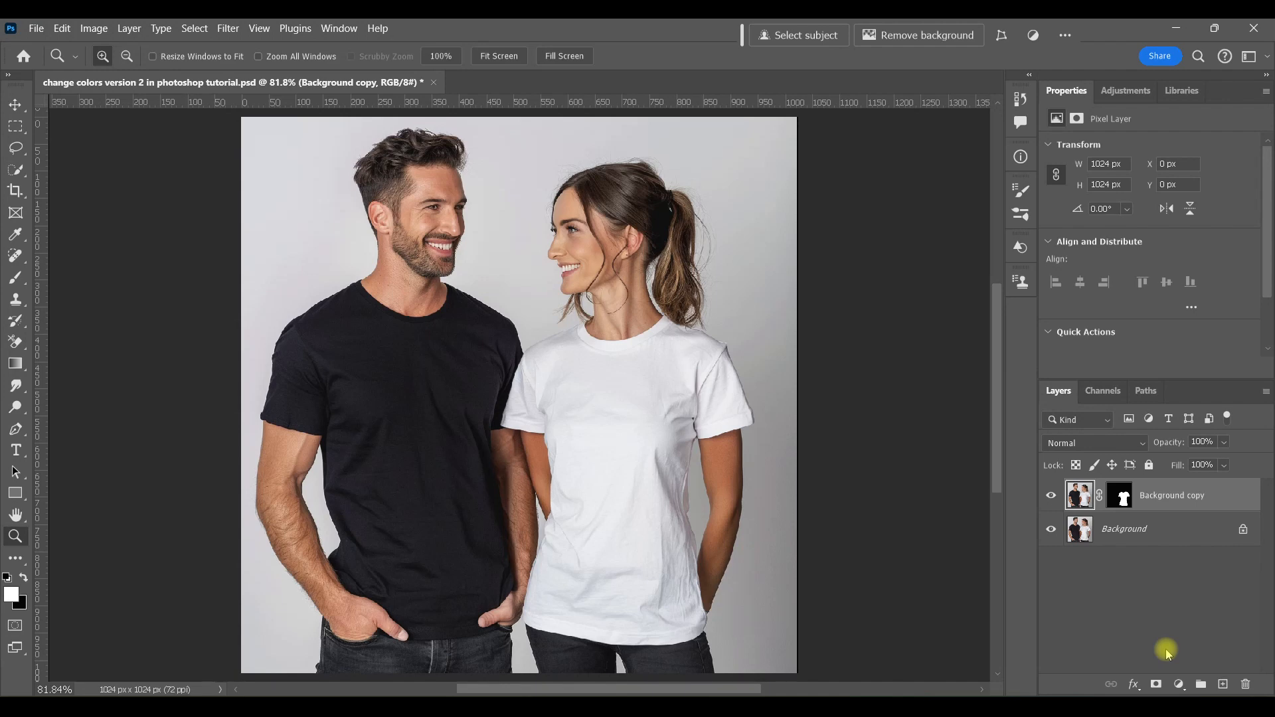
Step: Add a Hue/Saturation adjustment, put it into a new group, and add a Curves adjustment inside Group 1
click(1125, 90)
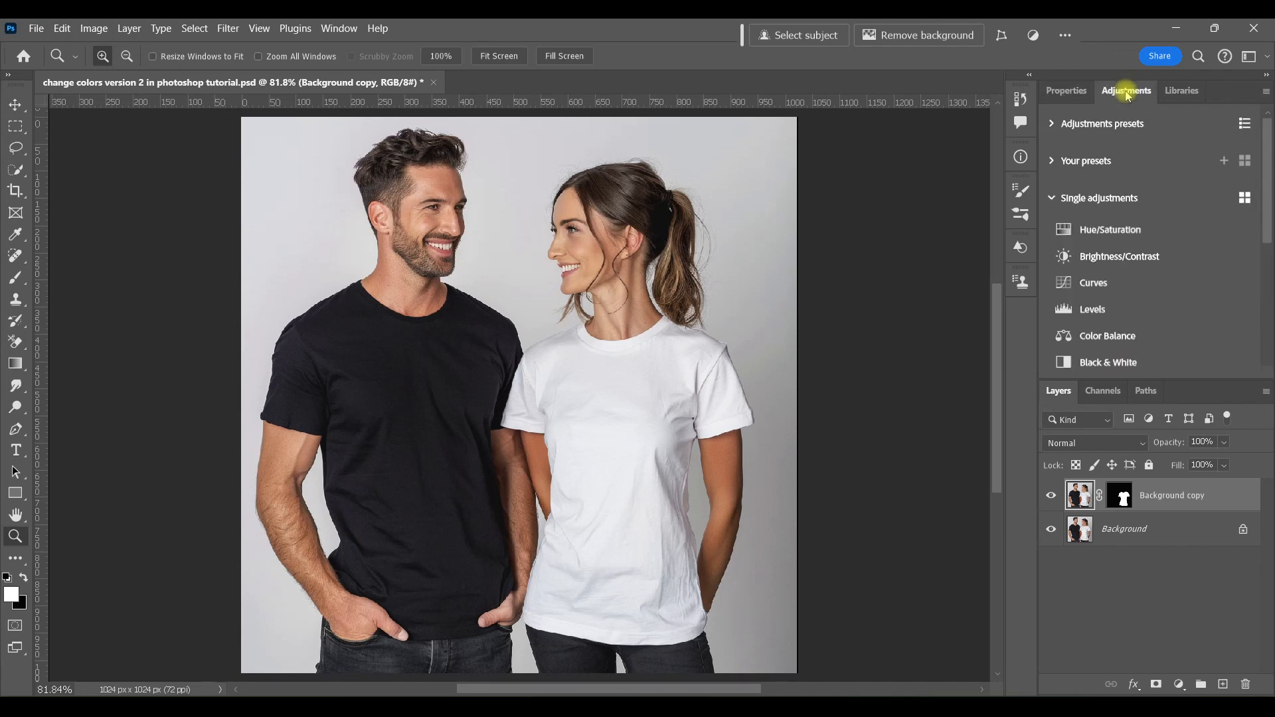
click(1092, 229)
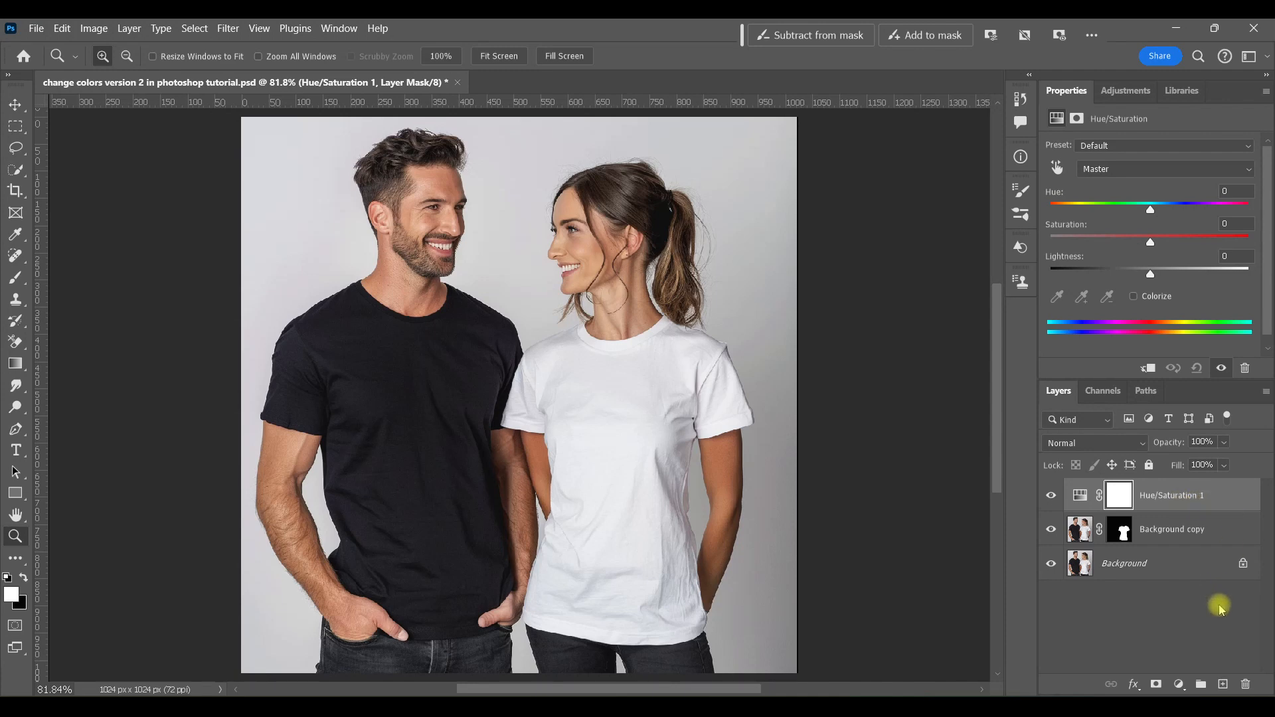
key(ctrl+g)
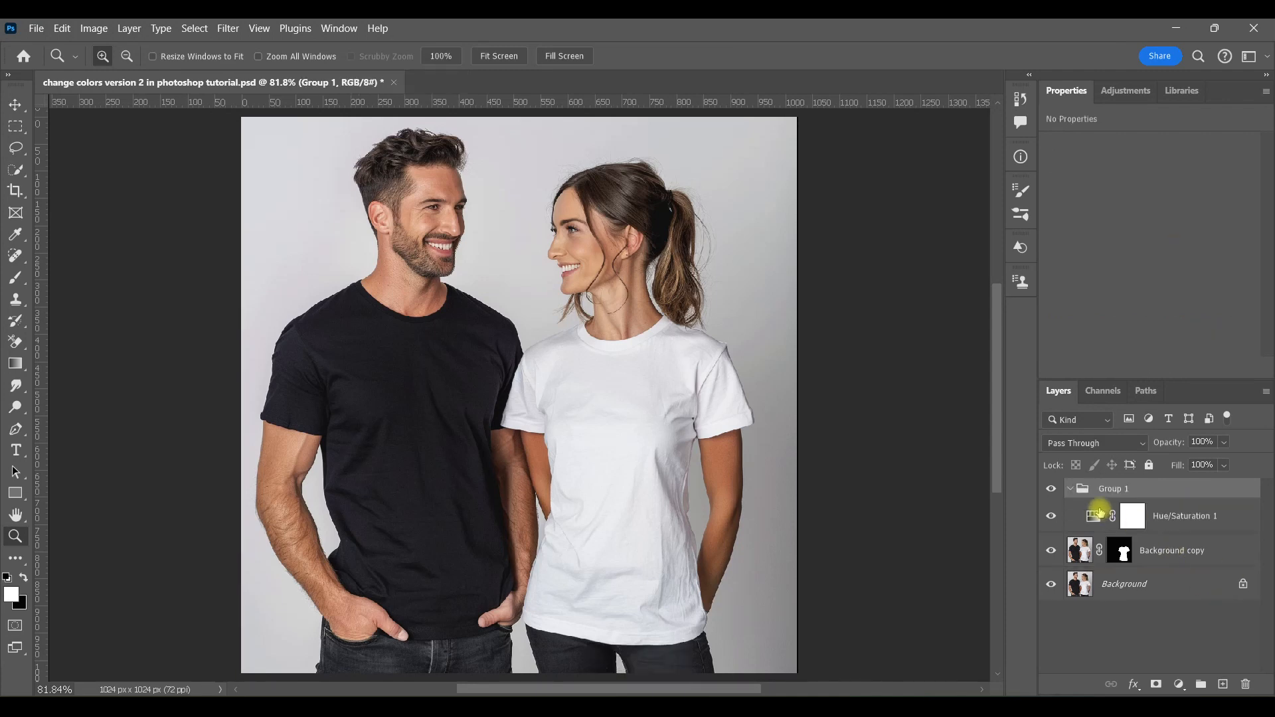
click(1091, 517)
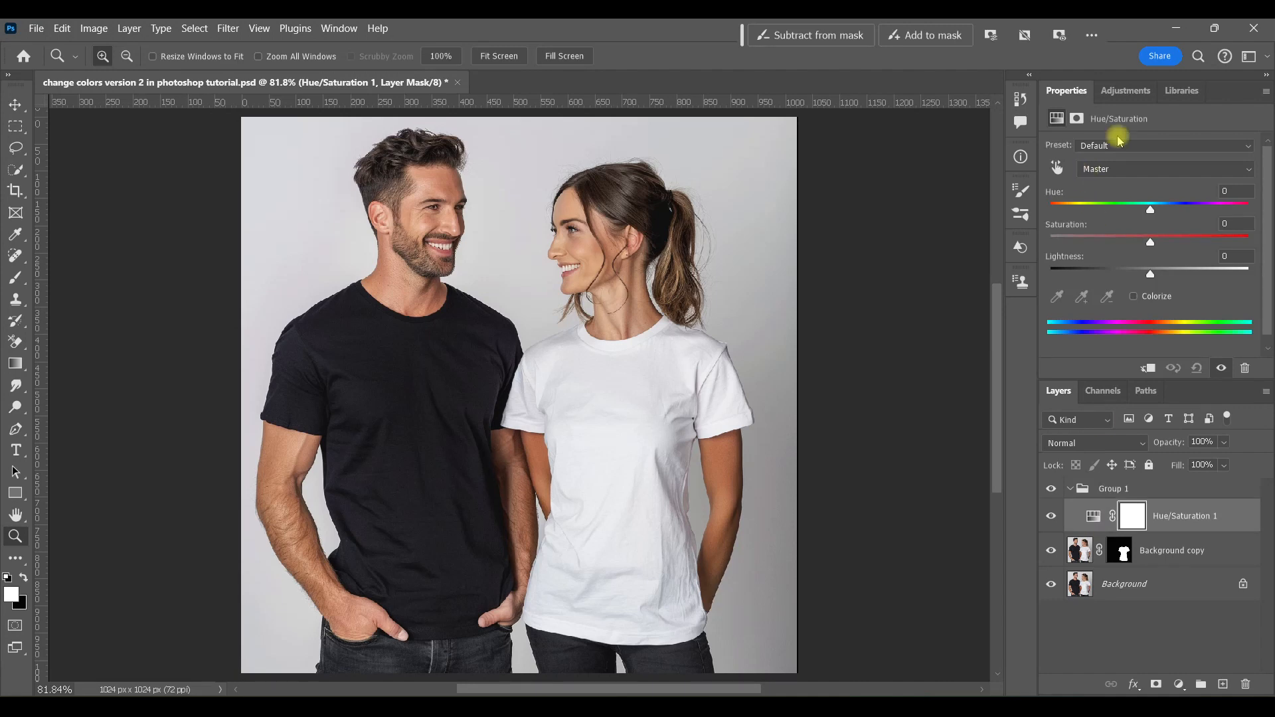
click(1128, 91)
click(1095, 283)
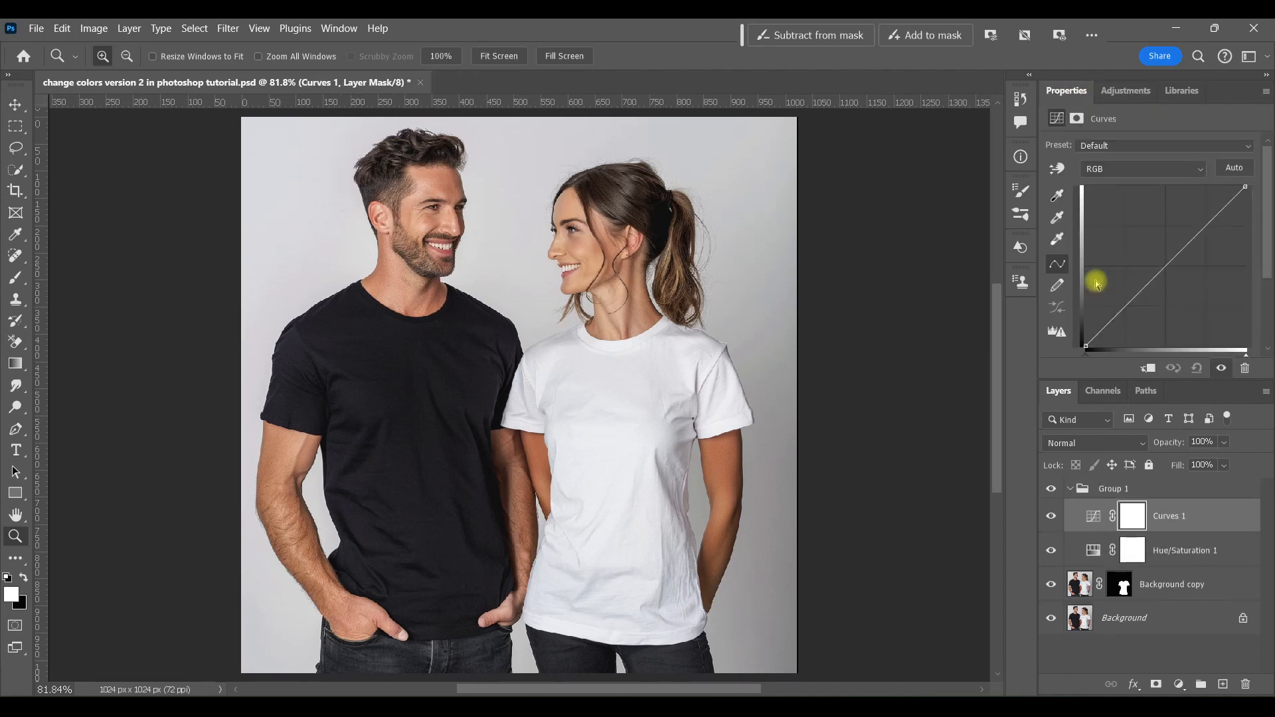
Step: Move the T-shirt mask from Background copy onto Group 1
click(1070, 490)
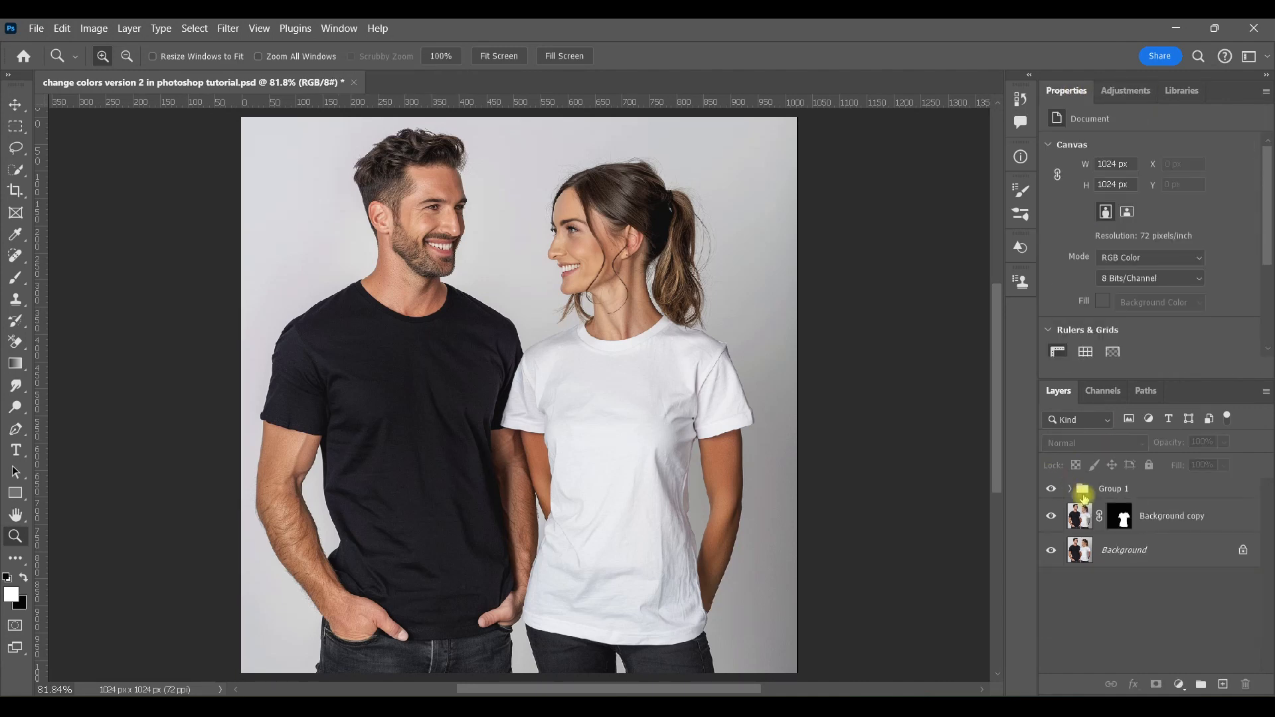
key(ctrl+z)
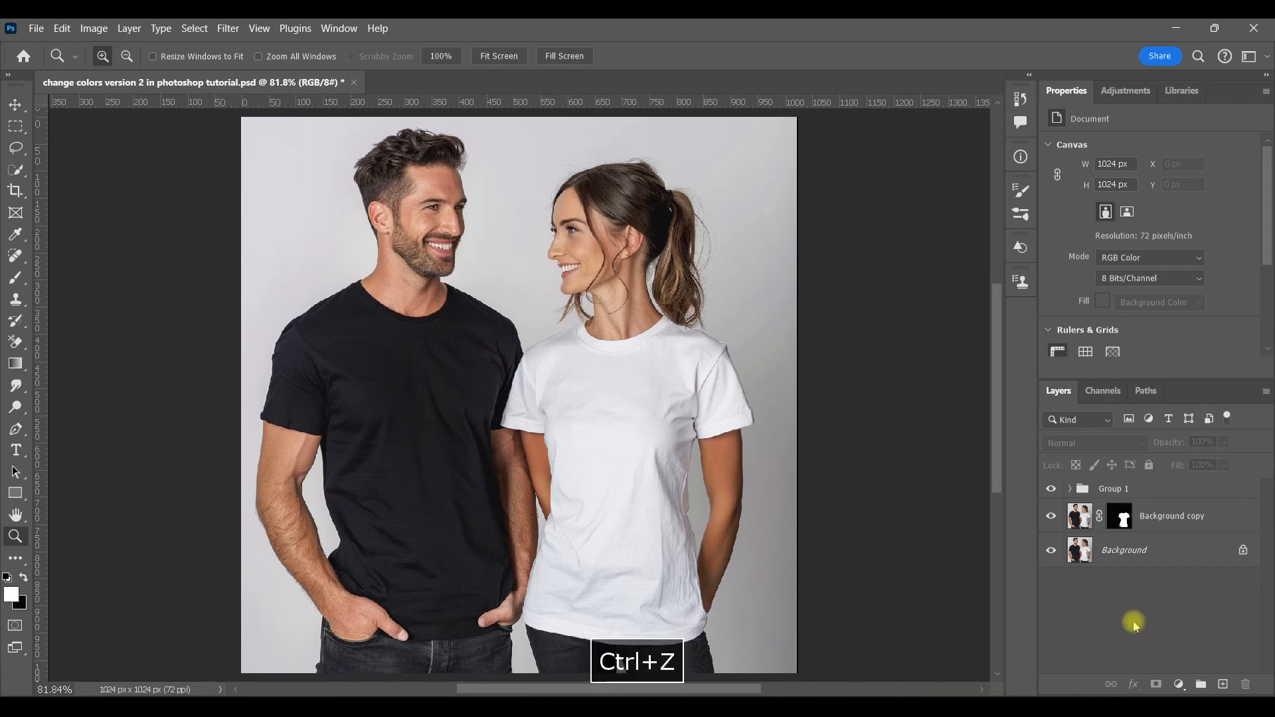
drag(1121, 517, 1118, 492)
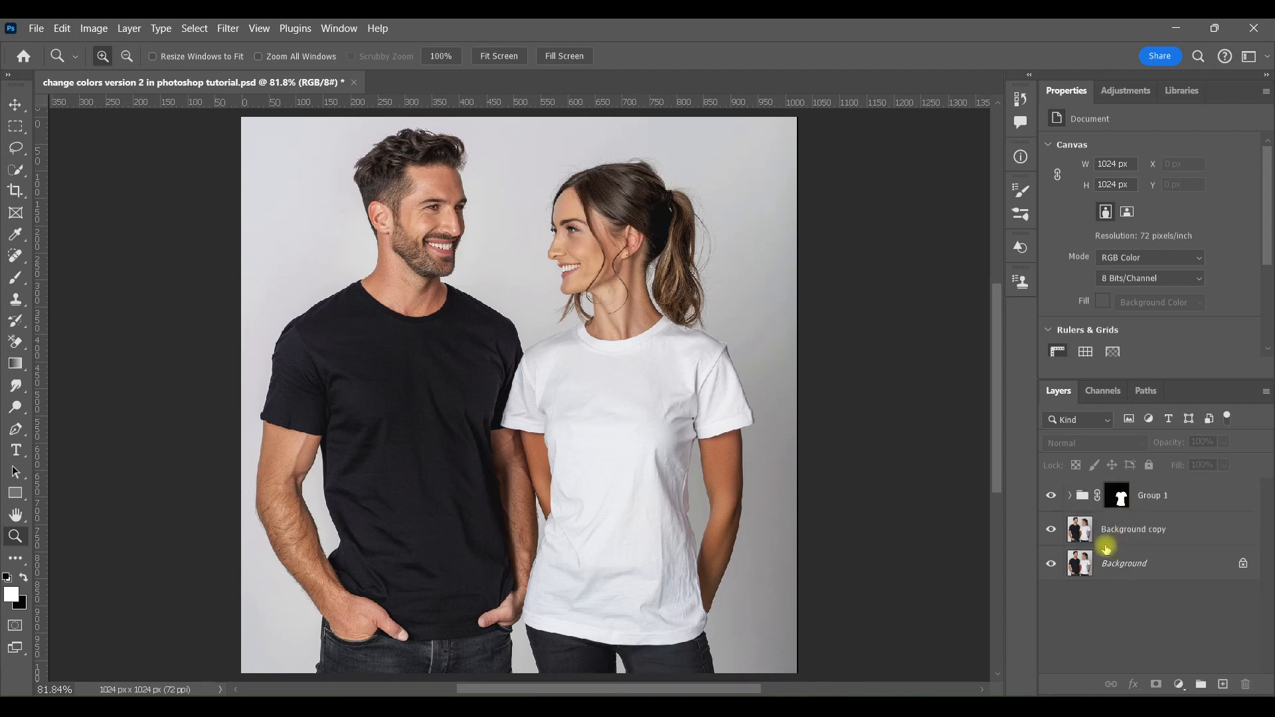
click(1067, 496)
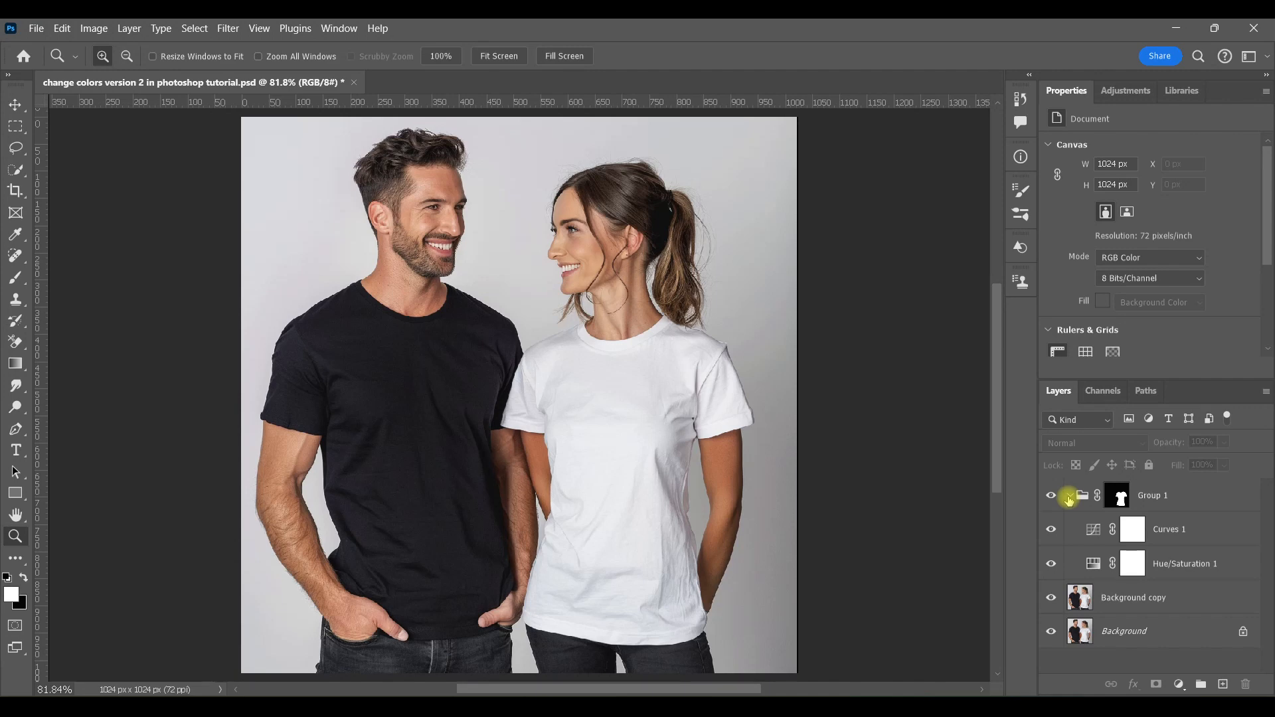
Step: Set Hue/Saturation 1's Lightness to -86
click(1093, 564)
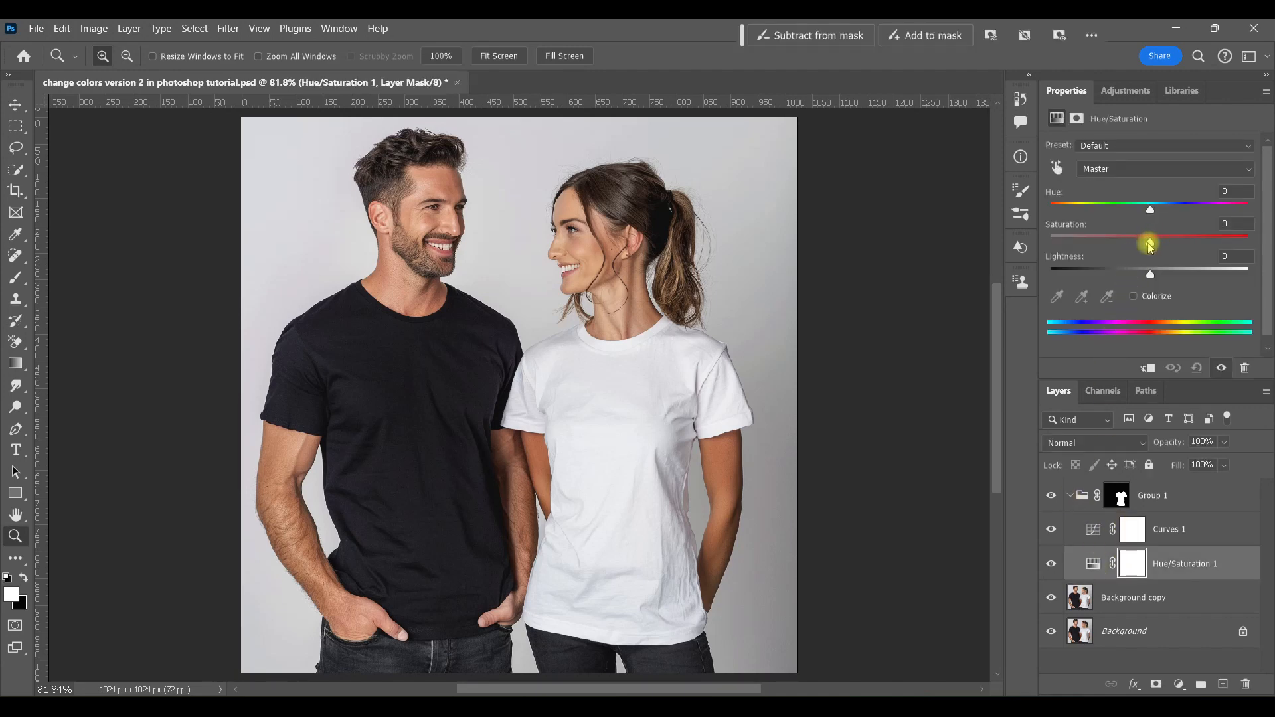
mouse_move(1150, 245)
mouse_down()
mouse_move(1039, 244)
mouse_move(1154, 246)
mouse_up()
click(1197, 368)
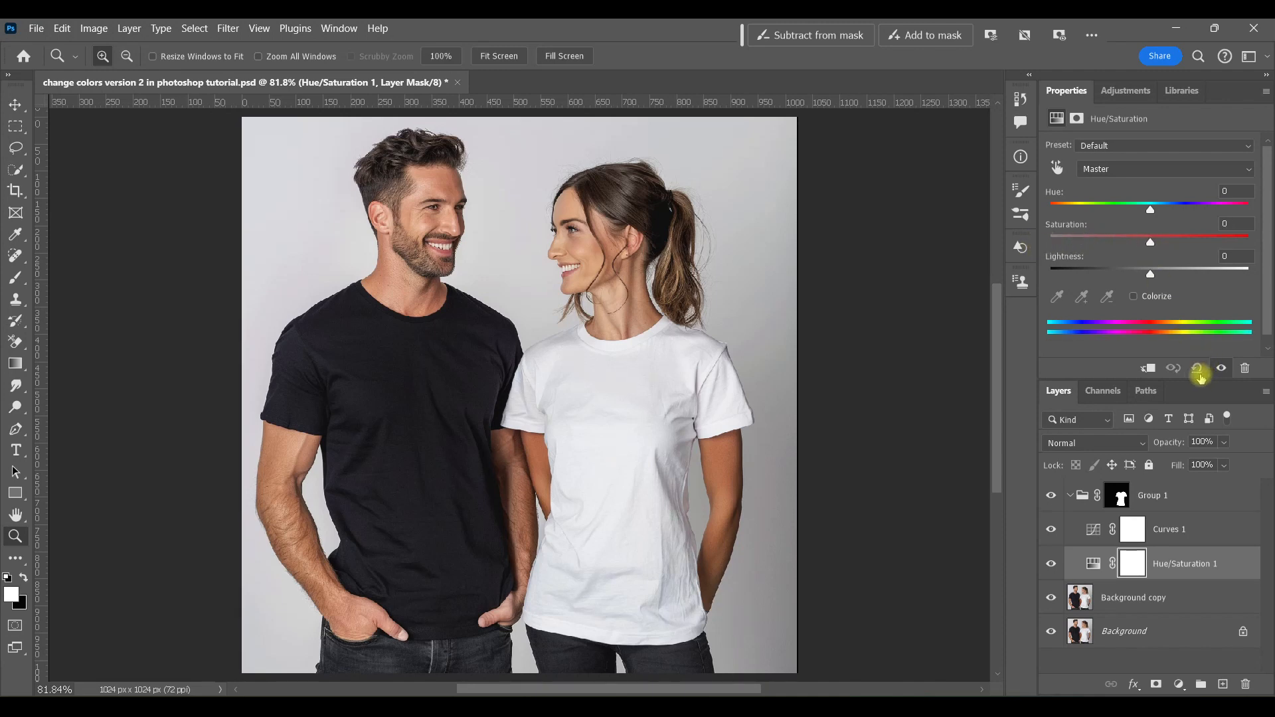
drag(1147, 278, 1067, 276)
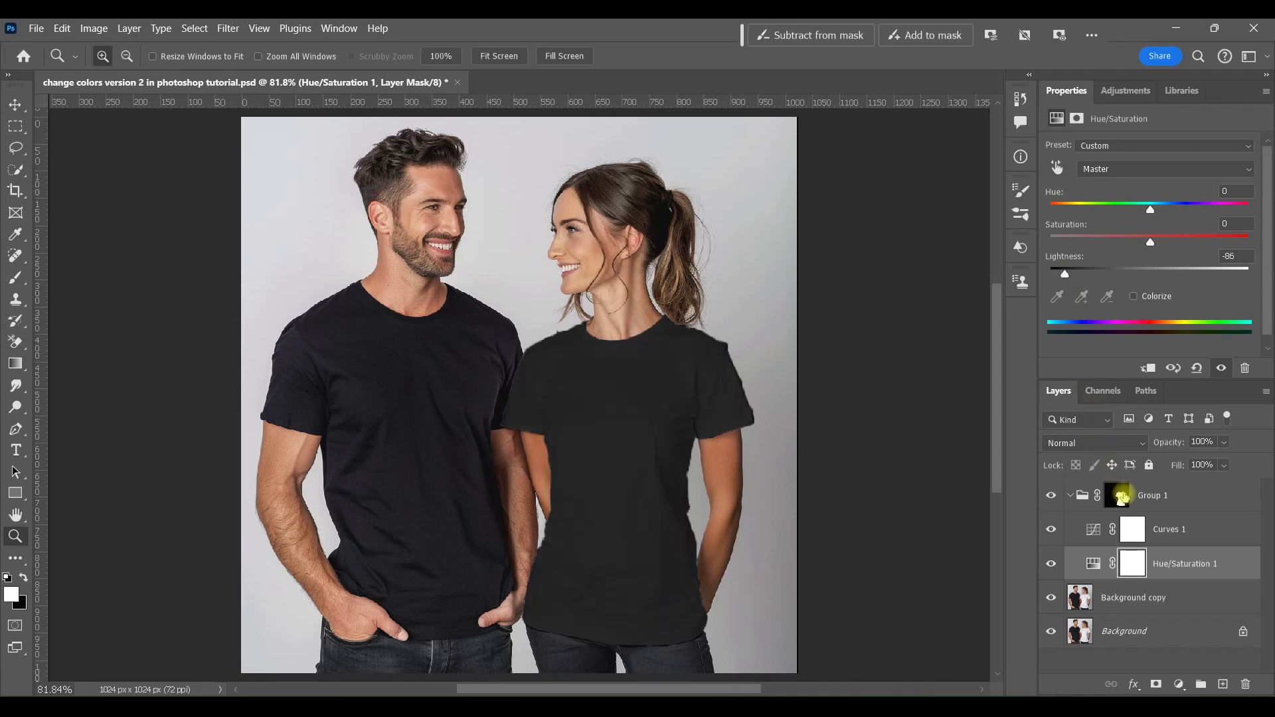
Step: Brighten the shirt in Curves 1 by moving the white input point inward and lifting the shadows on the shirt with the targeted adjustment tool
click(1091, 531)
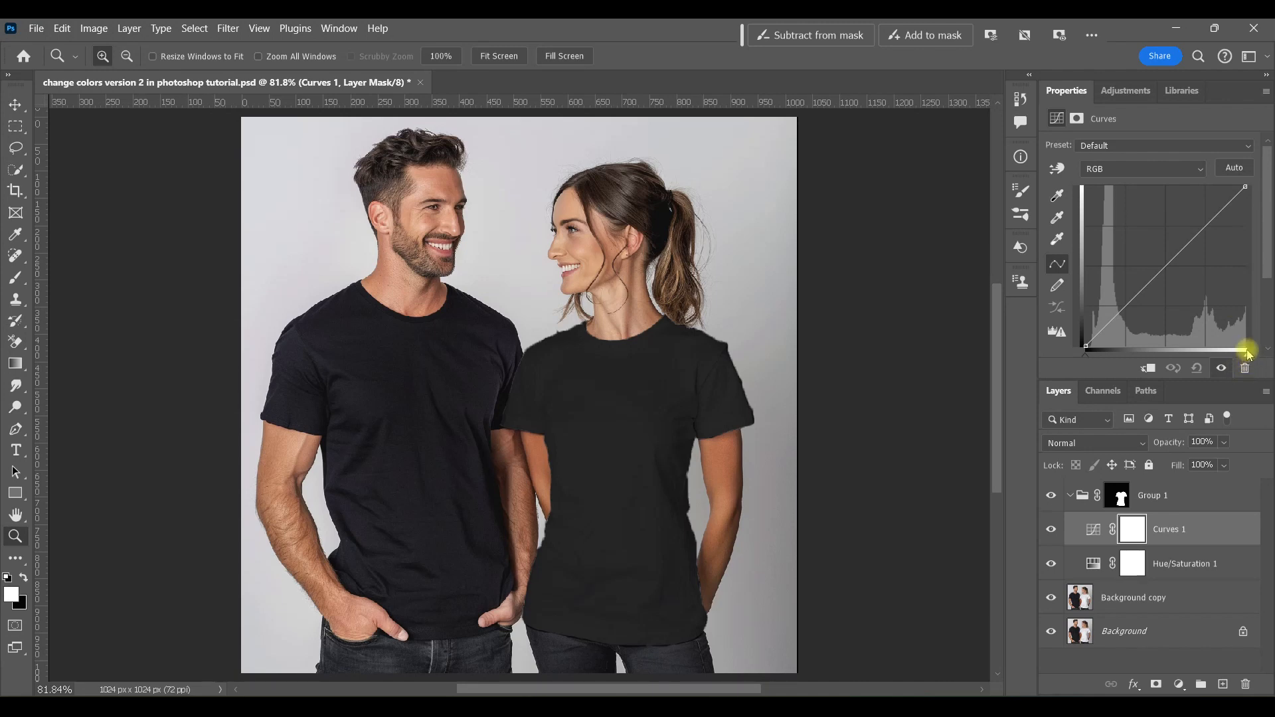
drag(1246, 357, 1212, 350)
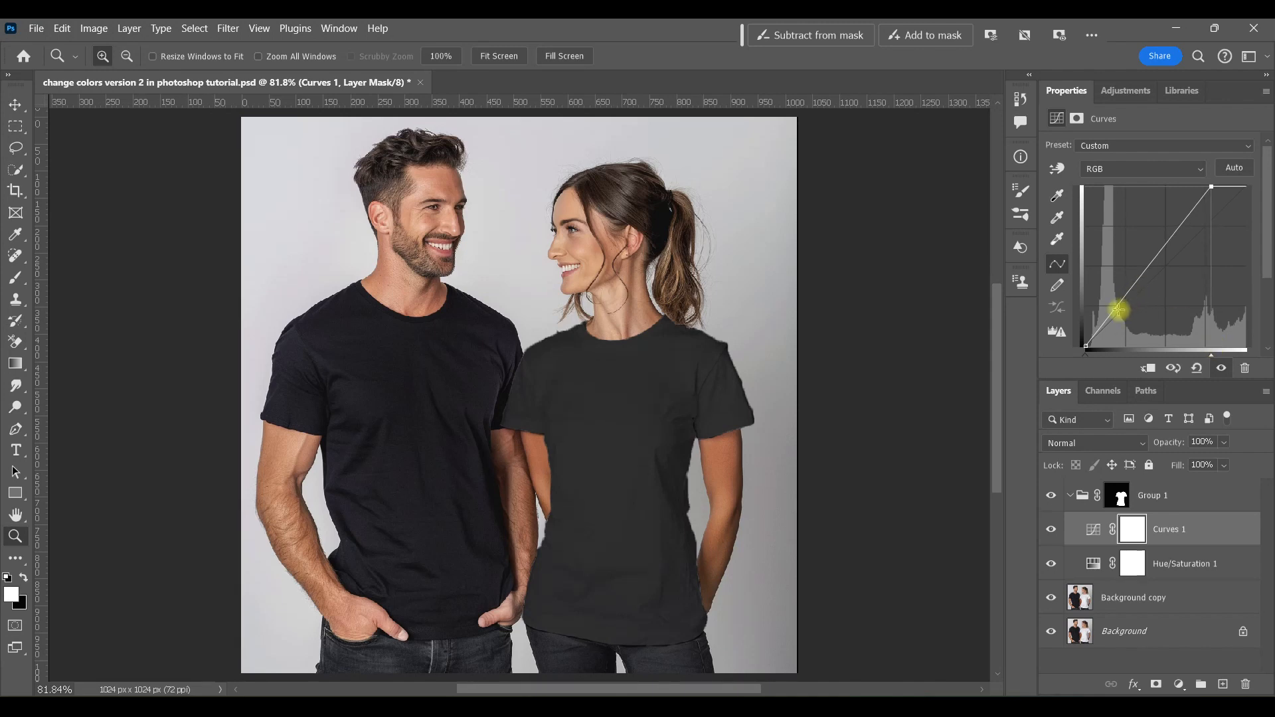
click(1056, 169)
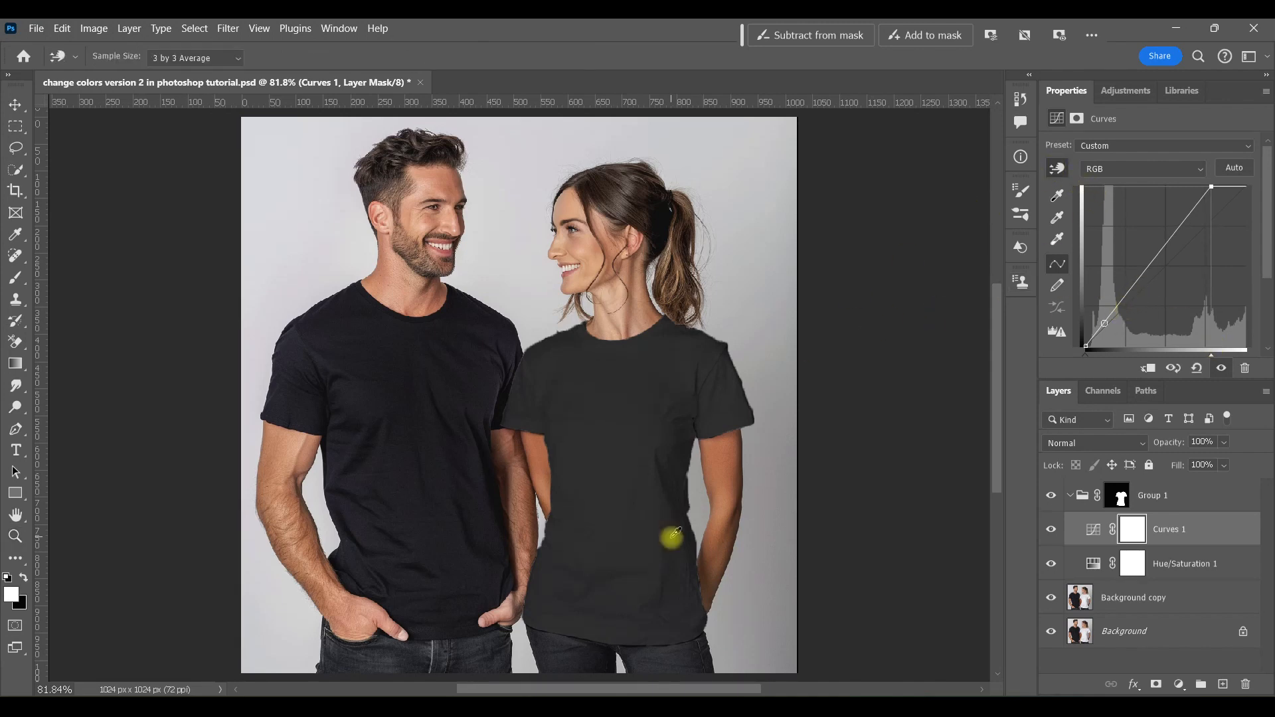
drag(672, 535, 676, 543)
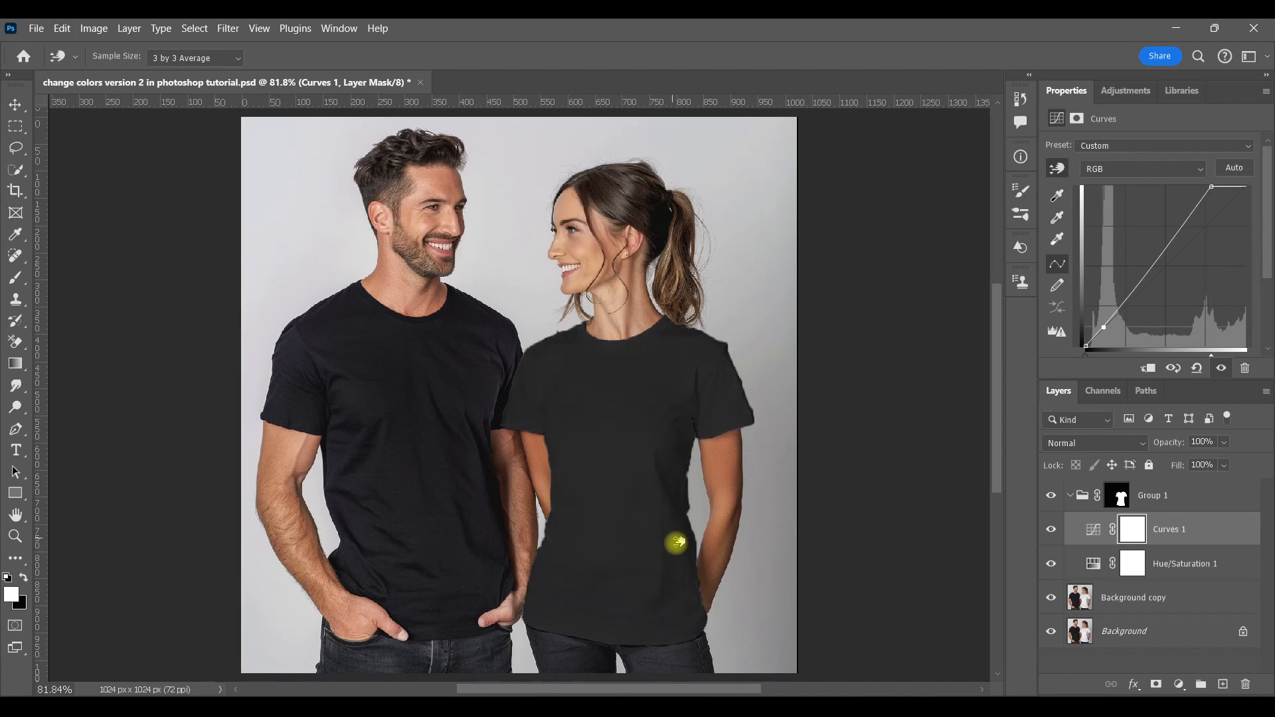
drag(677, 543, 679, 545)
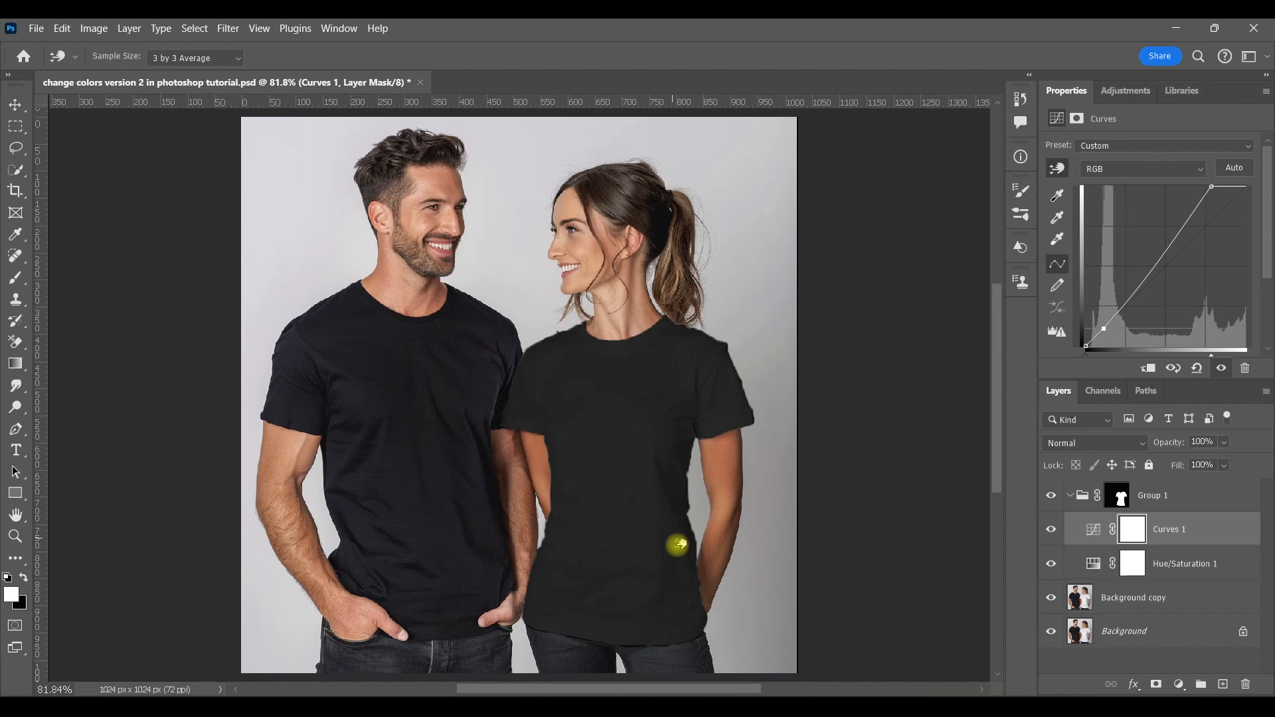
drag(677, 545, 678, 546)
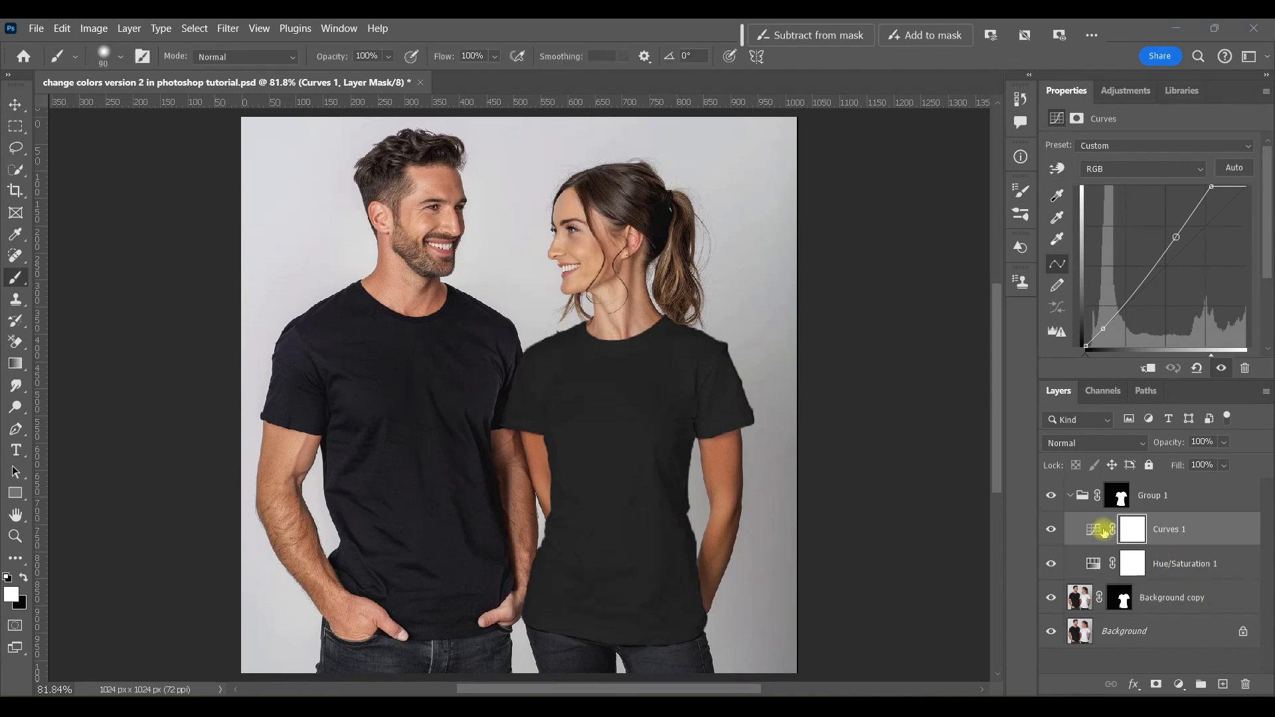
click(1091, 528)
Step: Add a Gradient Map adjustment inside Group 1 and open its gradient editor
click(1178, 685)
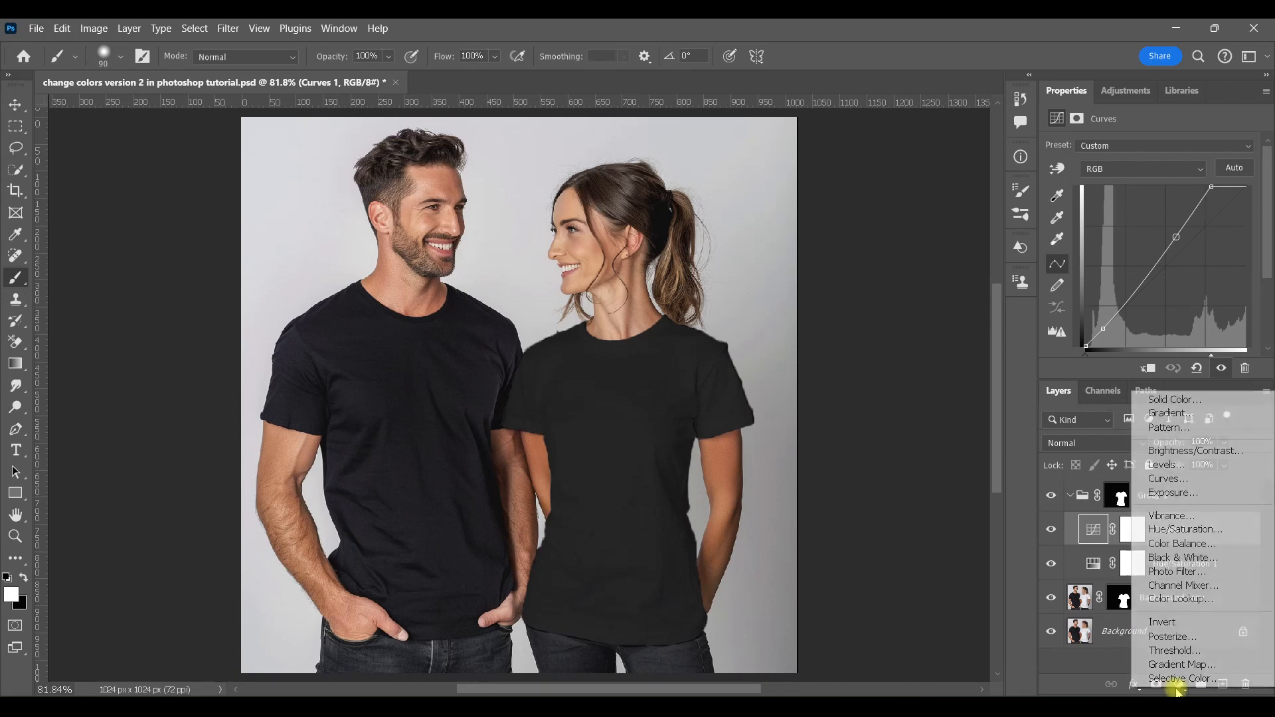
click(1183, 664)
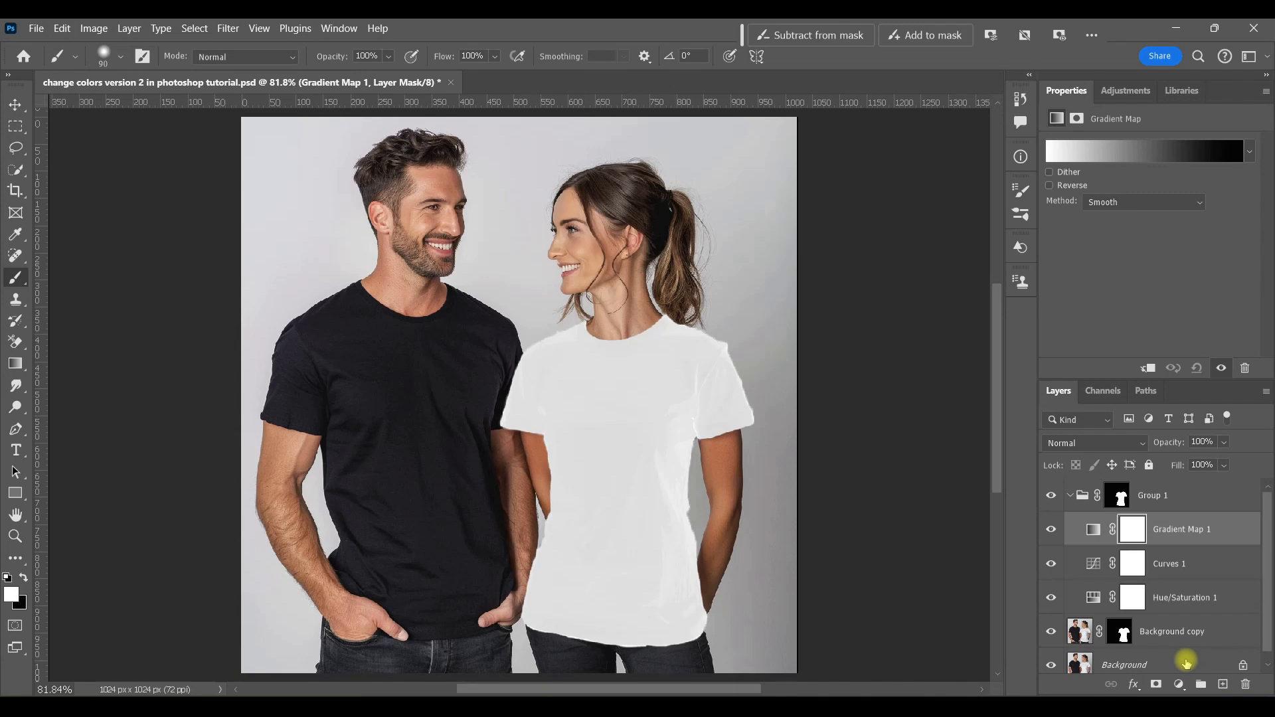
click(1092, 529)
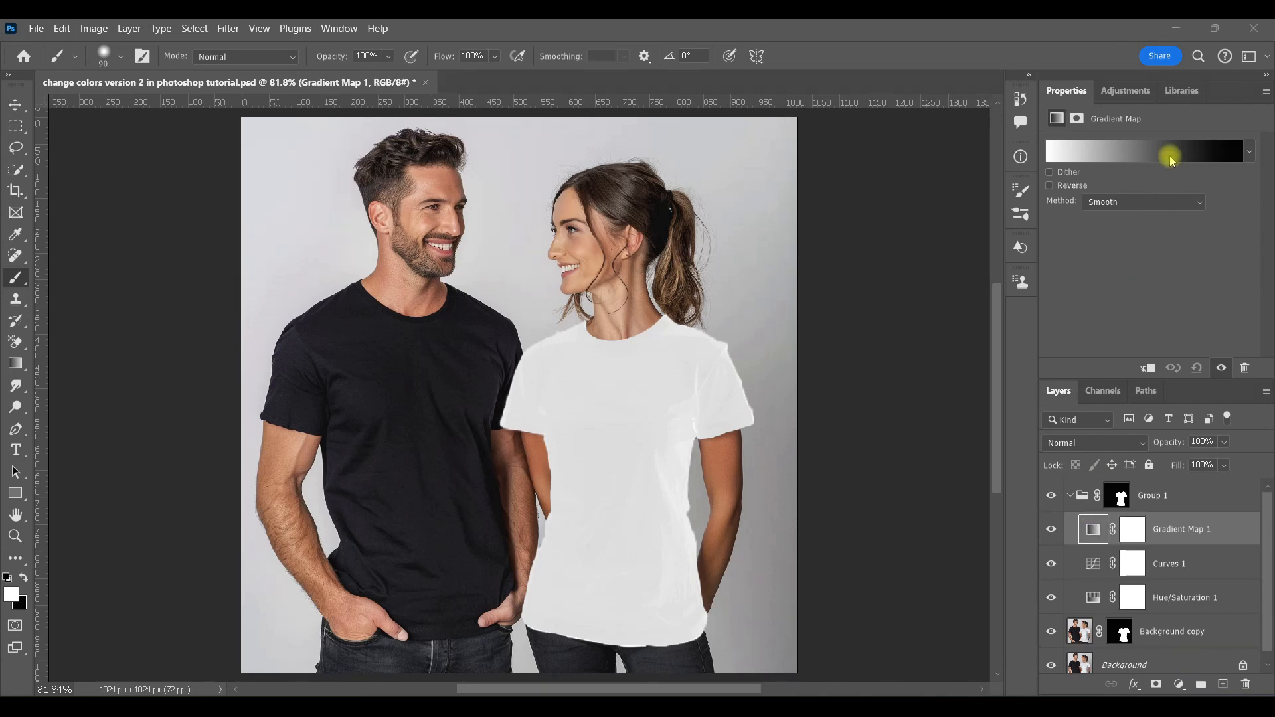
click(1168, 158)
Step: Add a gradient stop at location 48 and set its color to 5e5d5d
click(1031, 390)
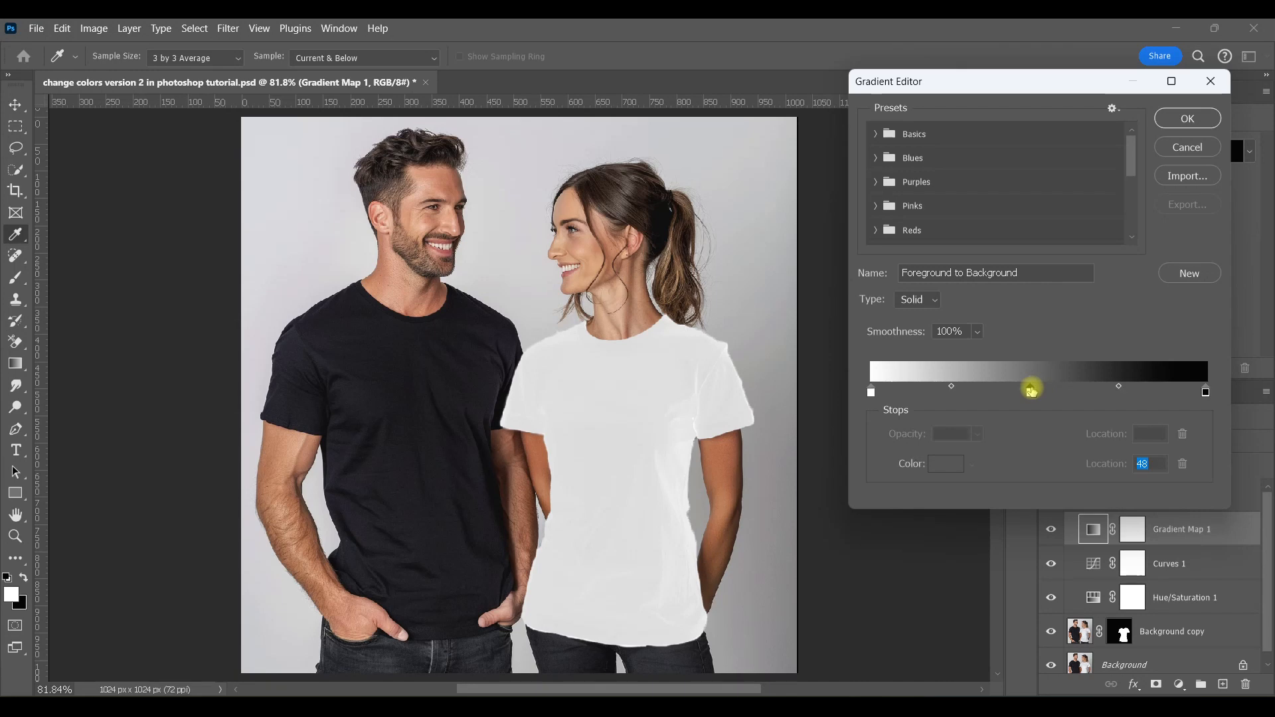
double_click(1033, 392)
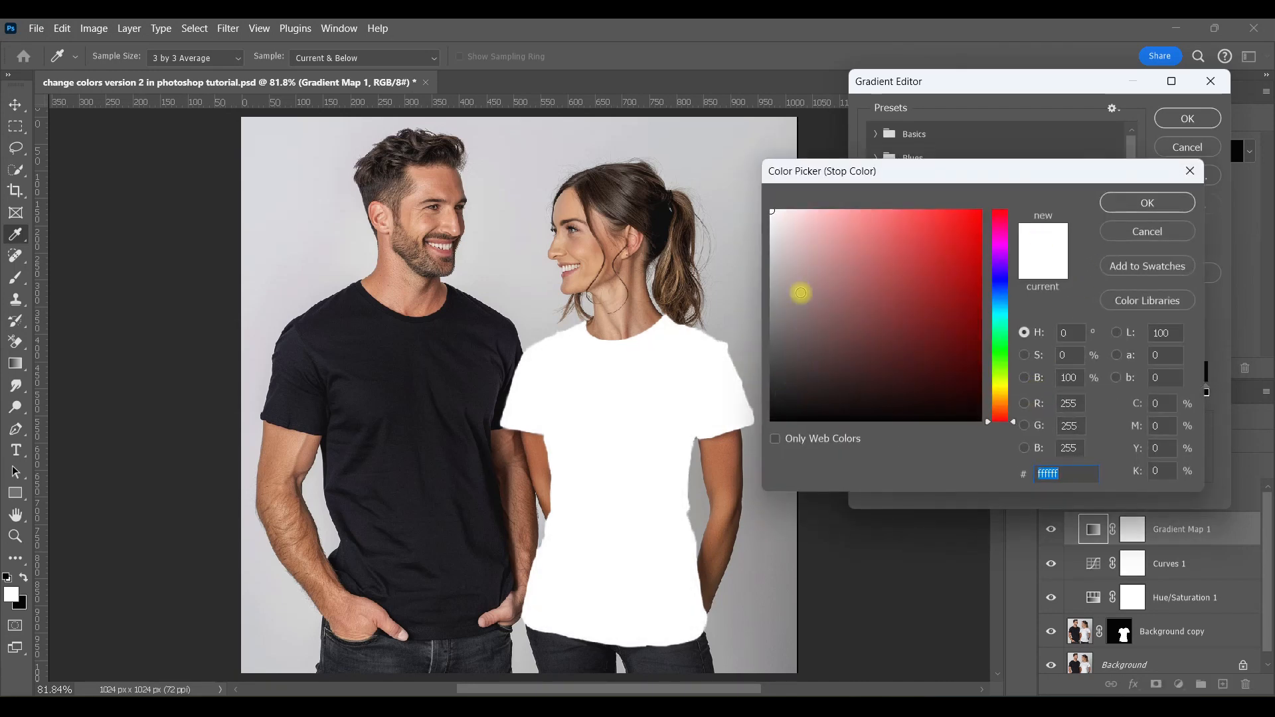
click(777, 341)
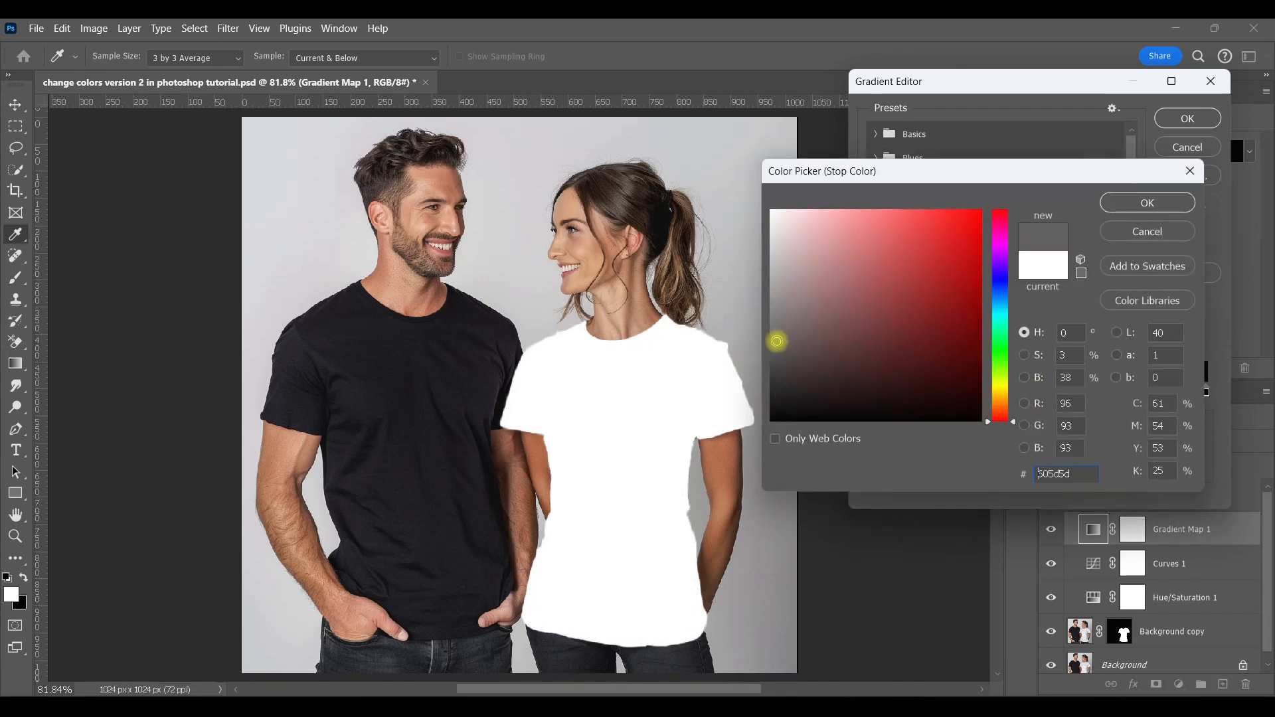
click(1145, 203)
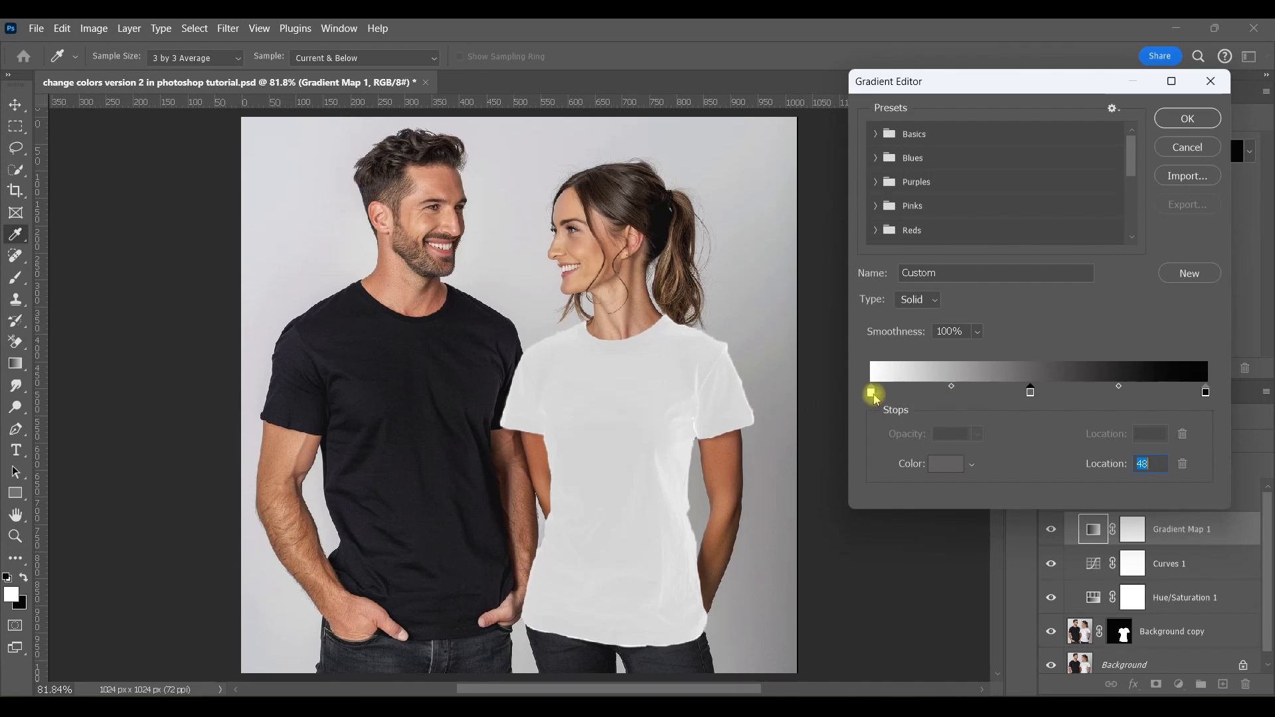
Step: Move the gray and black gradient stops close to the white stop, placing one at location 17, and confirm the gradient
drag(1205, 391, 930, 388)
drag(1080, 392, 904, 395)
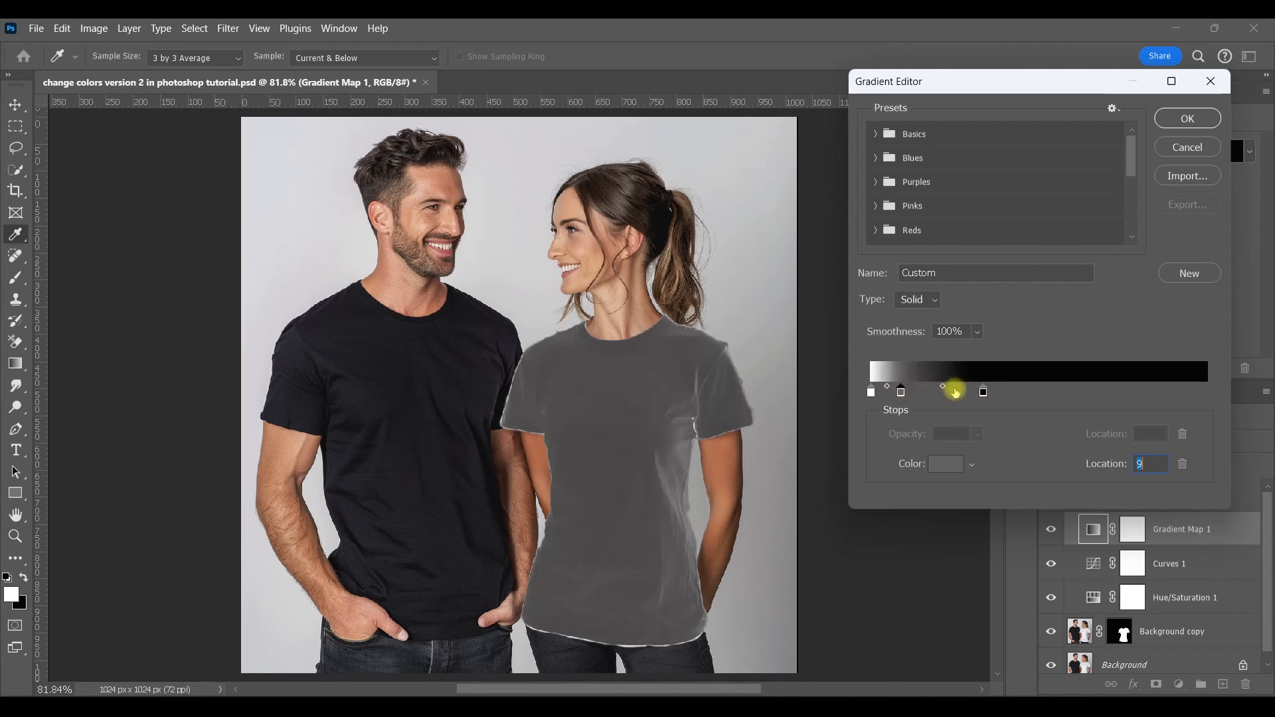
drag(983, 392, 930, 396)
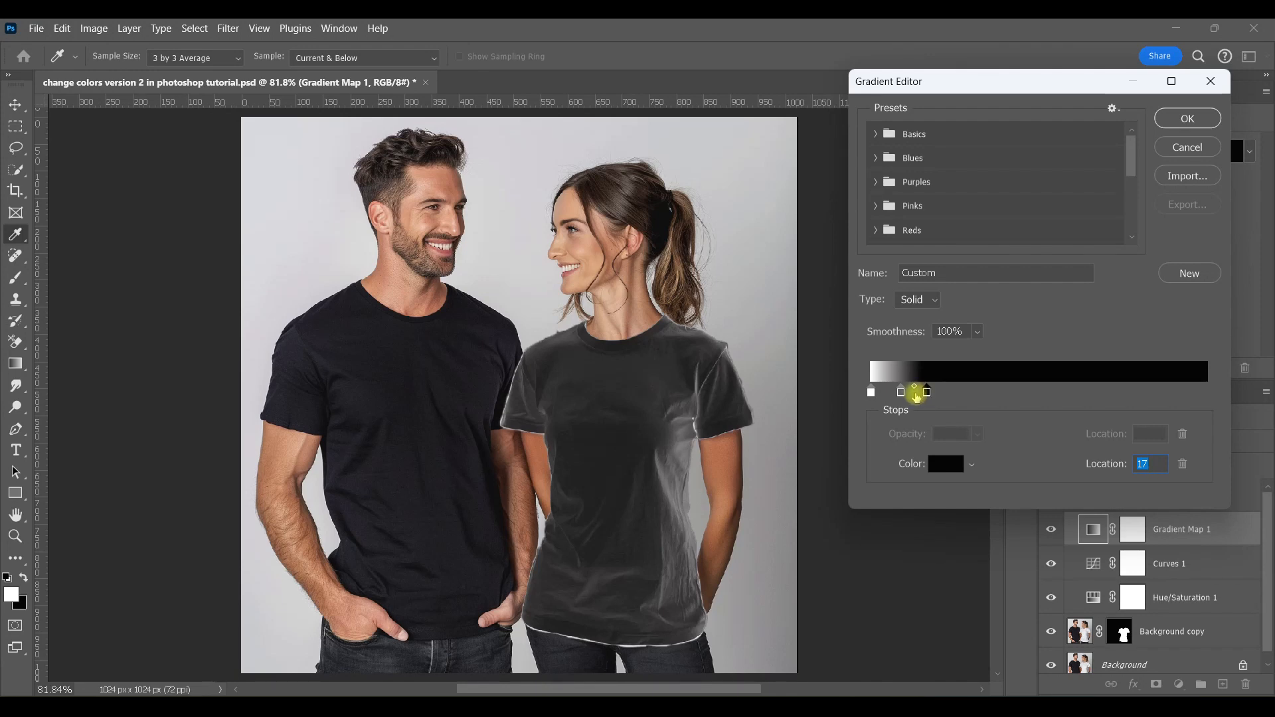
drag(904, 397, 926, 396)
click(871, 393)
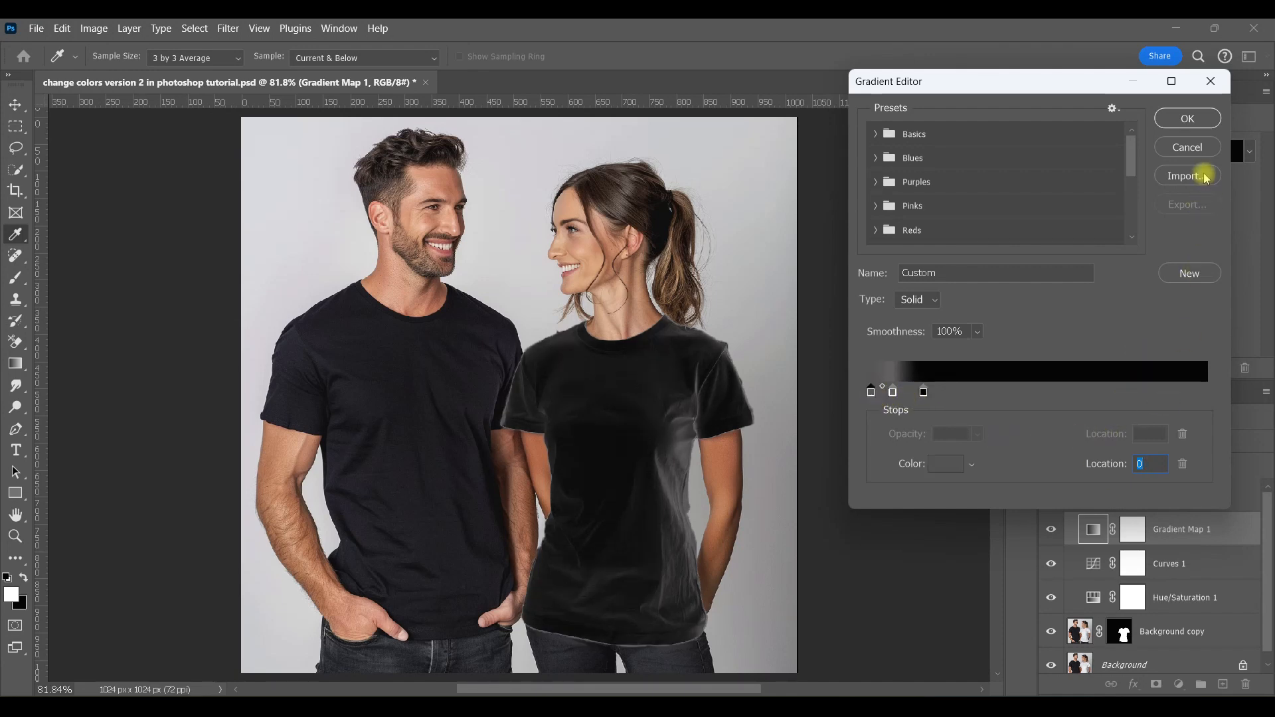
click(1188, 120)
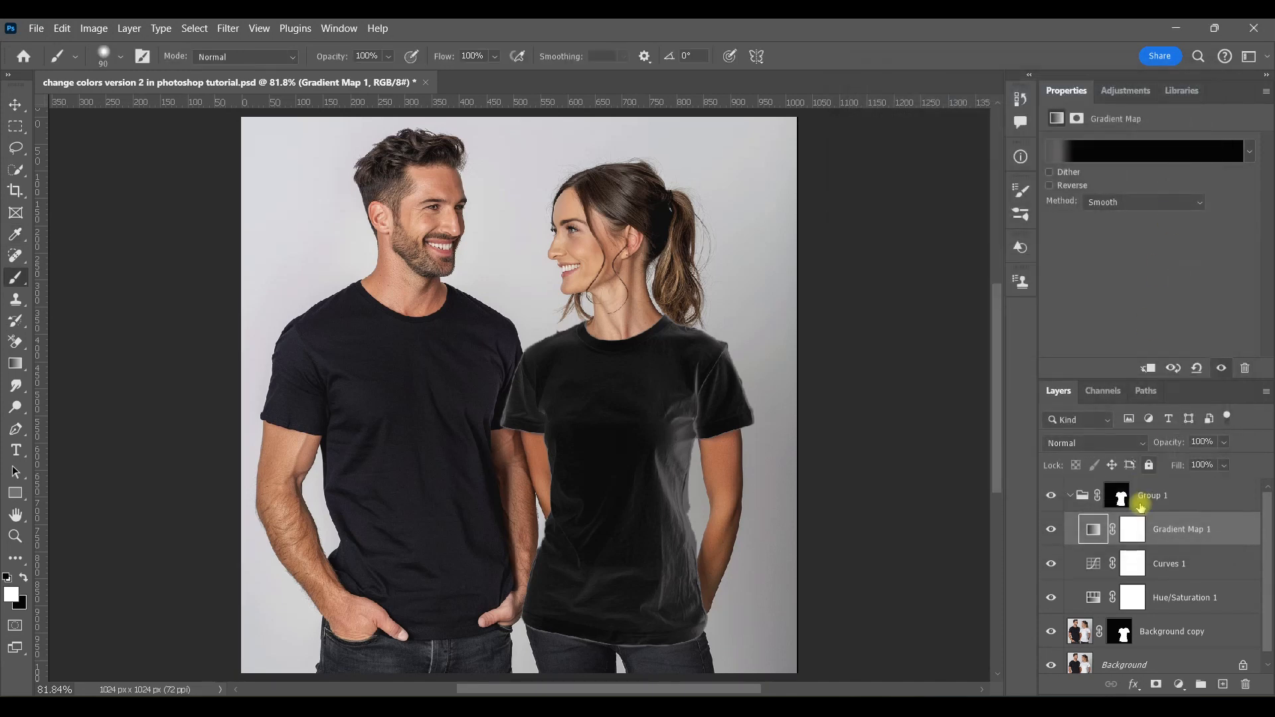
Step: Paint black on Gradient Map 1's mask over the shirt's lower edge and sleeve, then at 38% opacity near the shoulder, checking the effect
click(1131, 531)
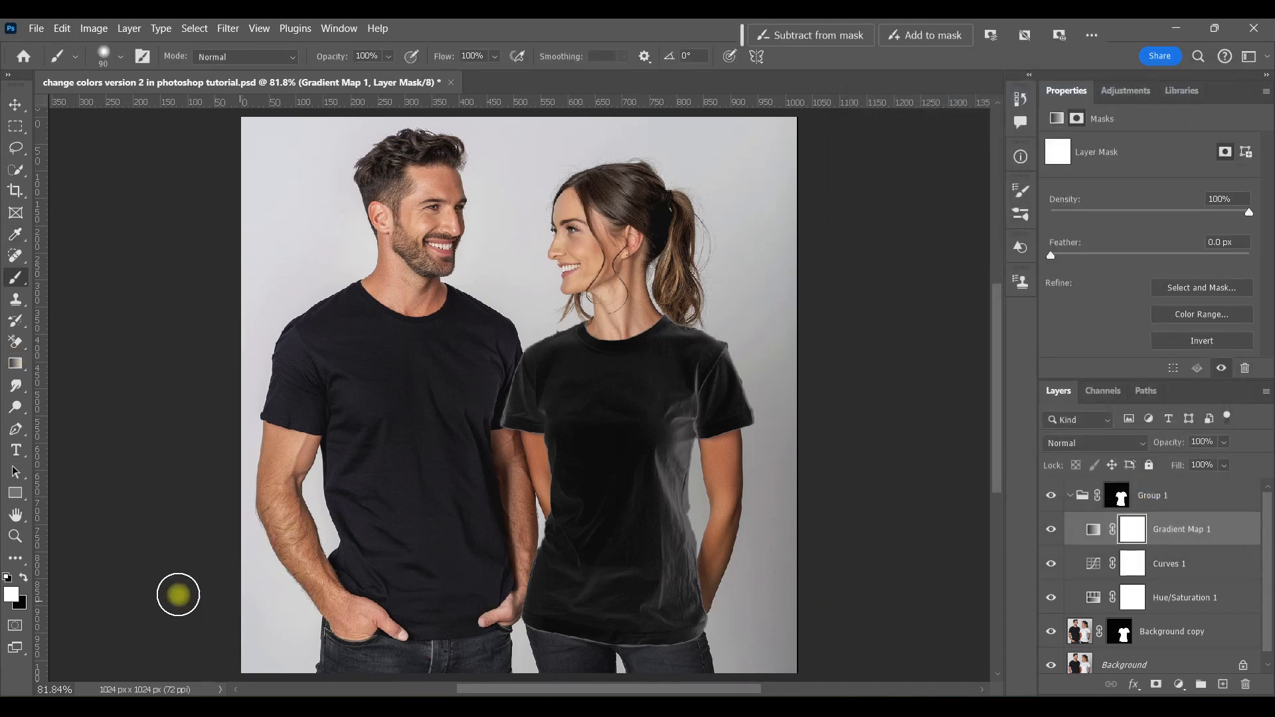
click(25, 578)
drag(521, 624, 647, 662)
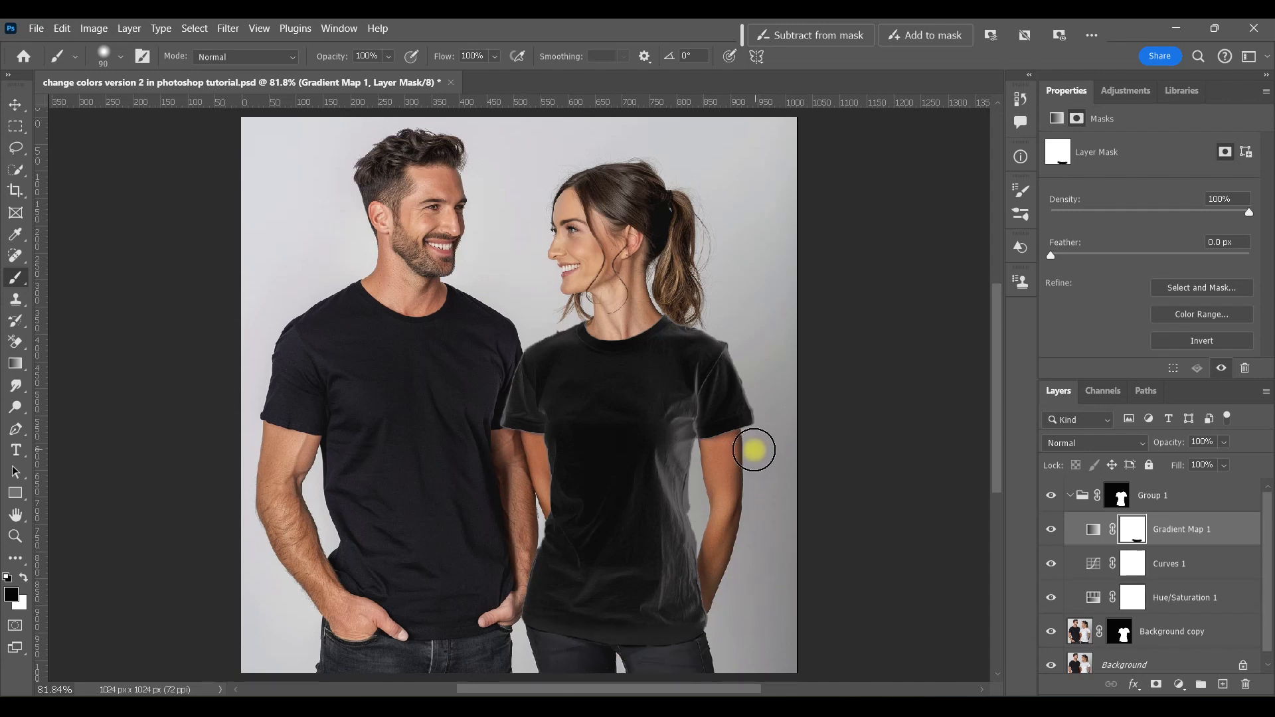
drag(750, 449, 720, 458)
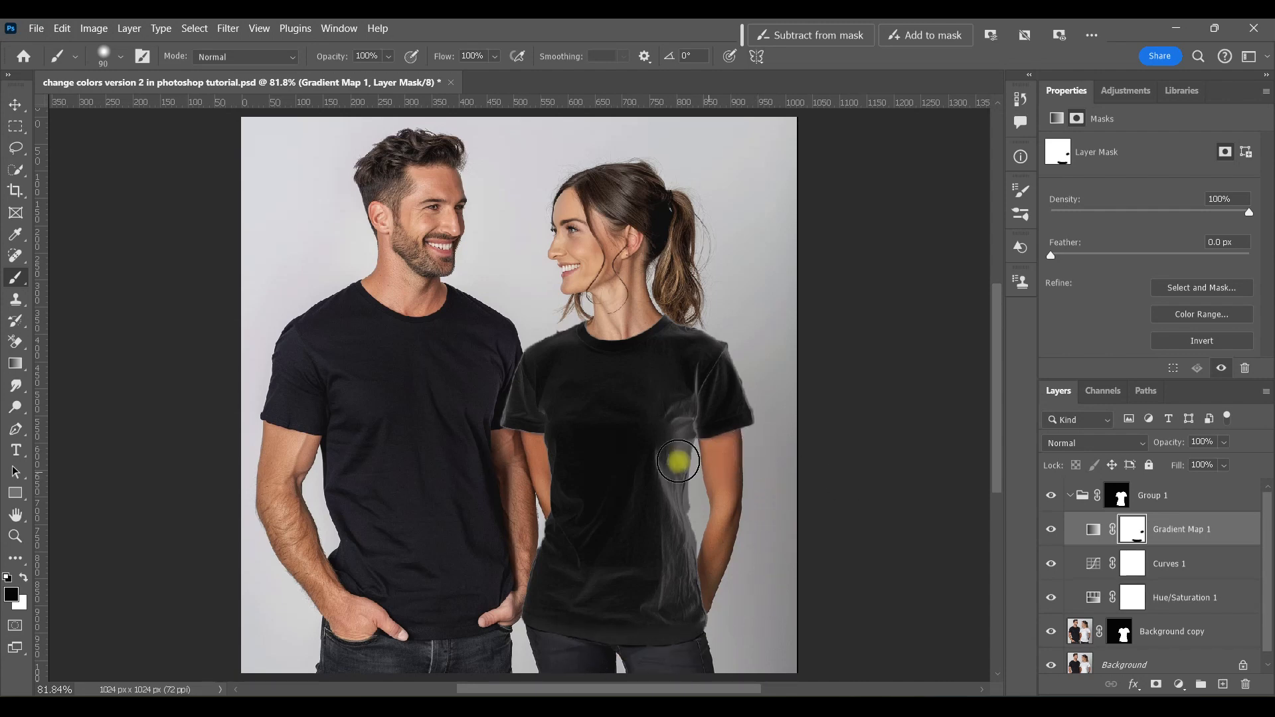
drag(389, 57, 358, 75)
click(490, 372)
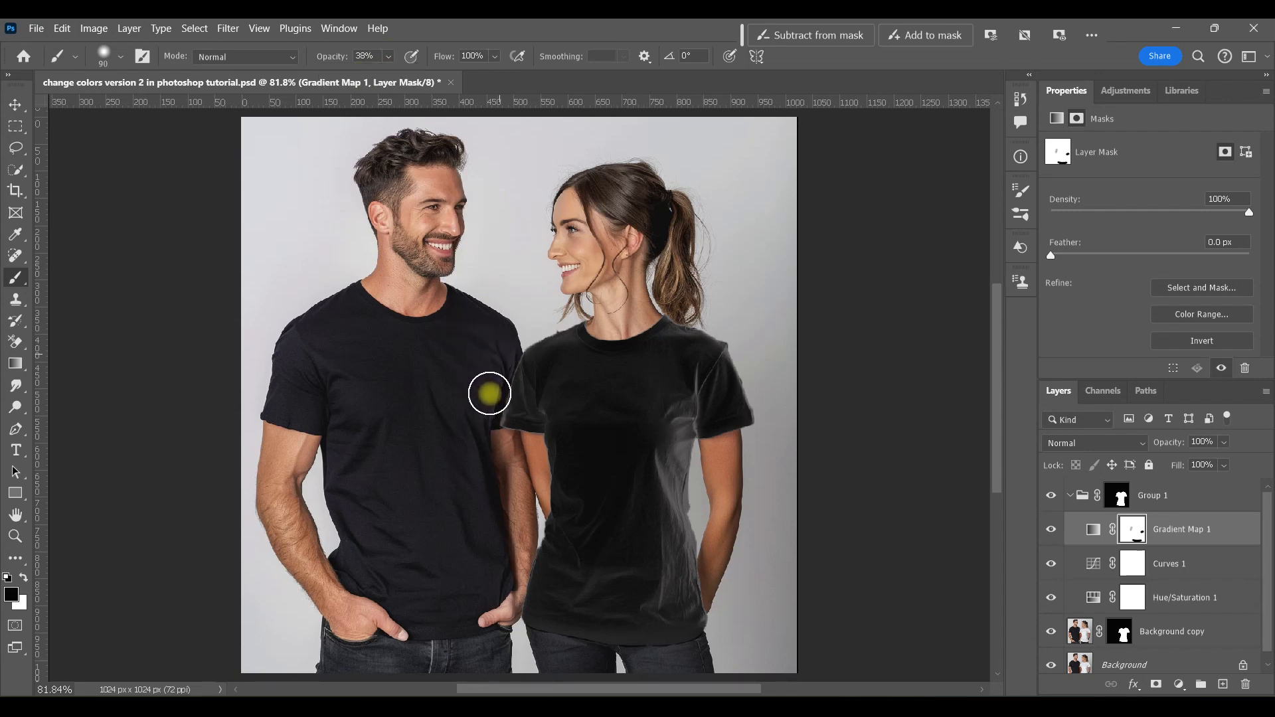
click(1051, 531)
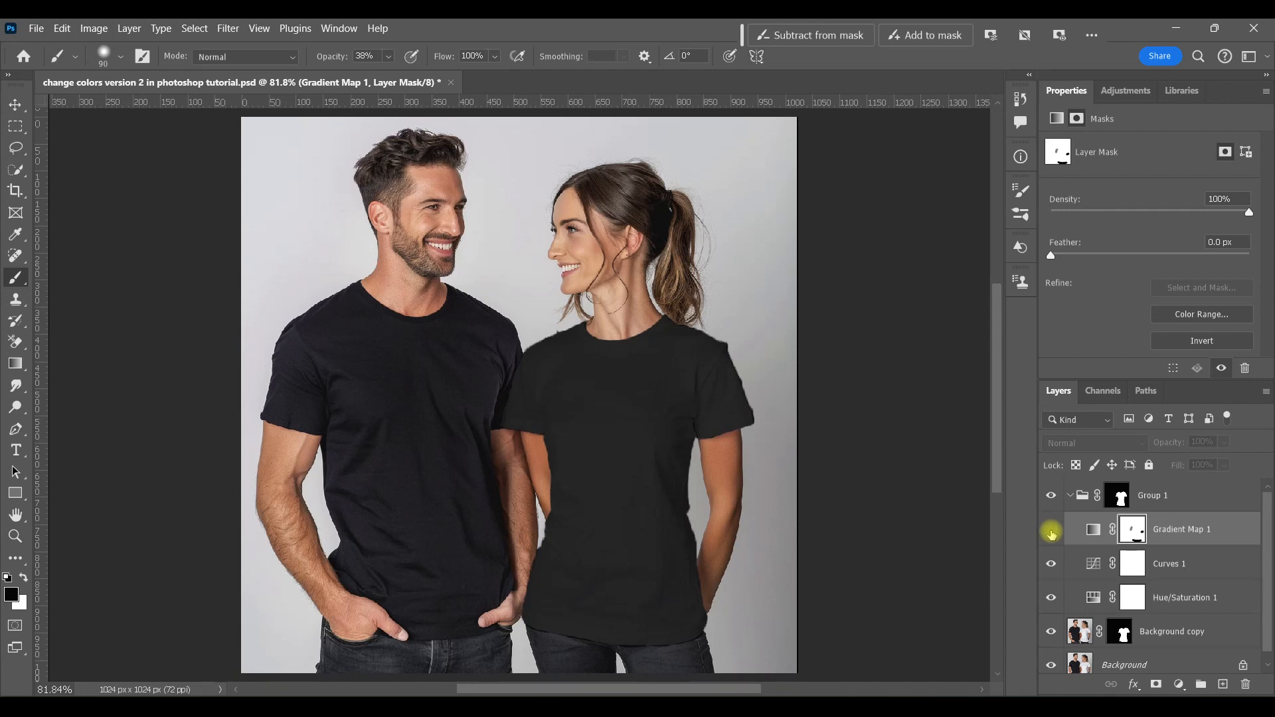
click(1051, 531)
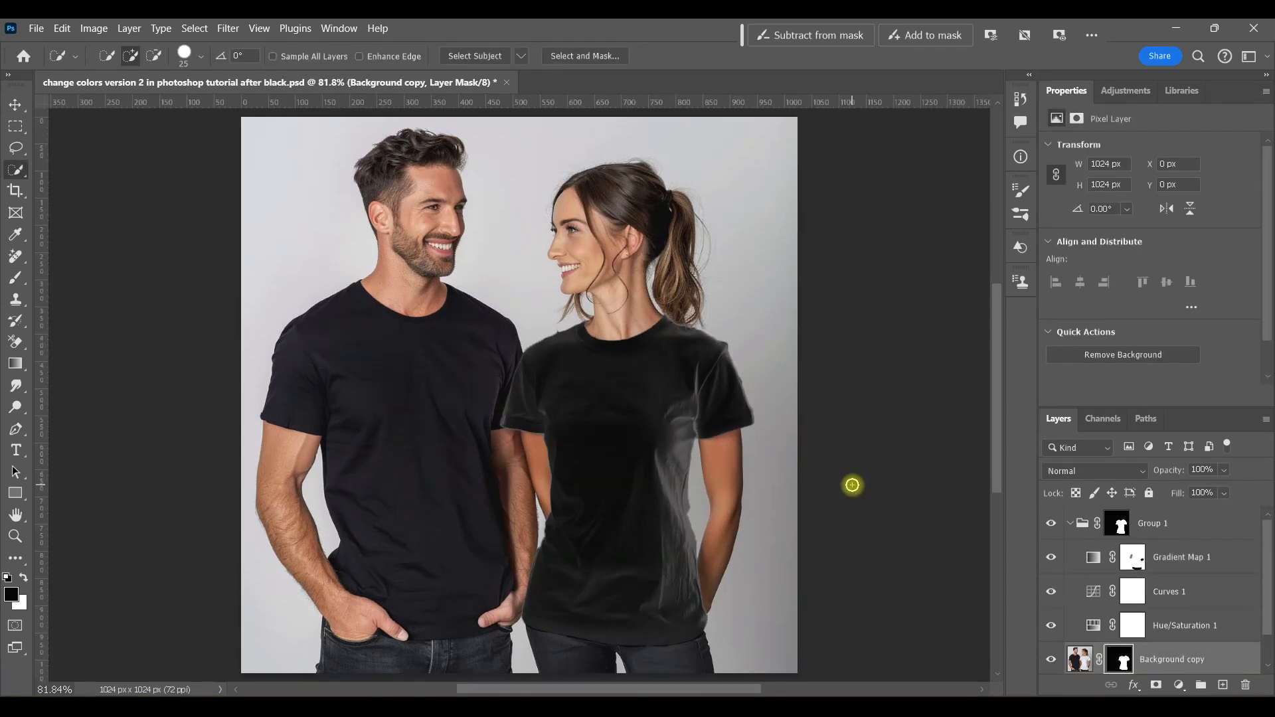
Step: Collapse the adjustment group and rename it her
click(1070, 523)
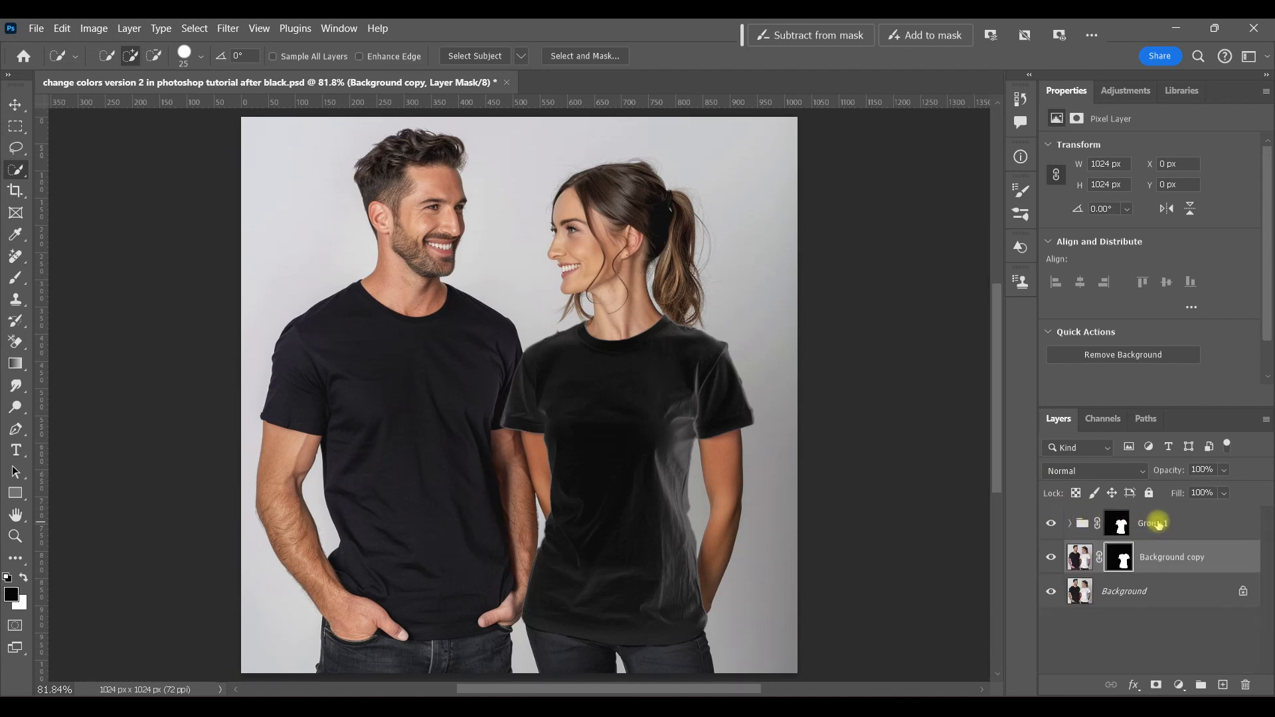
double_click(1157, 523)
text(her)
key(Return)
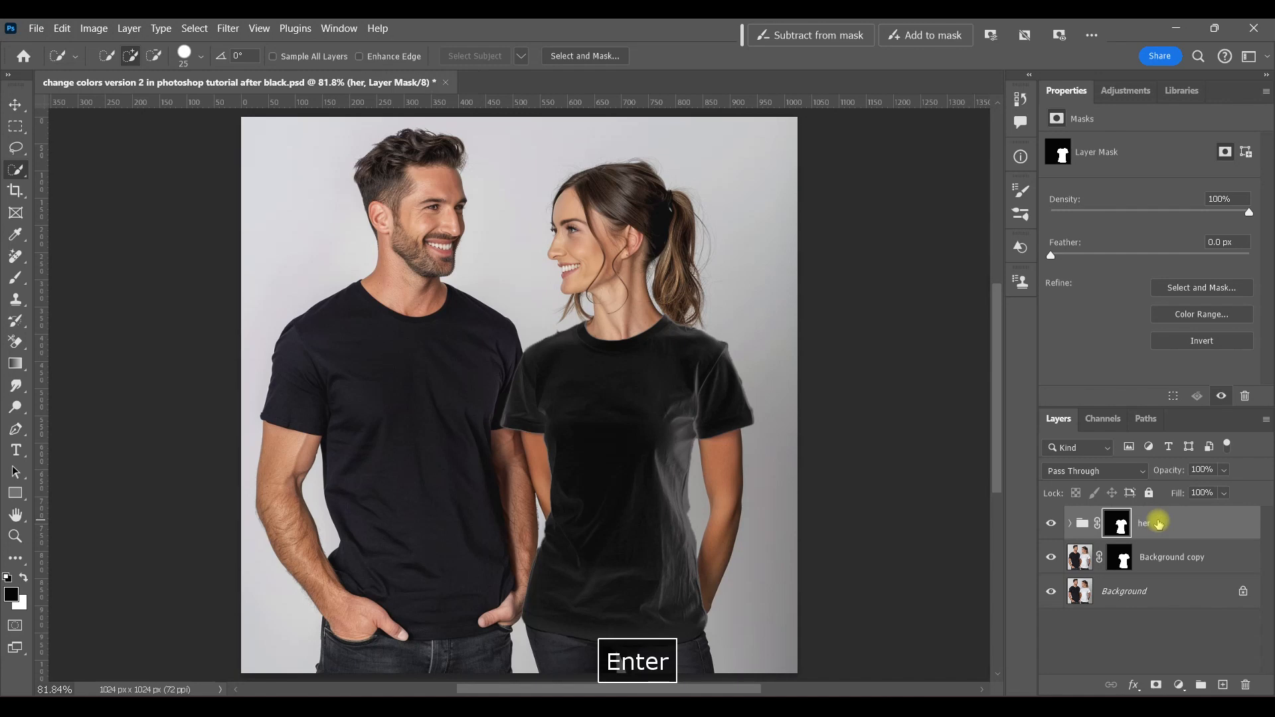
Step: Delete the layer mask from Background copy without applying it, and hide the her group
drag(1125, 561, 1245, 685)
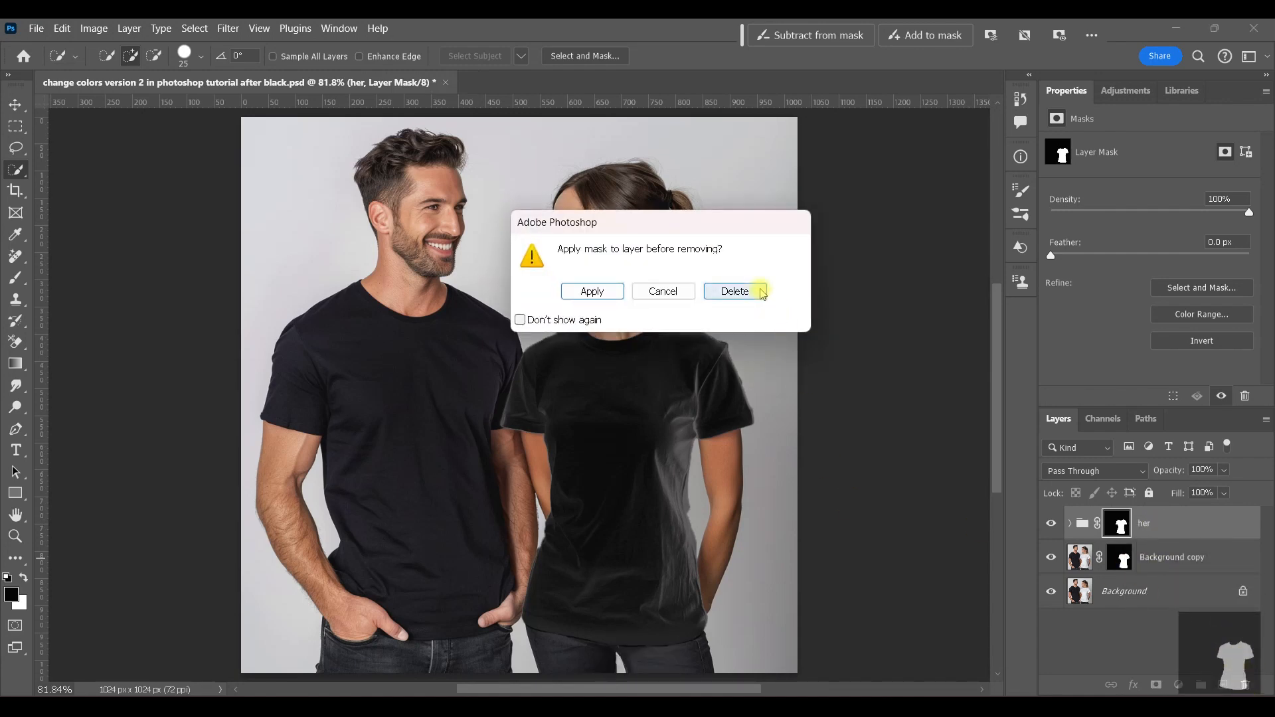
click(734, 291)
click(1051, 525)
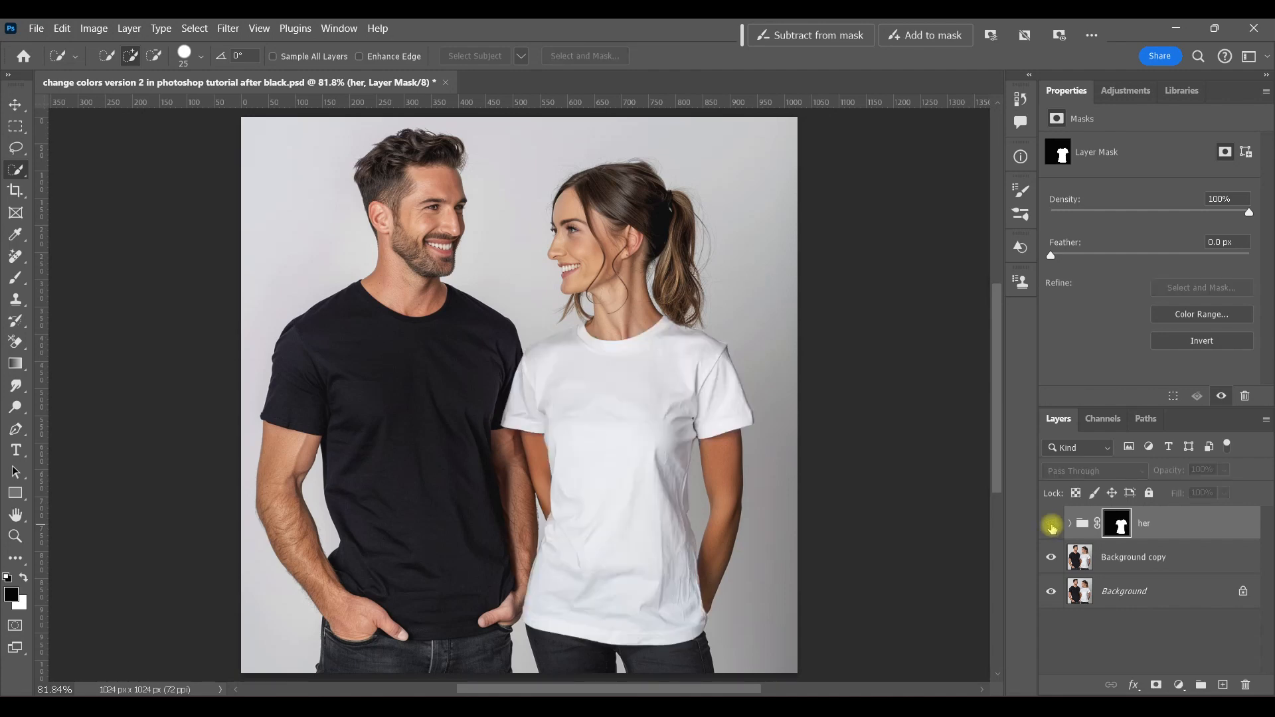
Step: Select the man's shirt on Background copy with the Quick Selection tool and add a layer mask from it
click(1096, 557)
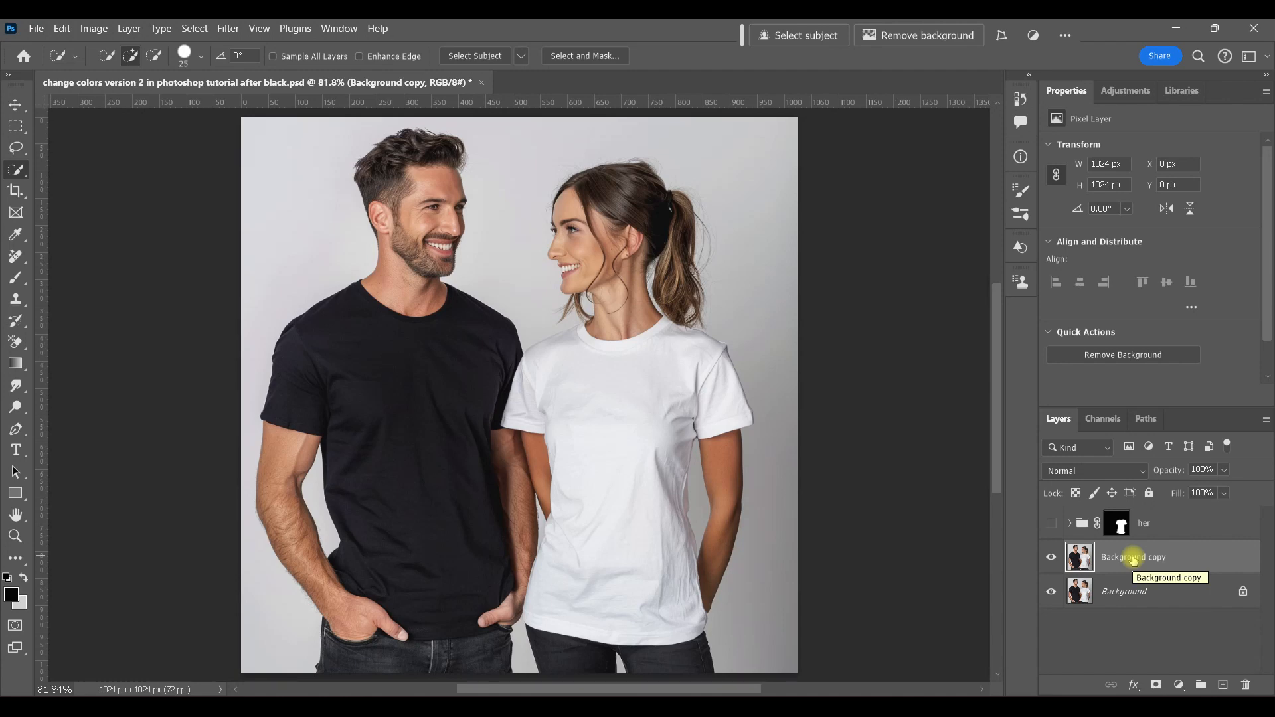
mouse_move(369, 311)
mouse_down()
mouse_move(299, 392)
mouse_move(411, 399)
mouse_up()
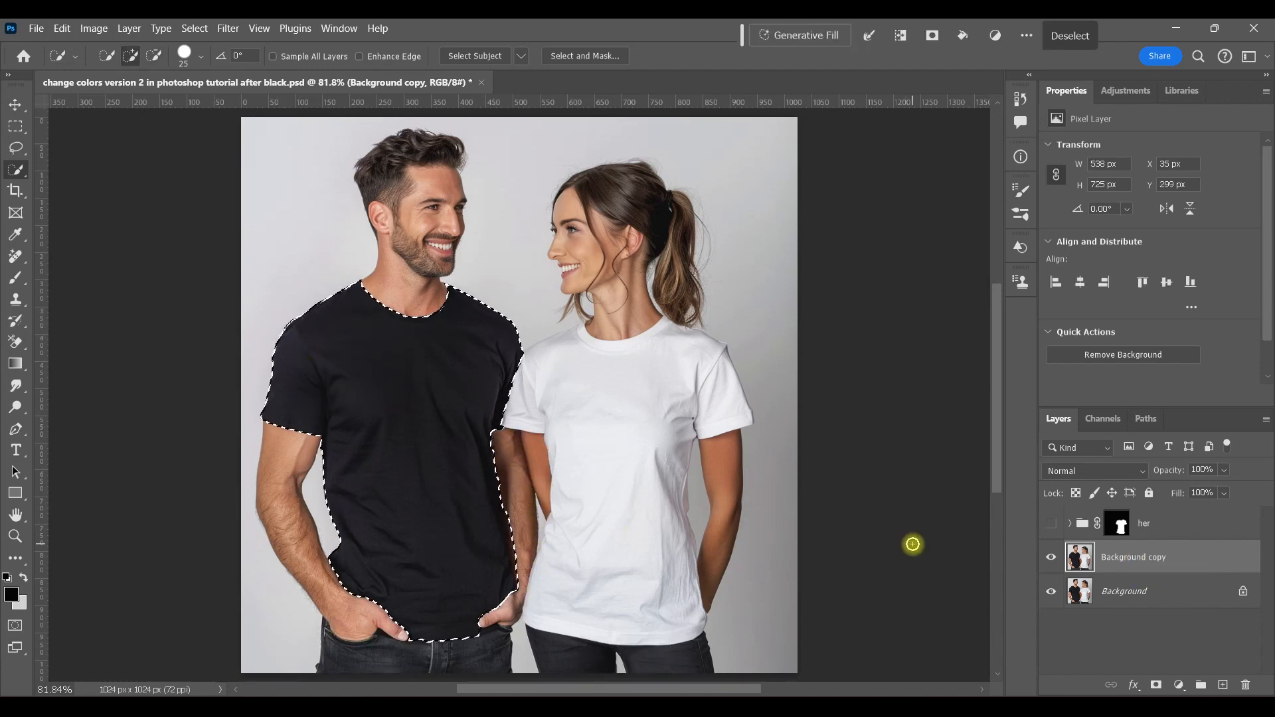
click(1155, 686)
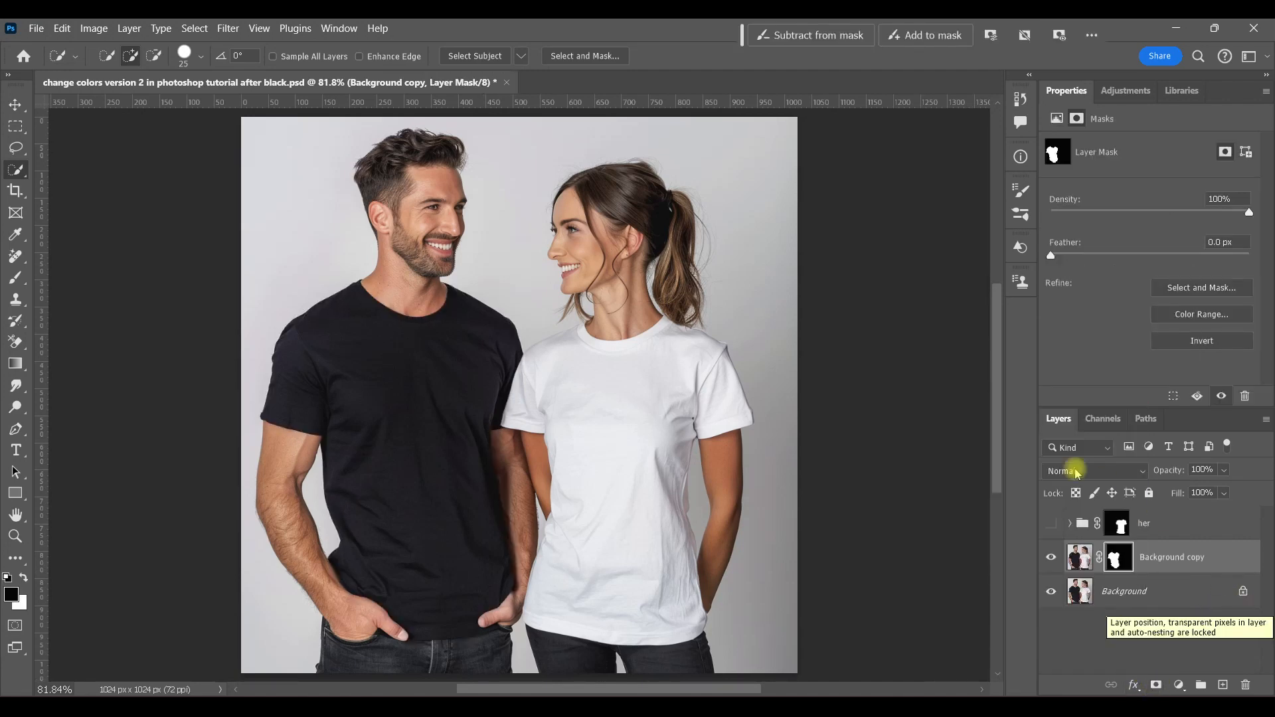
Step: Add a clipped Hue/Saturation adjustment above Background copy, enable Colorize, and set Hue to 190 and Saturation to 85
click(1079, 557)
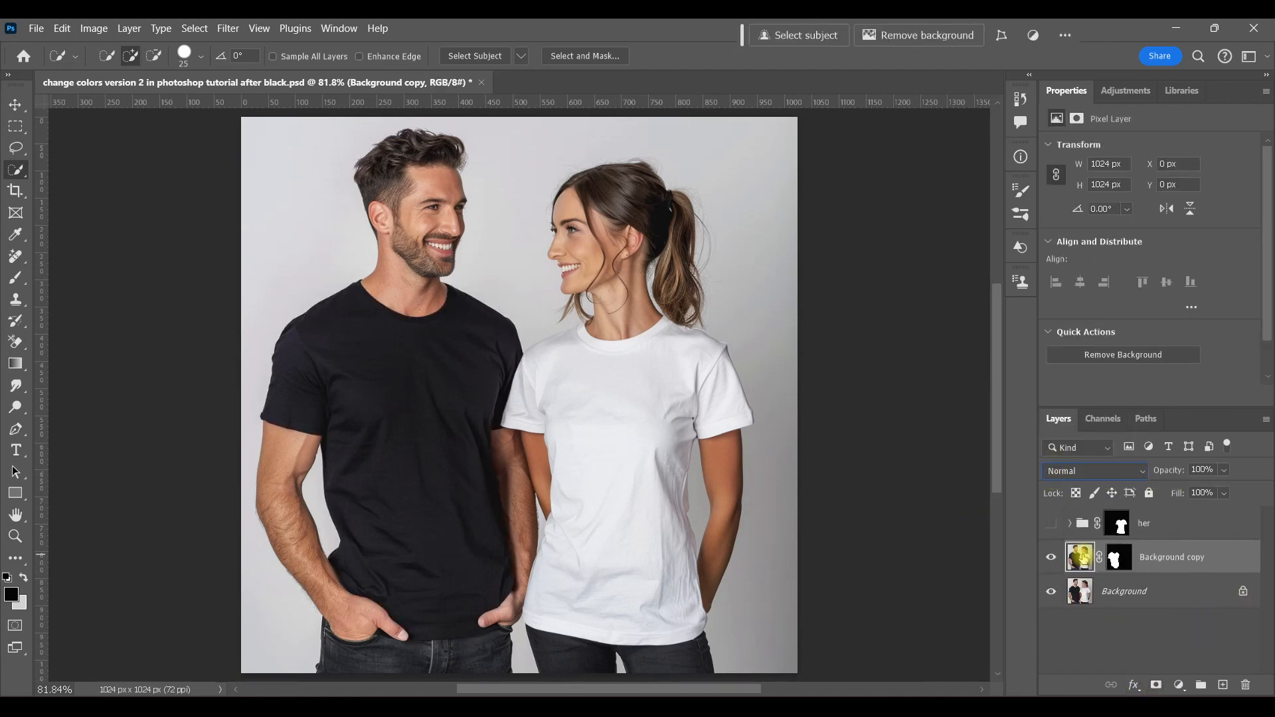
click(1127, 90)
click(1102, 230)
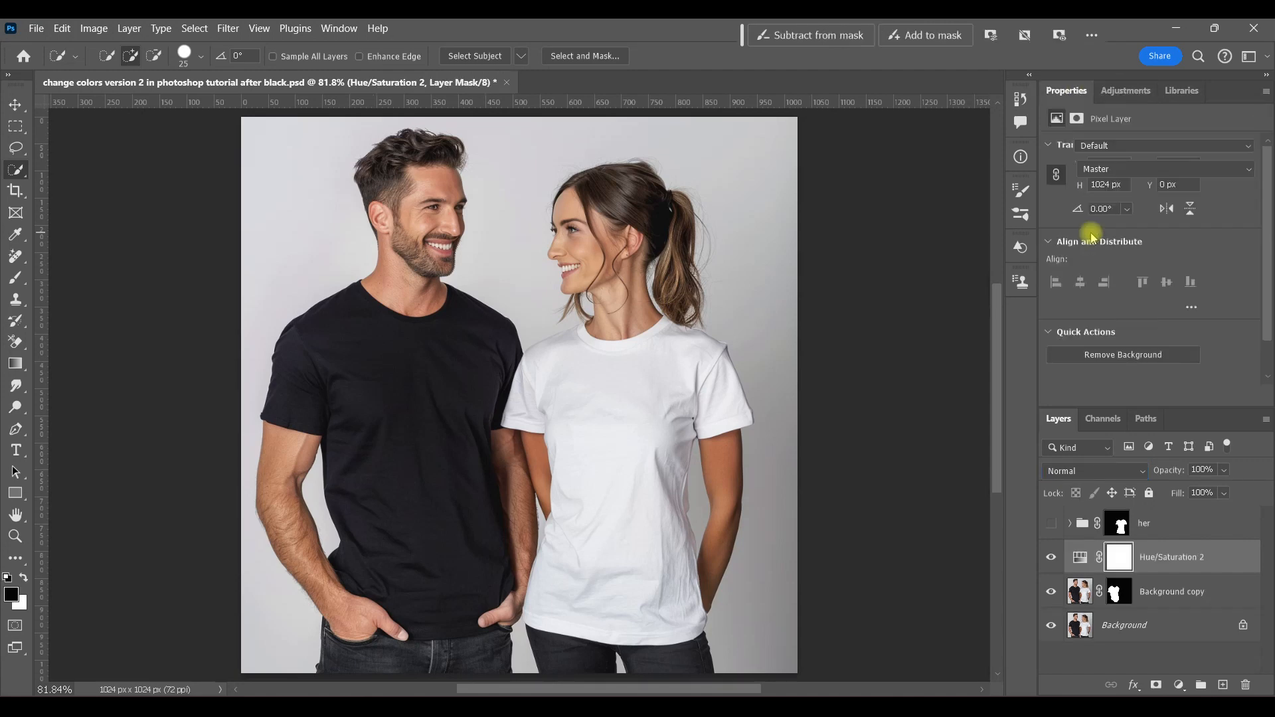
click(1147, 397)
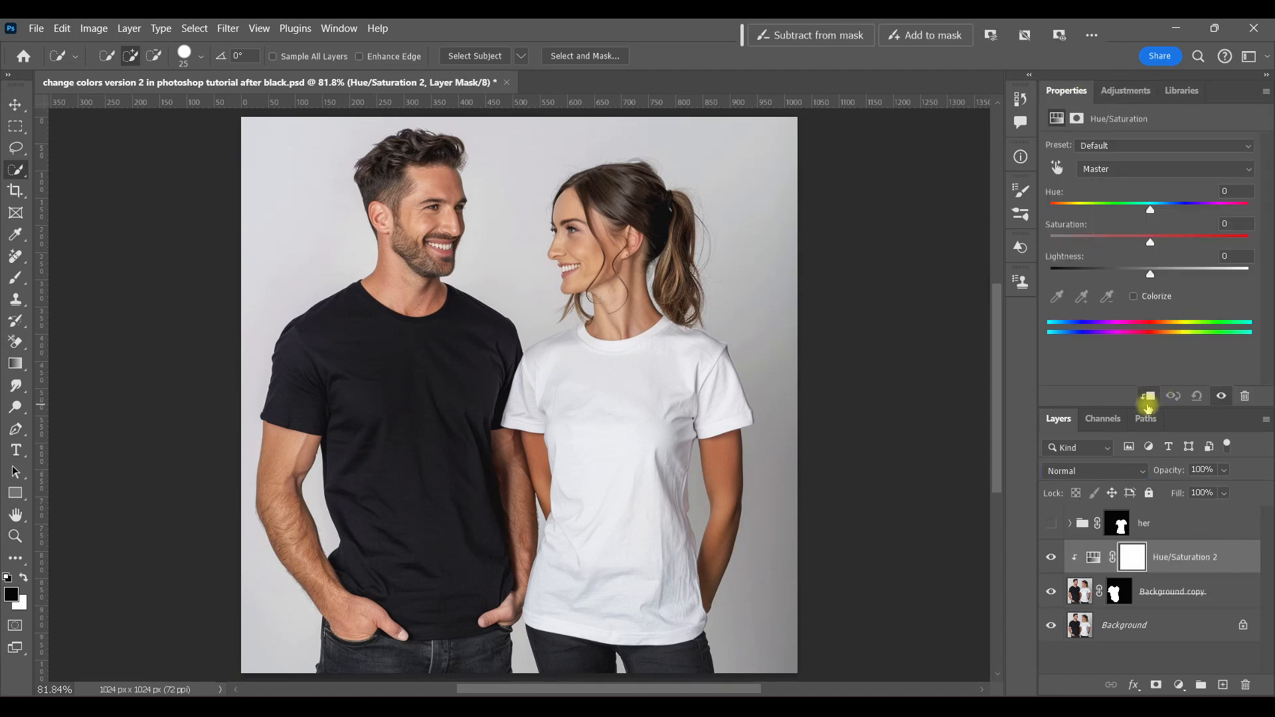
click(1133, 296)
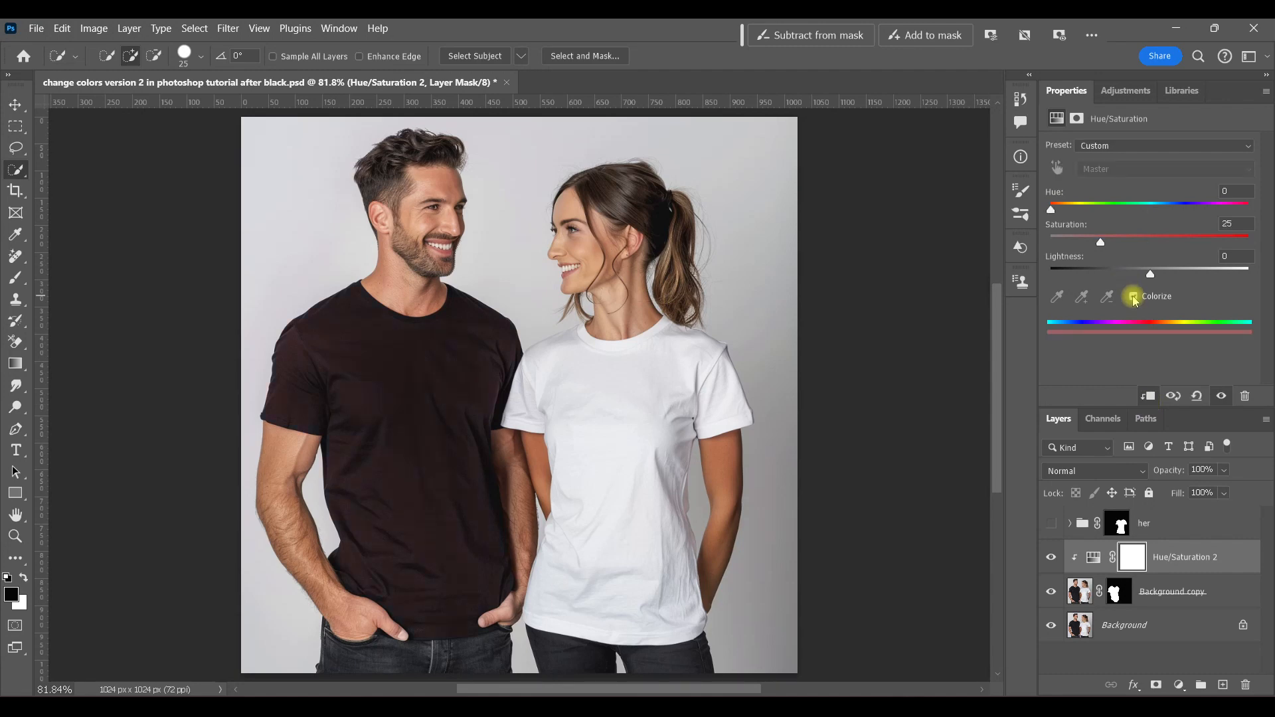
drag(1100, 243, 1219, 243)
drag(1050, 209, 1156, 212)
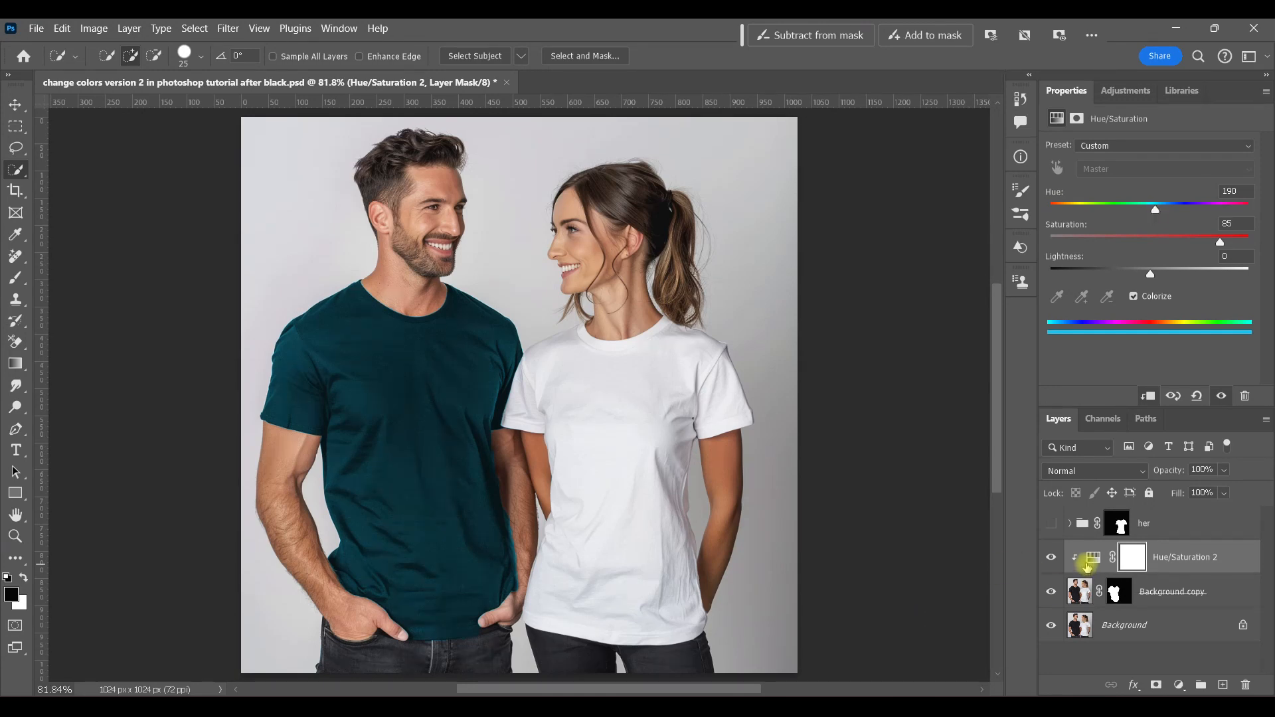
Step: Set Hue/Saturation 2's Saturation to 72 and Lightness to +11
click(1091, 560)
mouse_move(1219, 245)
mouse_down()
mouse_move(1254, 240)
mouse_move(1107, 243)
mouse_move(1225, 243)
mouse_up()
drag(1152, 276, 1162, 275)
drag(1225, 243, 1190, 253)
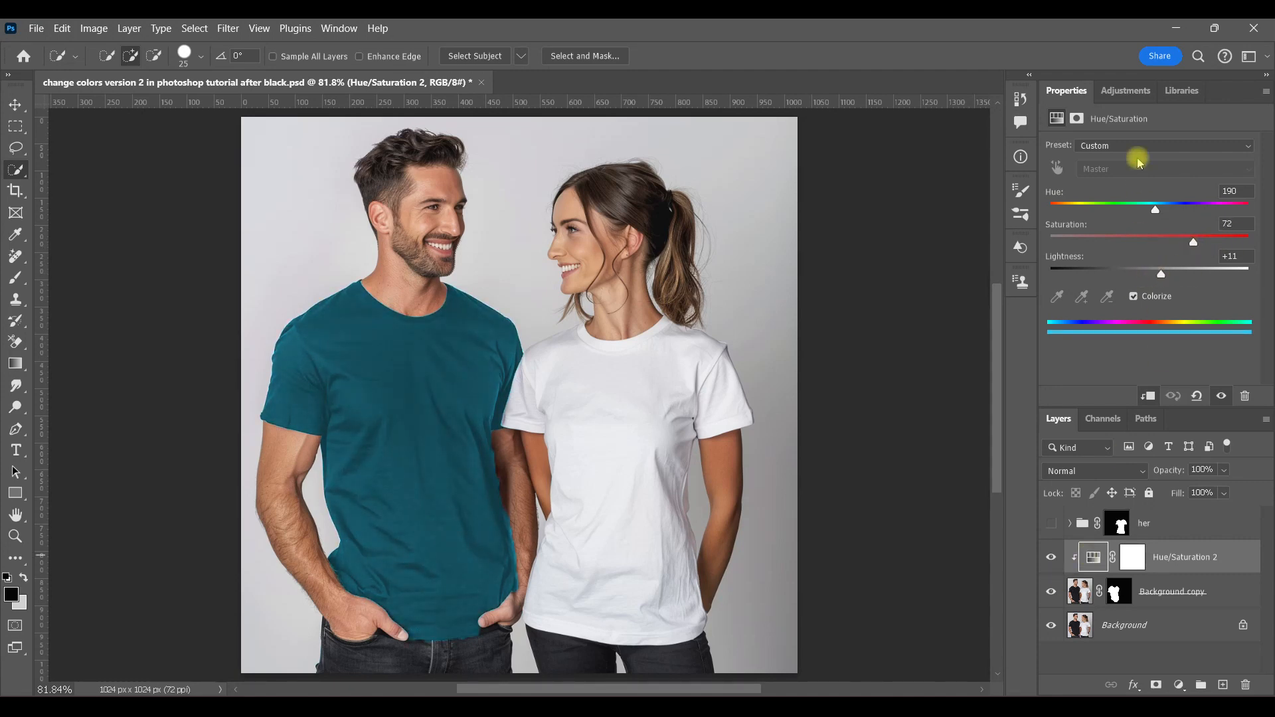
Step: Add a clipped Curves adjustment and raise the curve with a point at input 174, output 203
click(1128, 93)
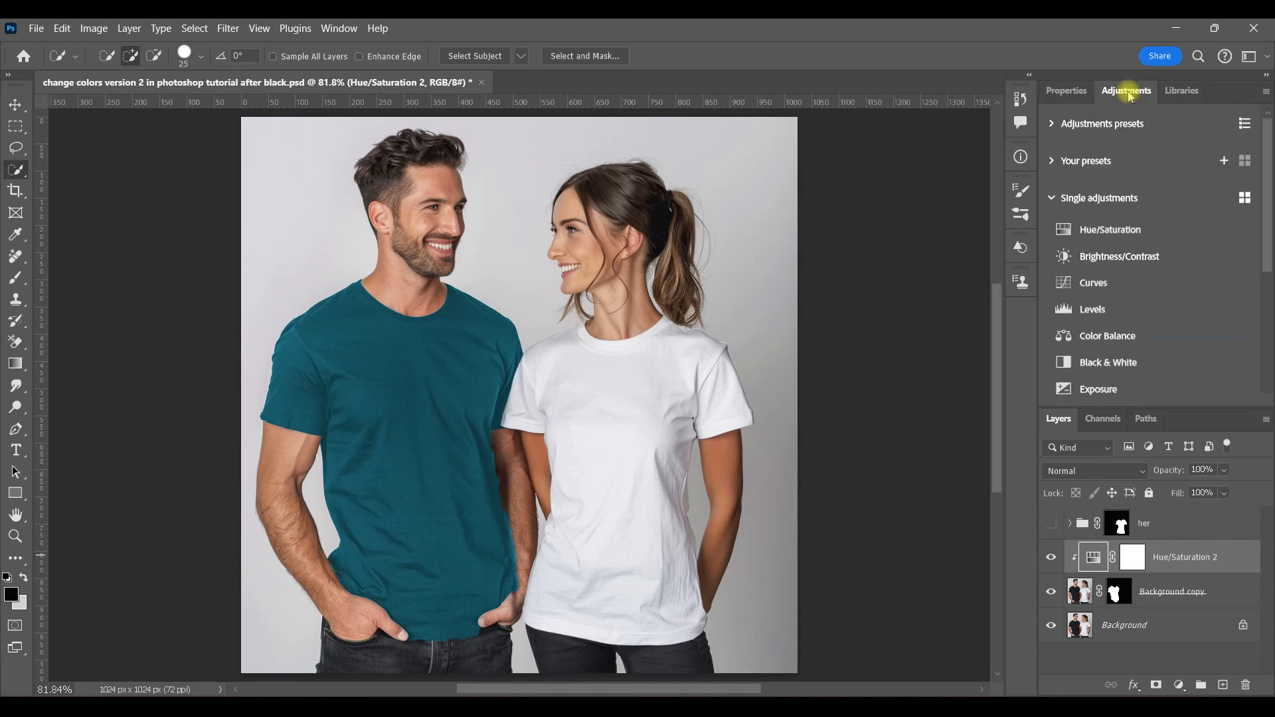
click(1088, 283)
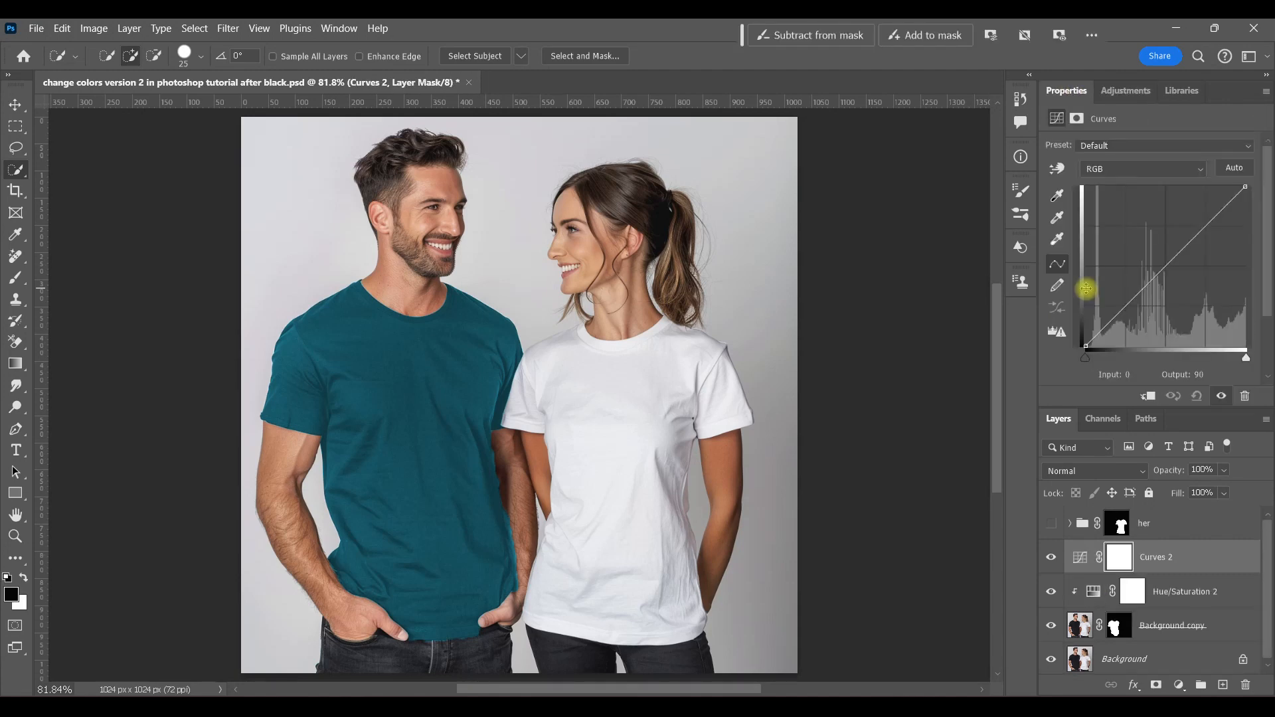
click(1148, 397)
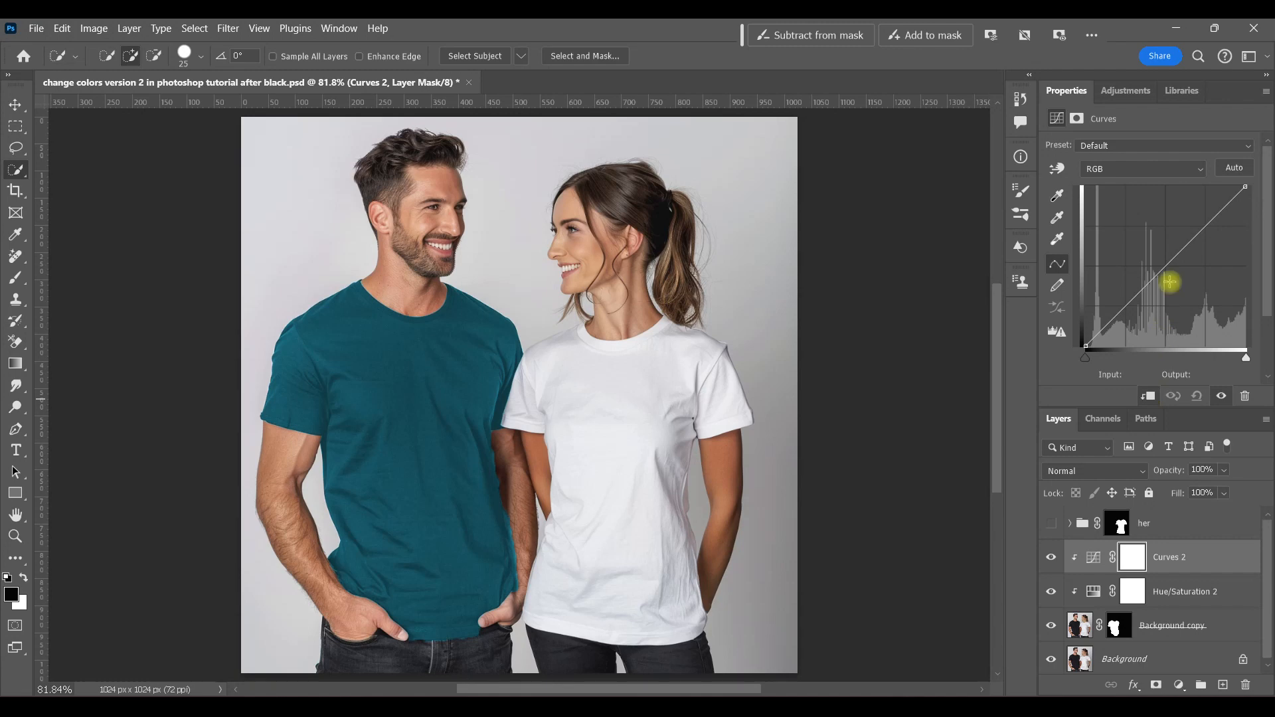
drag(1206, 227, 1194, 218)
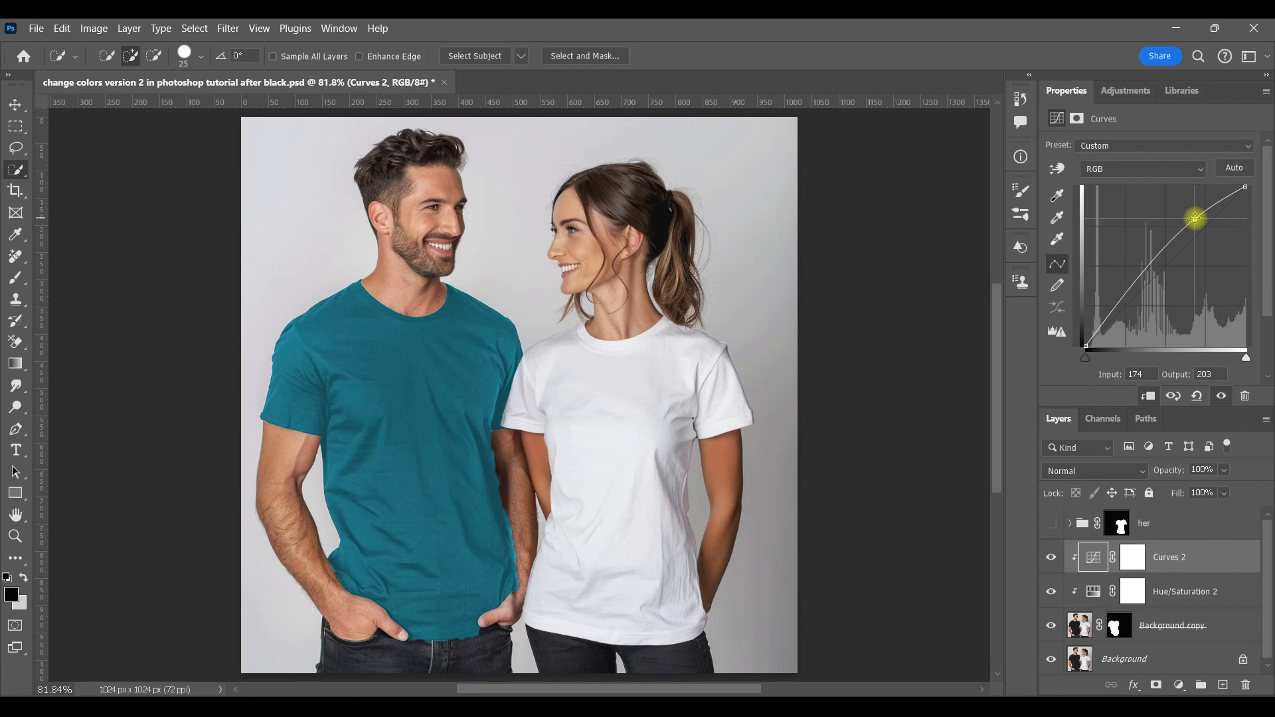
Step: Nudge Hue/Saturation 2's hue slider slightly
click(1089, 589)
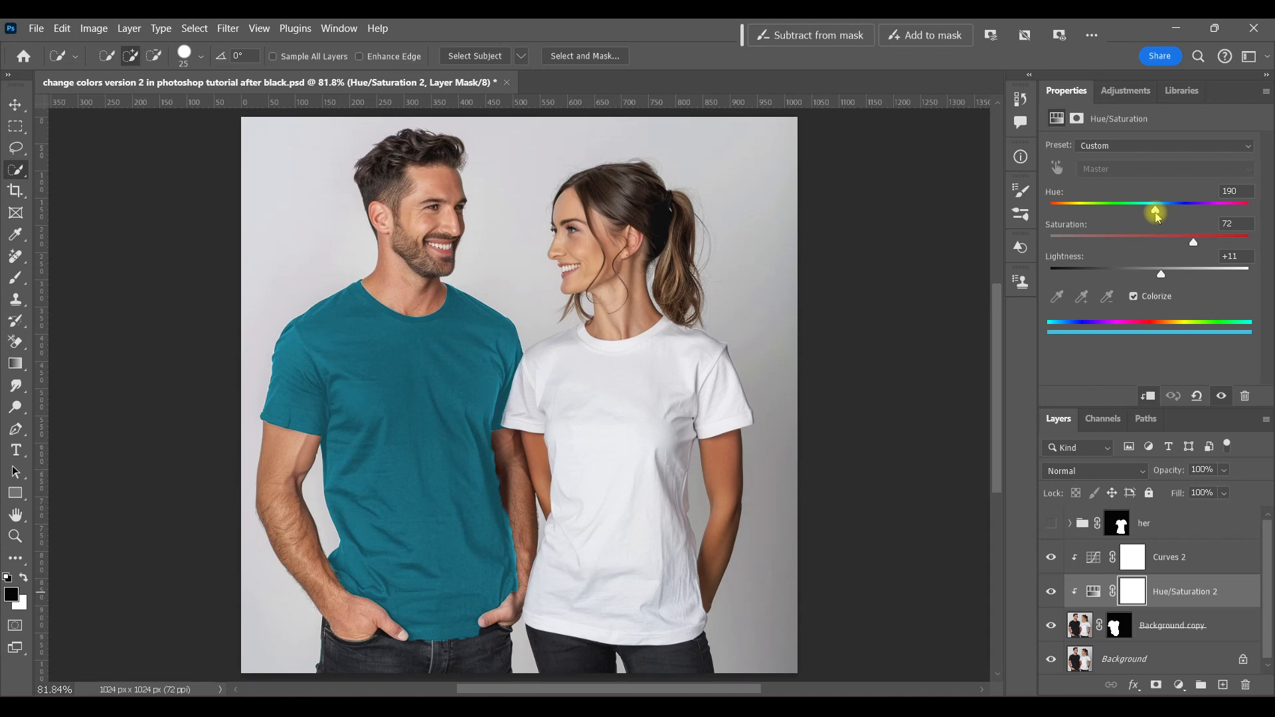
mouse_move(1168, 216)
mouse_down()
mouse_move(1180, 210)
mouse_move(1148, 209)
mouse_move(1159, 214)
mouse_up()
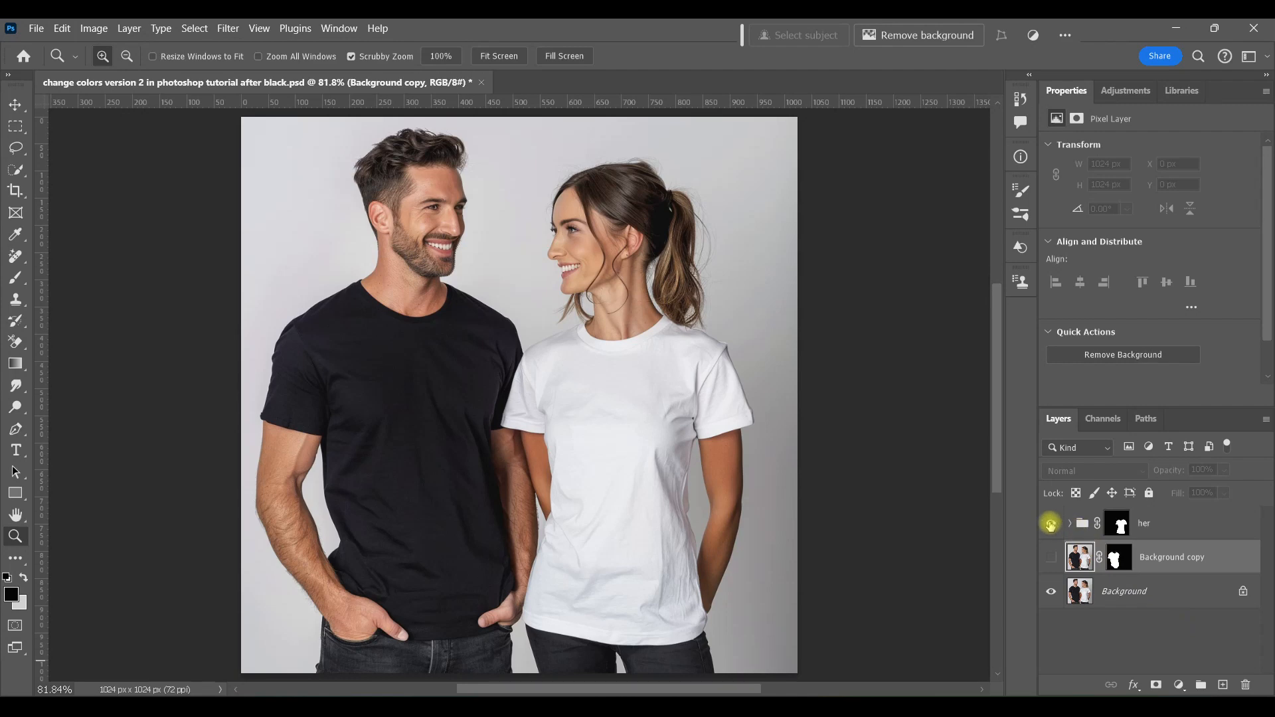
Step: Show the her group and add a new Hue/Saturation adjustment above Background copy
click(1051, 523)
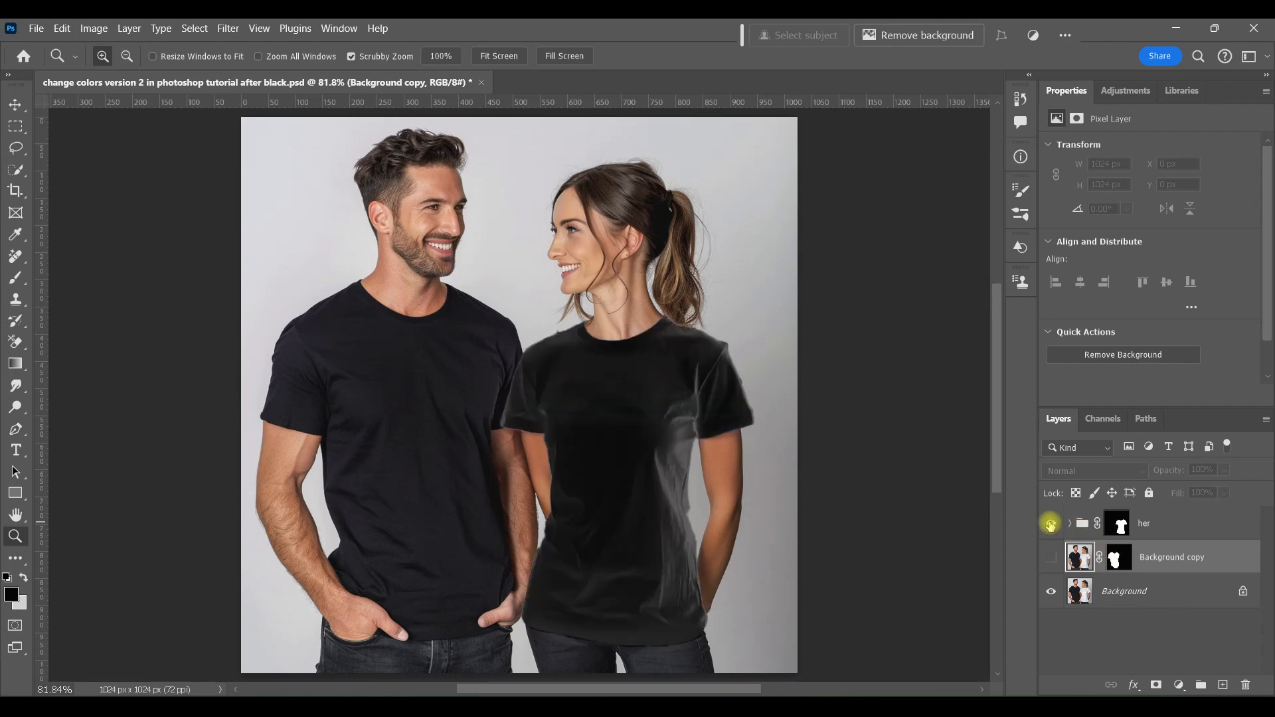
click(1052, 559)
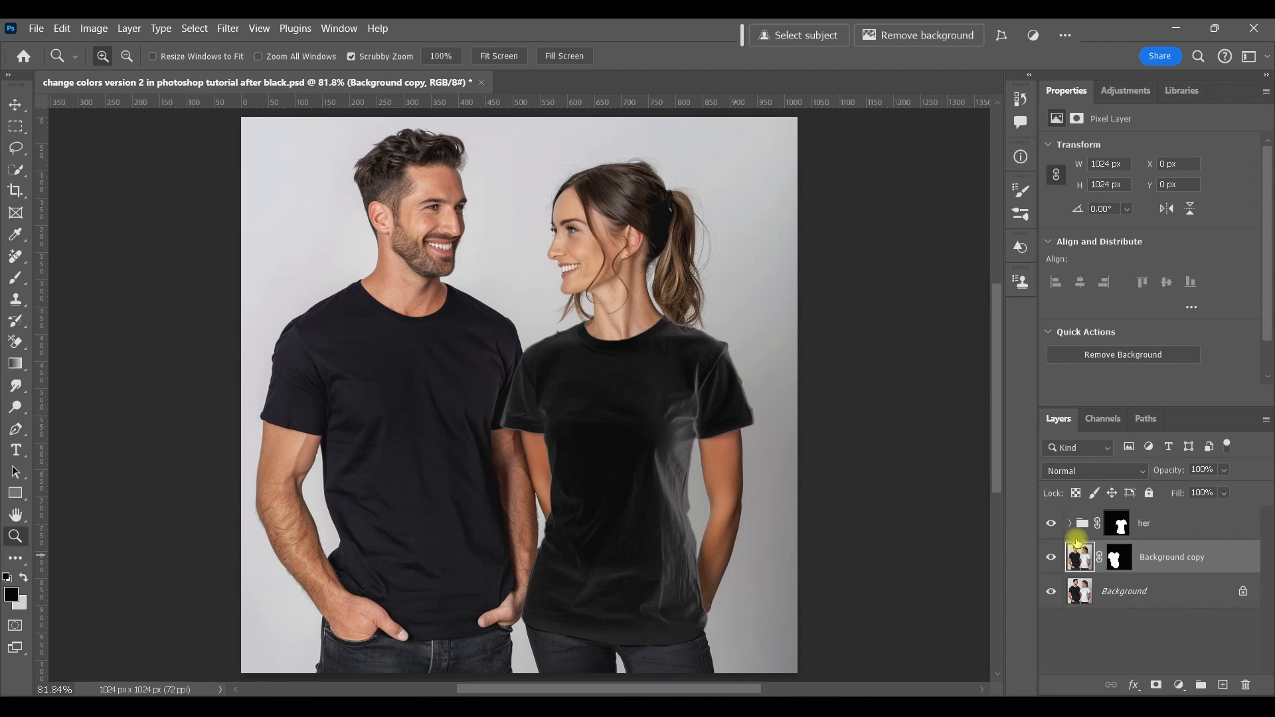
click(1127, 93)
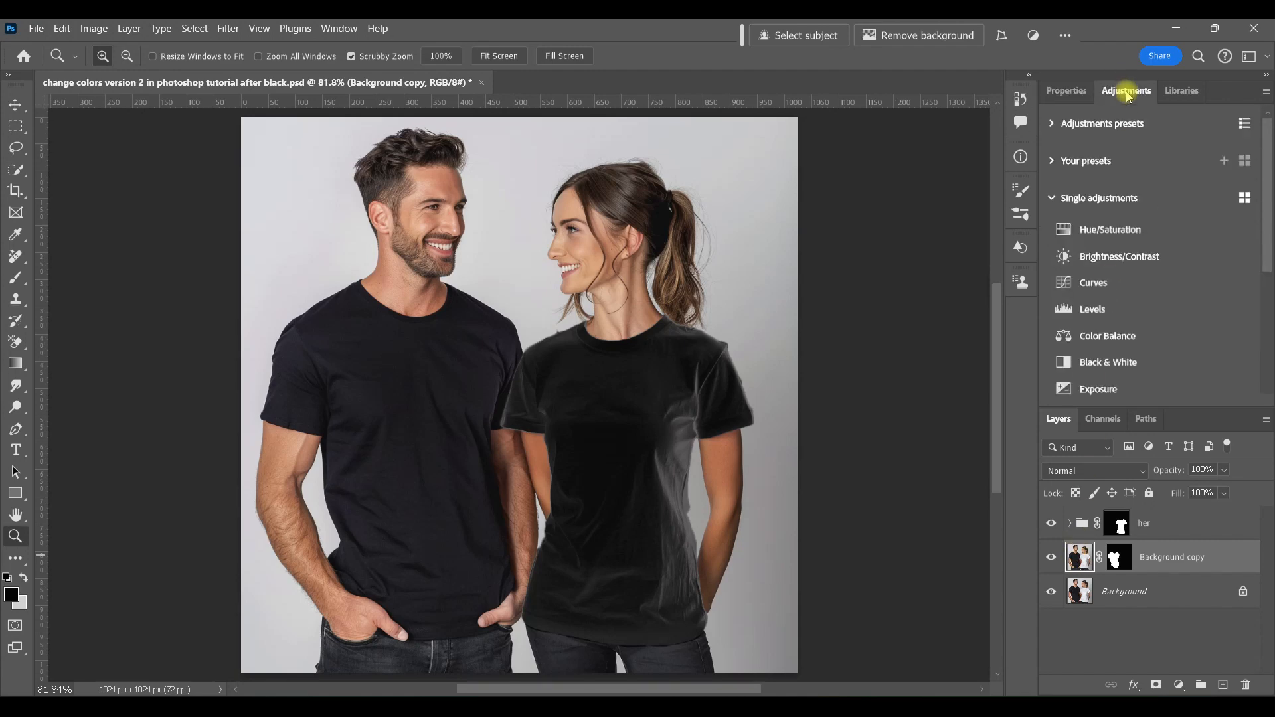
click(1122, 224)
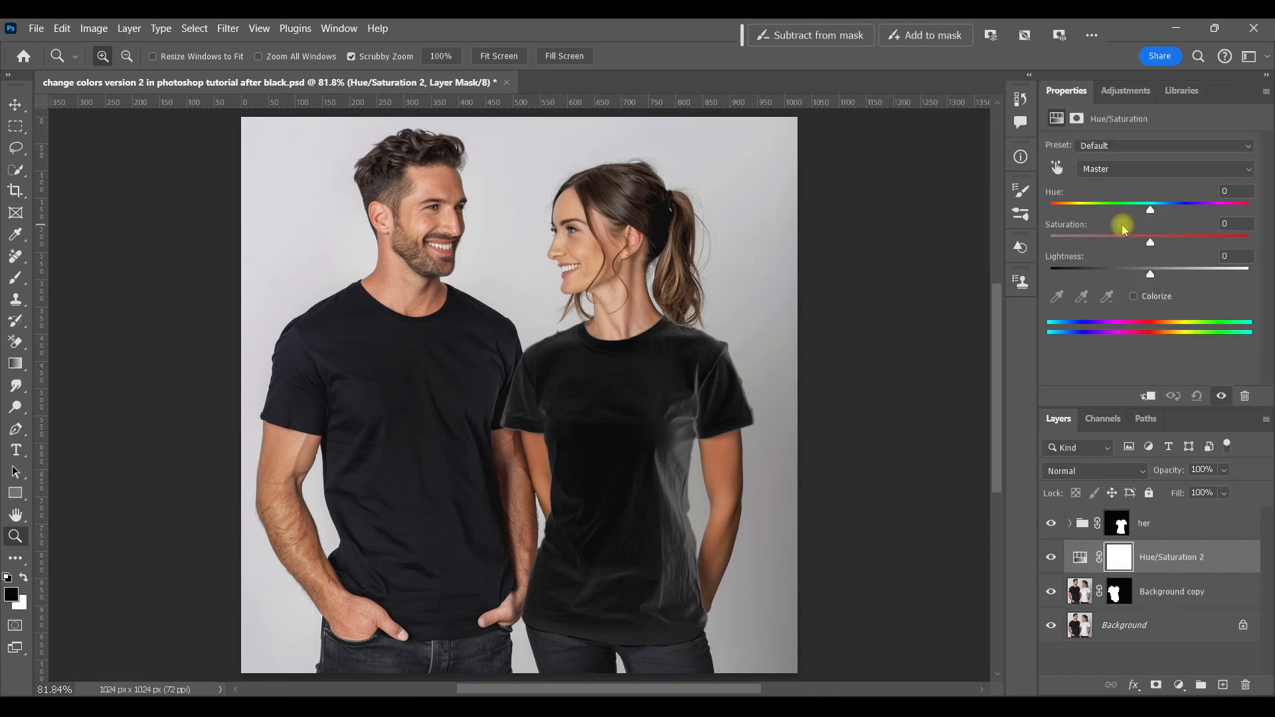
Step: Put the new Hue/Saturation 2 adjustment into a new group and add a Curves adjustment inside that group
click(1082, 554)
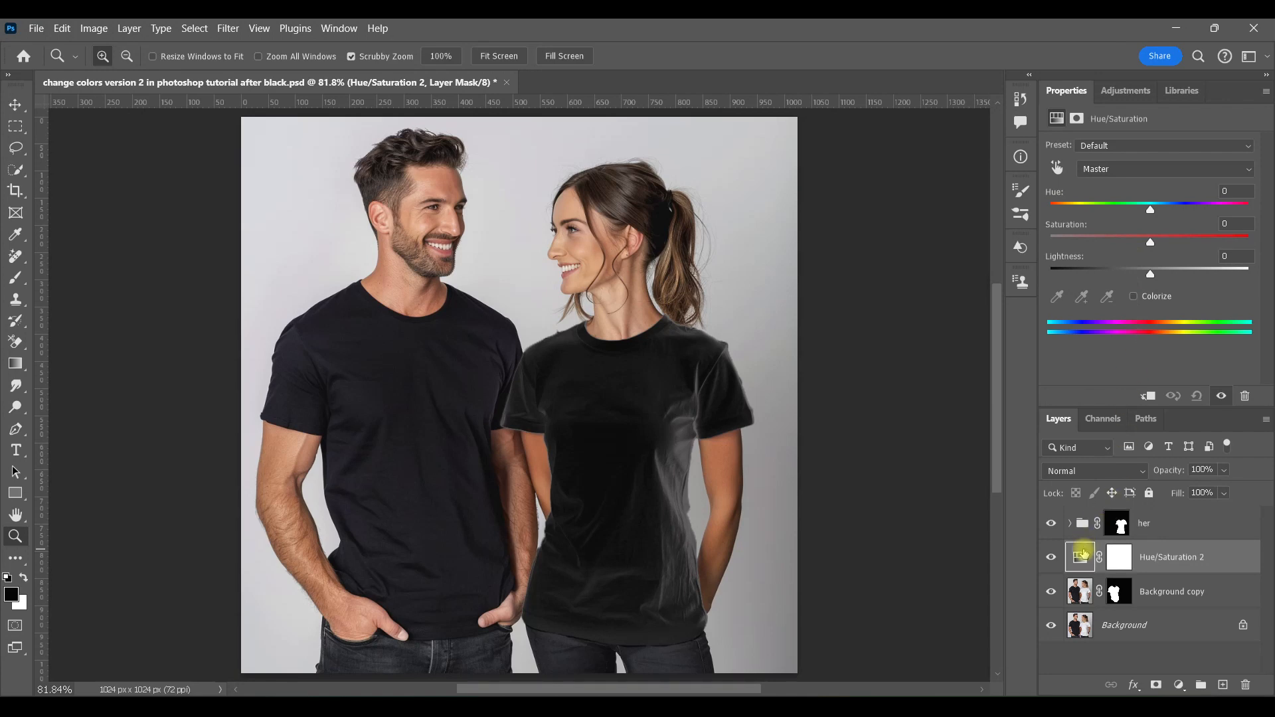
key(ctrl+g)
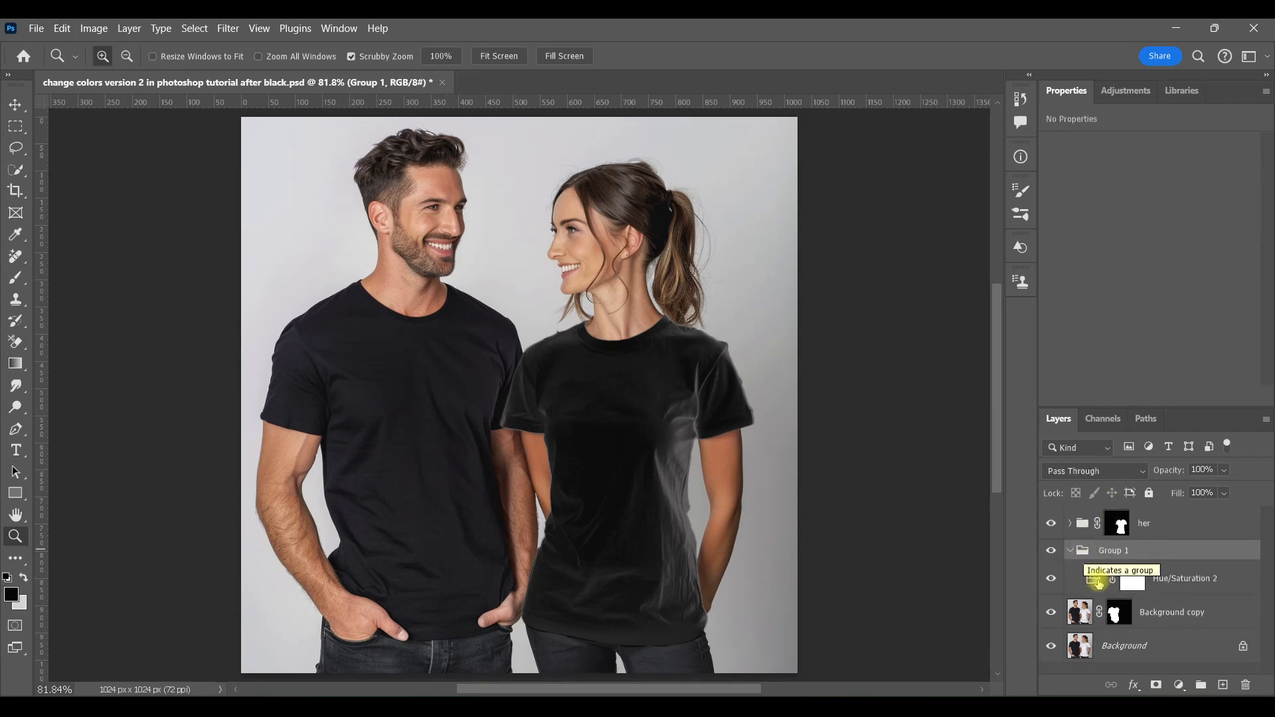
click(1095, 577)
click(1129, 93)
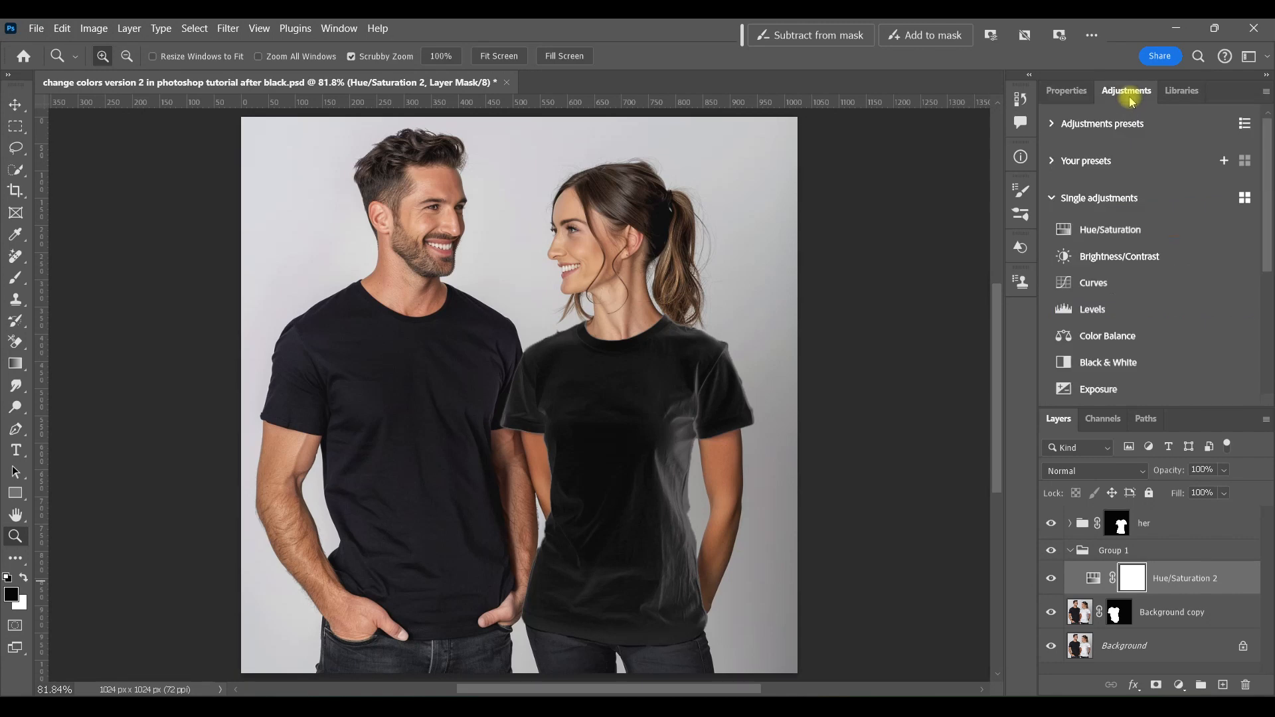
click(1098, 282)
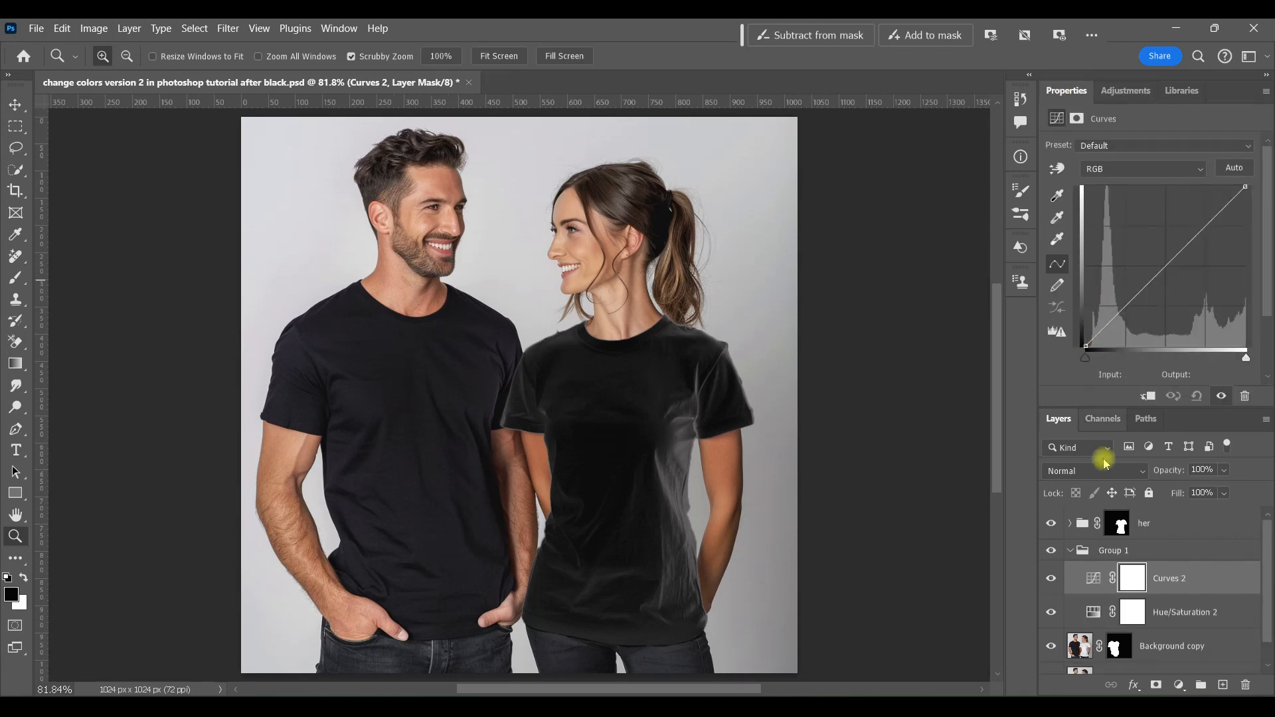
Step: Move Background copy's layer mask onto Group 1 so the group is masked to the man's shirt
click(1069, 551)
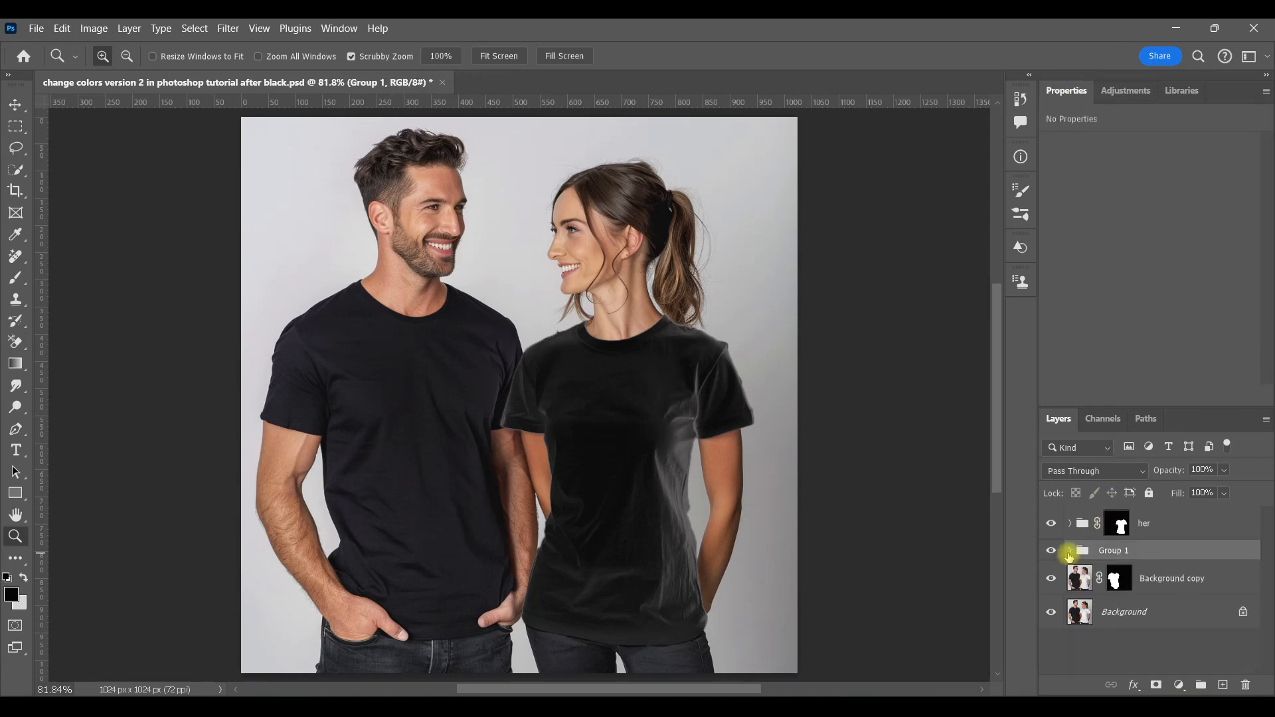
drag(1118, 578, 1123, 555)
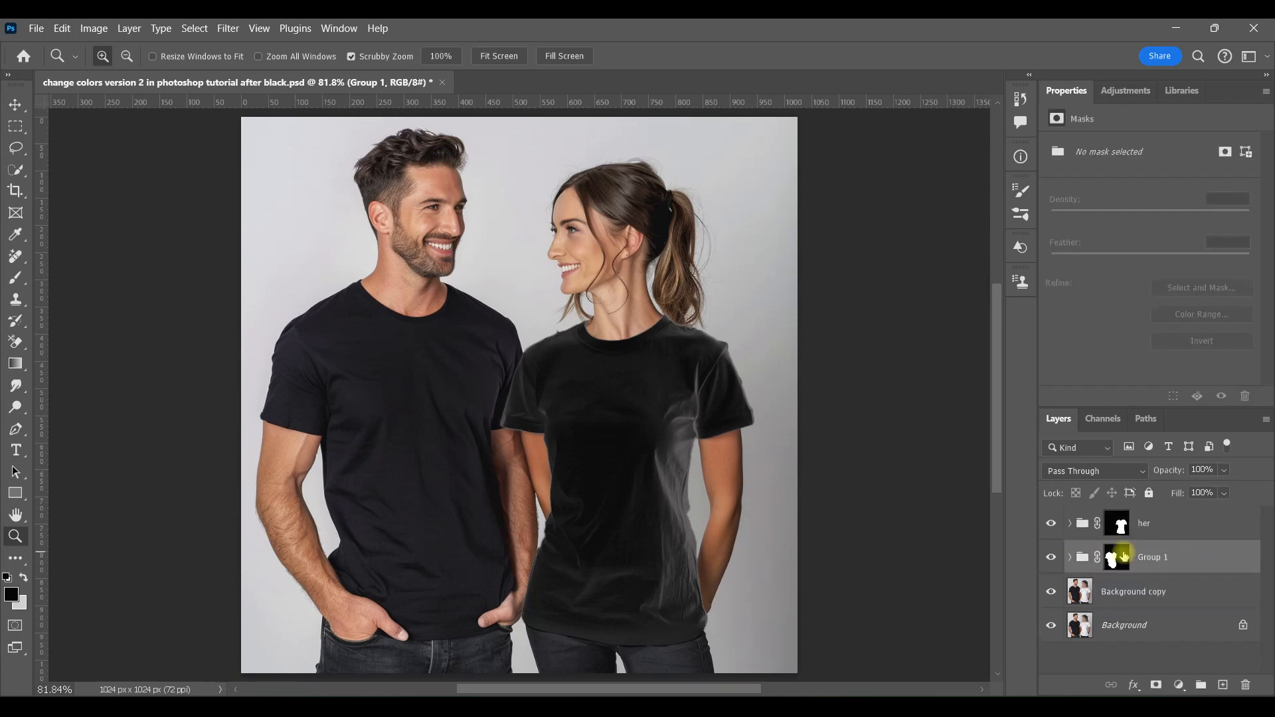
click(1069, 557)
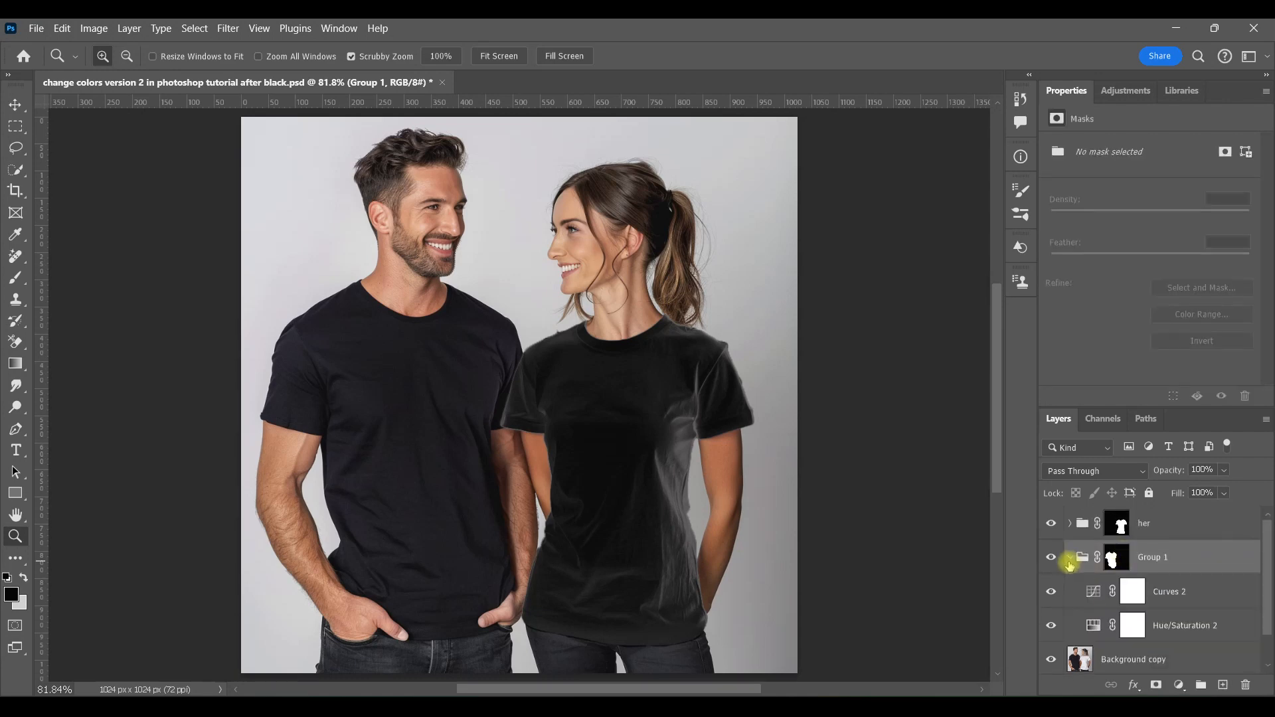
Step: Set Hue/Saturation 2's Lightness to +56
click(1093, 628)
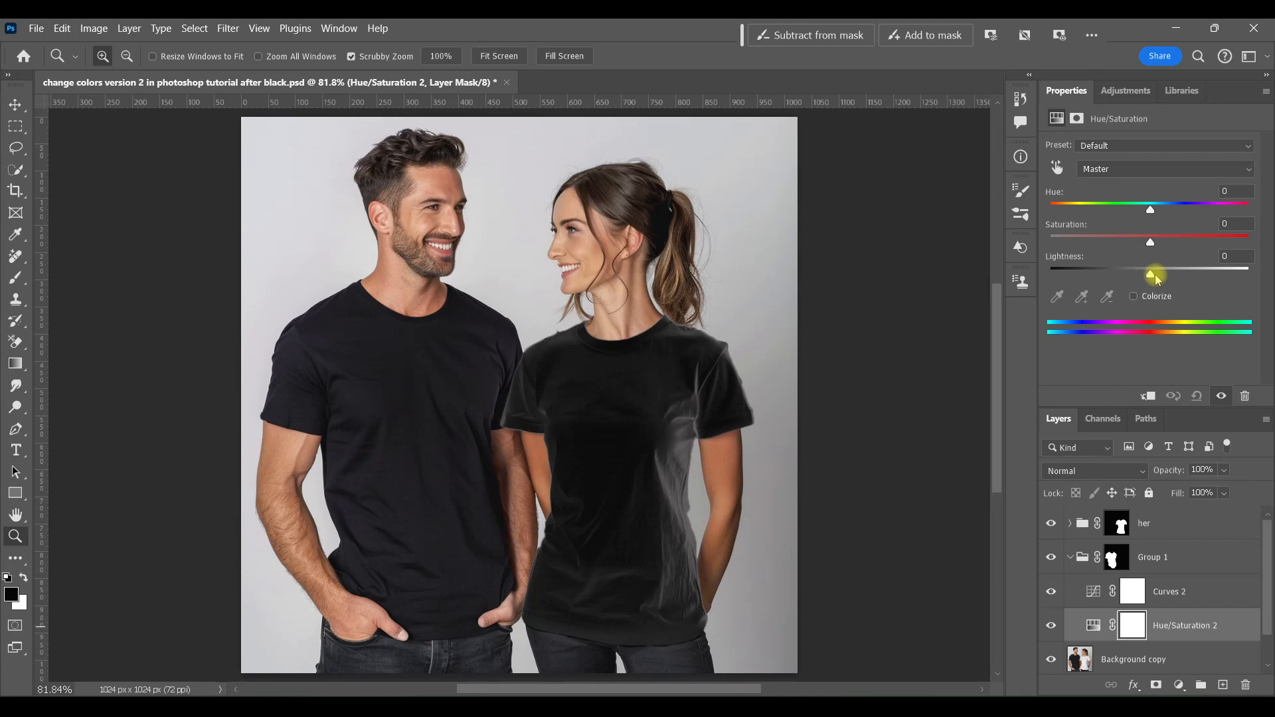
drag(1150, 277, 1206, 294)
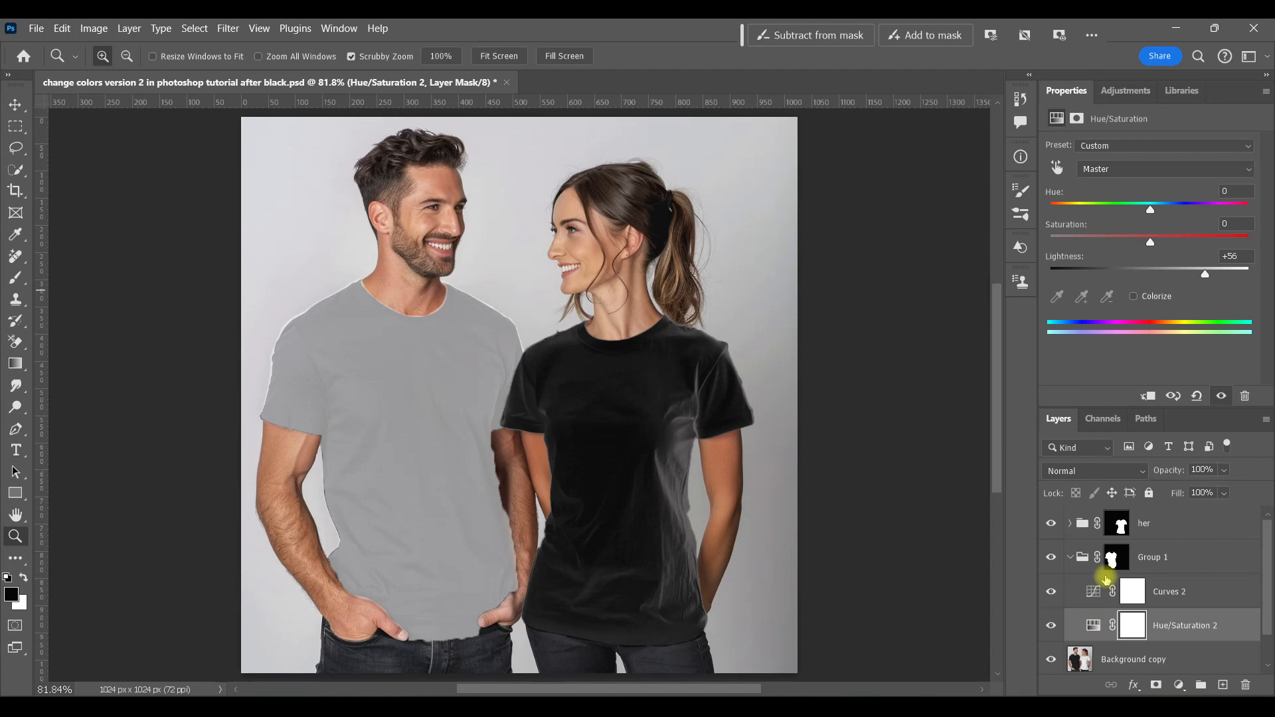
Step: Shape Curves 2 into a steep S-curve with points near input 110/output 71 and input 165/output 218
click(1100, 590)
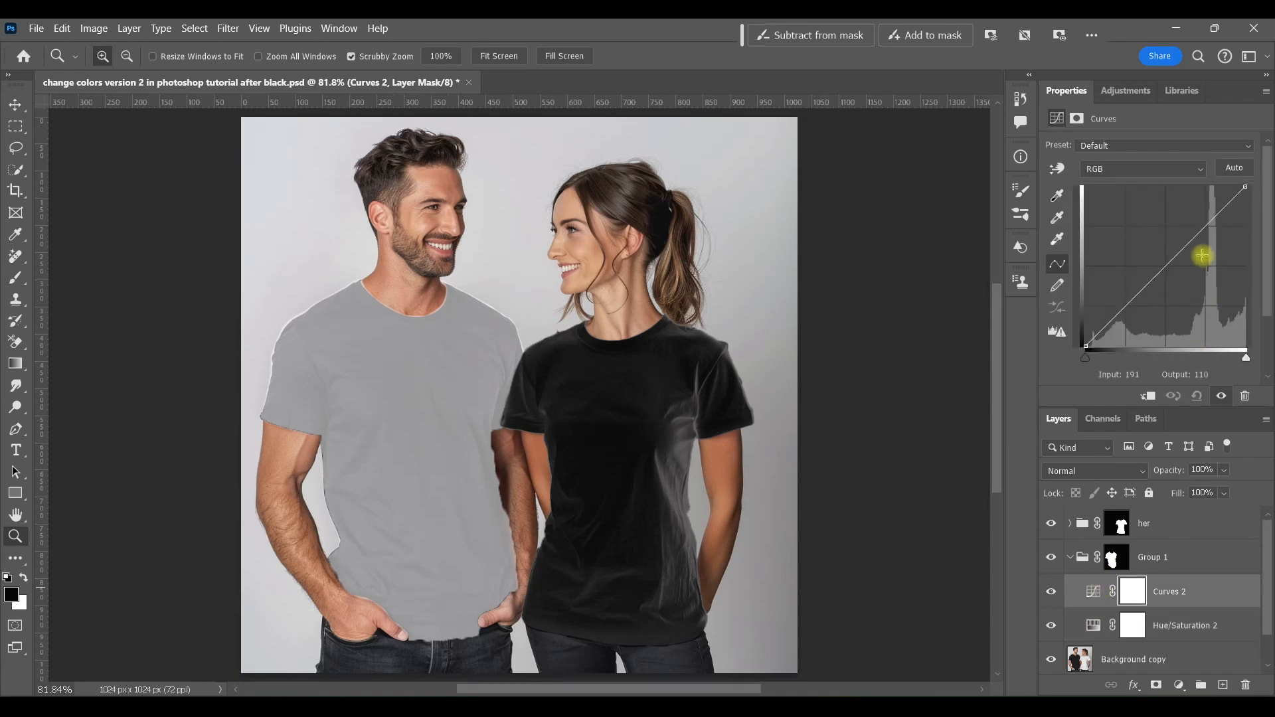
drag(1189, 237, 1195, 209)
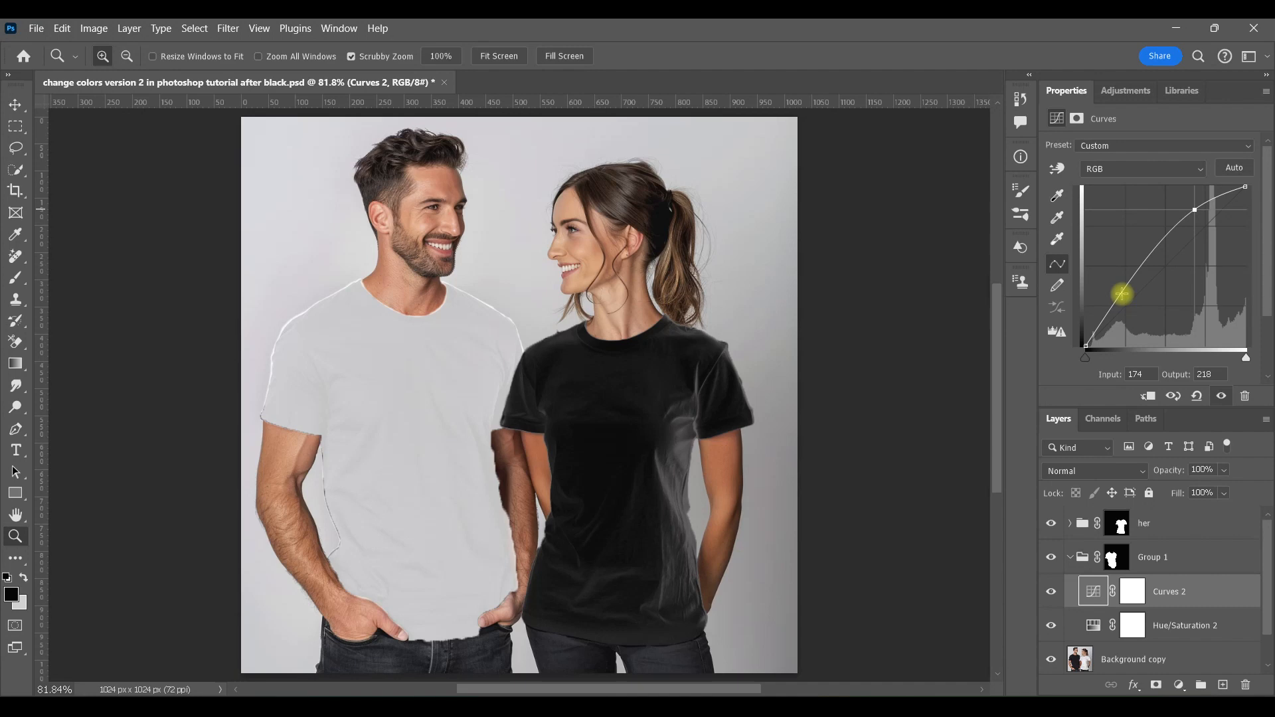
drag(1121, 293, 1154, 302)
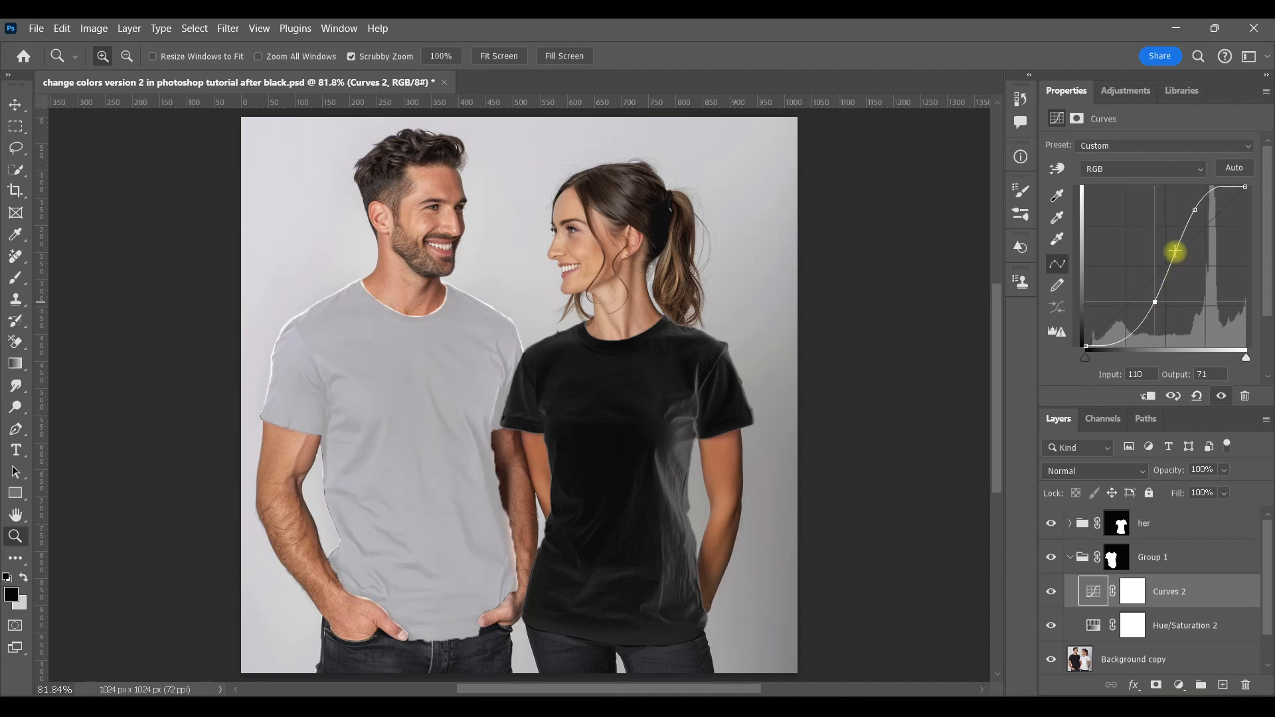
drag(1175, 251, 1171, 250)
mouse_move(1190, 208)
mouse_down()
mouse_move(1175, 208)
mouse_move(1188, 209)
mouse_up()
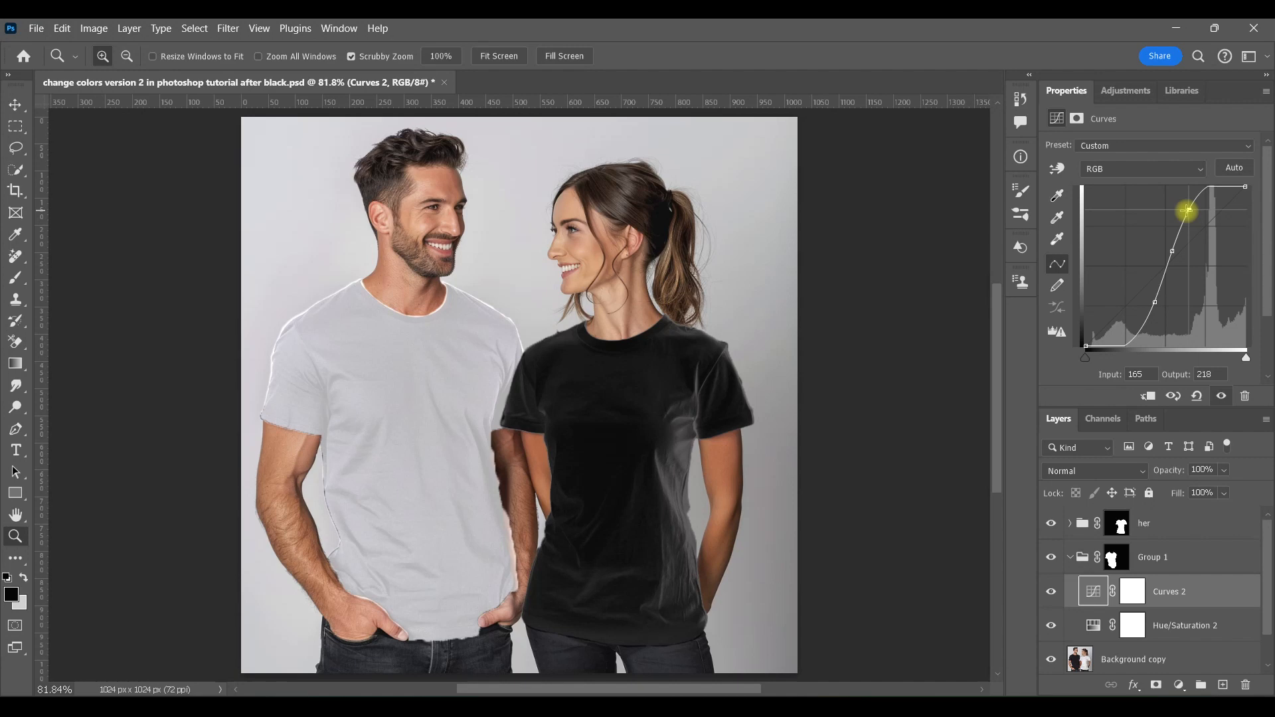